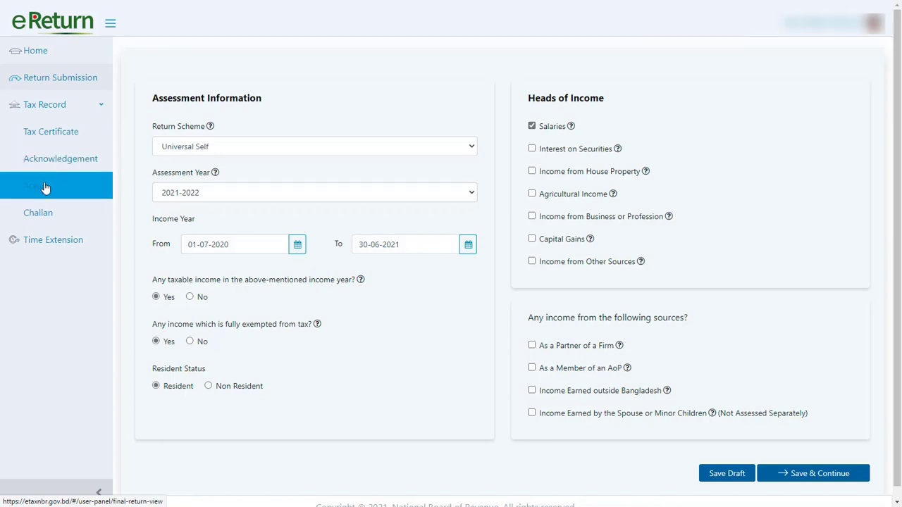
View the Time Extension application page and return to the return submission form
{"action": "left_click", "coordinate": [51, 248]}
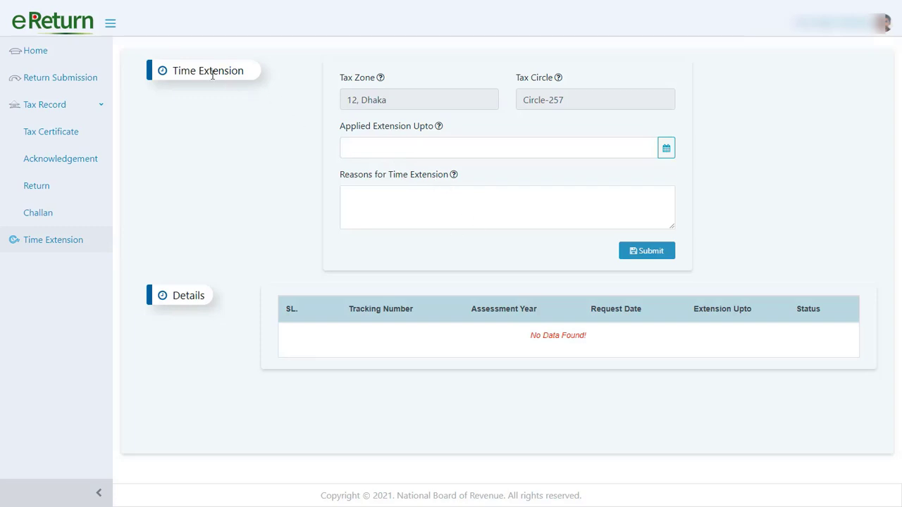
{"action": "left_click", "coordinate": [51, 79]}
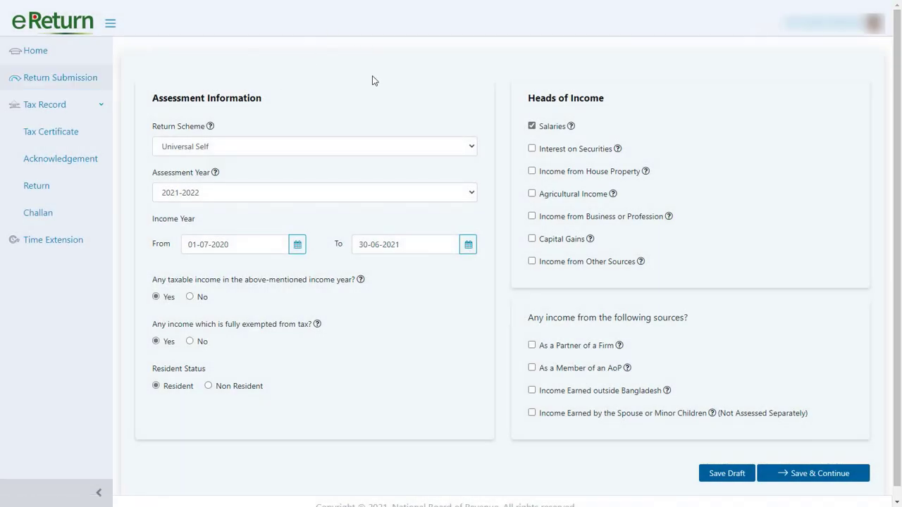
Keep the Universal Self return scheme and assessment year 2021-2022, and save the assessment information to continue
{"action": "left_click", "coordinate": [332, 151]}
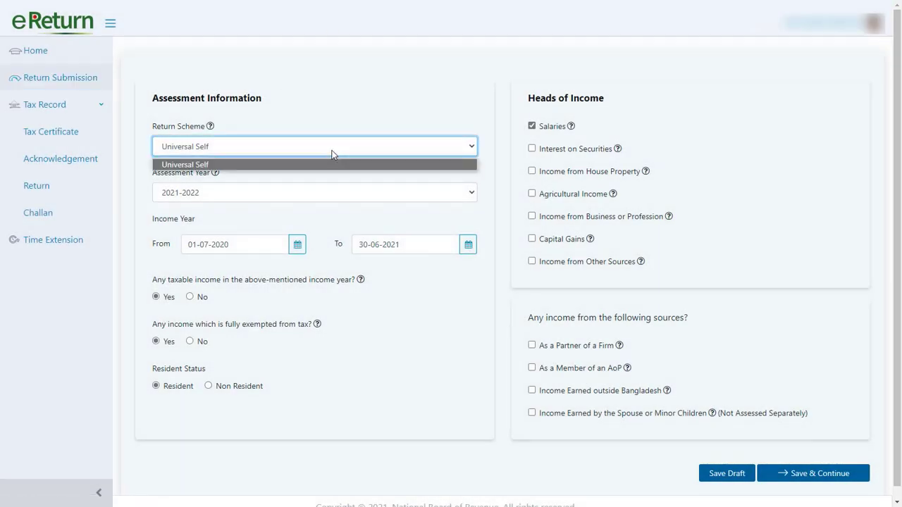
{"action": "left_click", "coordinate": [315, 144]}
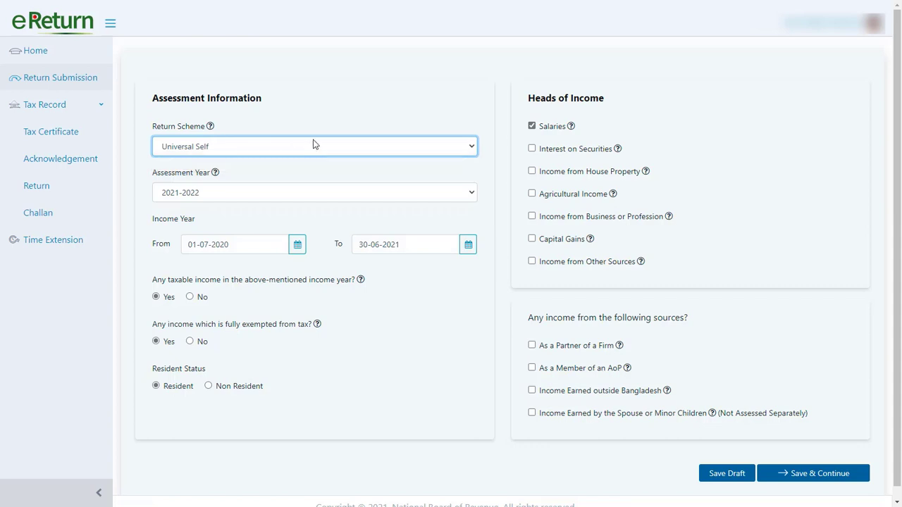
{"action": "left_click", "coordinate": [312, 193]}
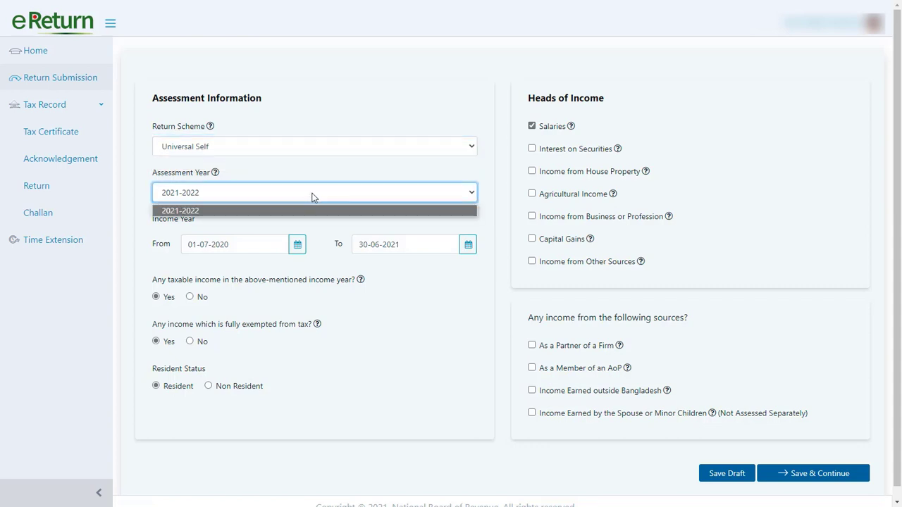
{"action": "left_click", "coordinate": [312, 194]}
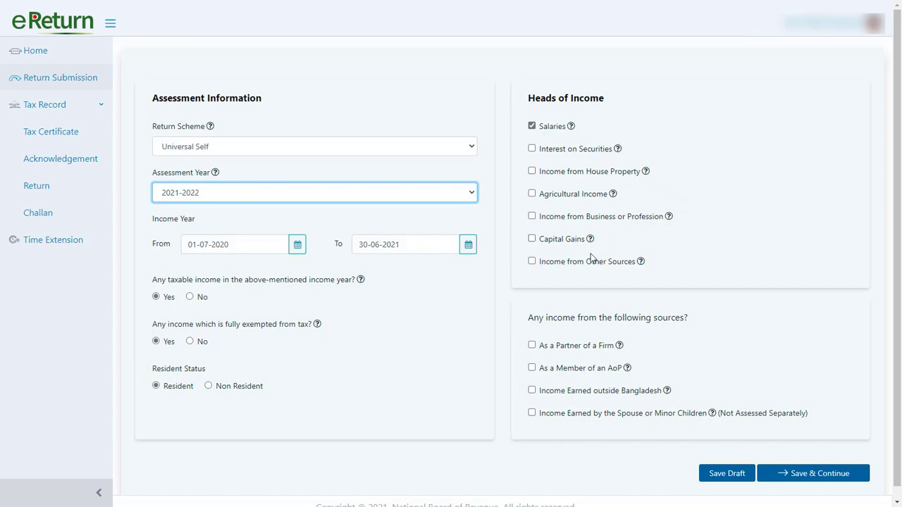
{"action": "scroll", "coordinate": [663, 359], "scroll_direction": "down", "scroll_amount": 1}
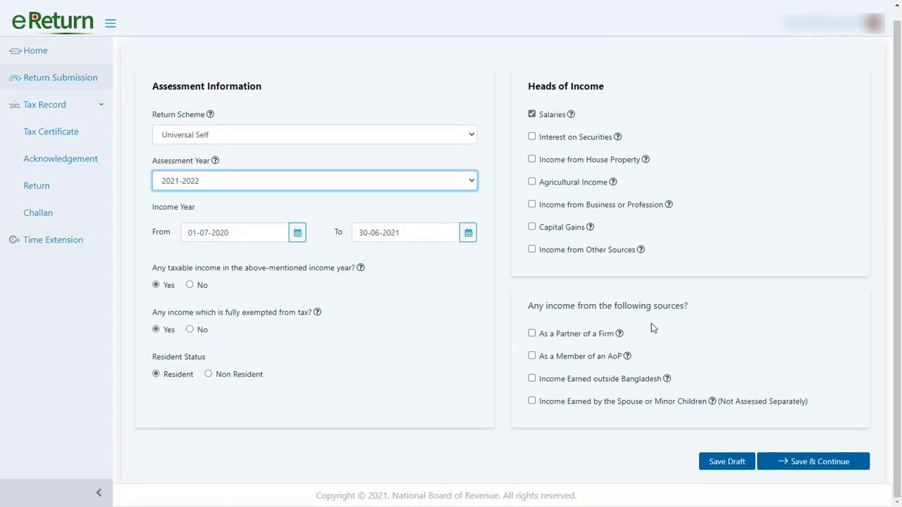
{"action": "left_click", "coordinate": [812, 464]}
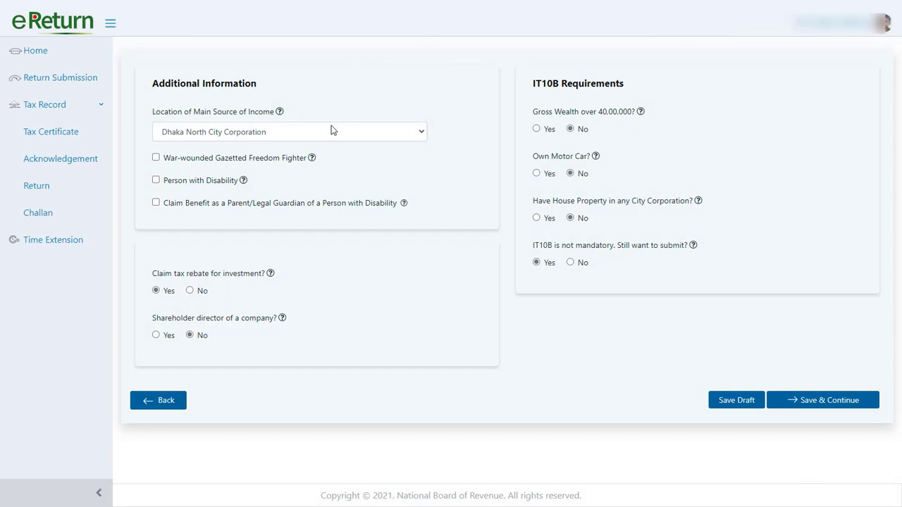
Choose Dhaka North City Corporation as the location of the main source of income
{"action": "left_click", "coordinate": [304, 135]}
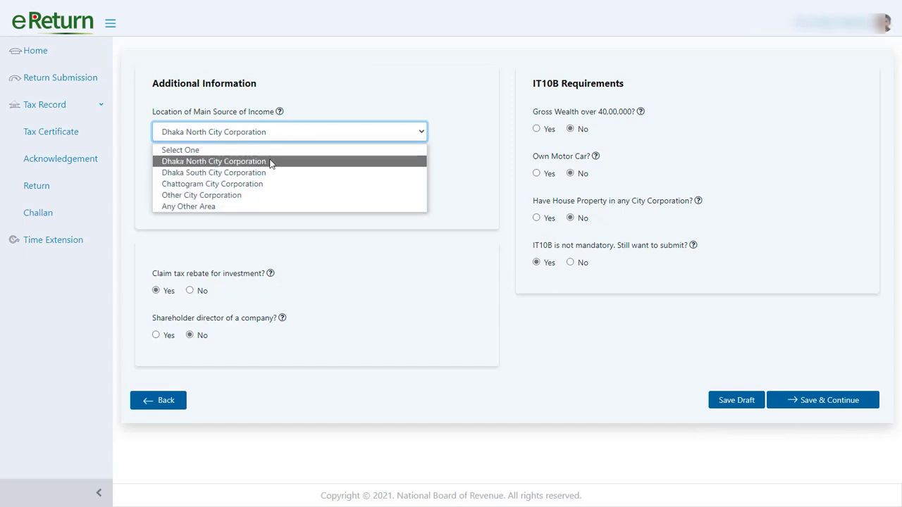
{"action": "left_click", "coordinate": [295, 162]}
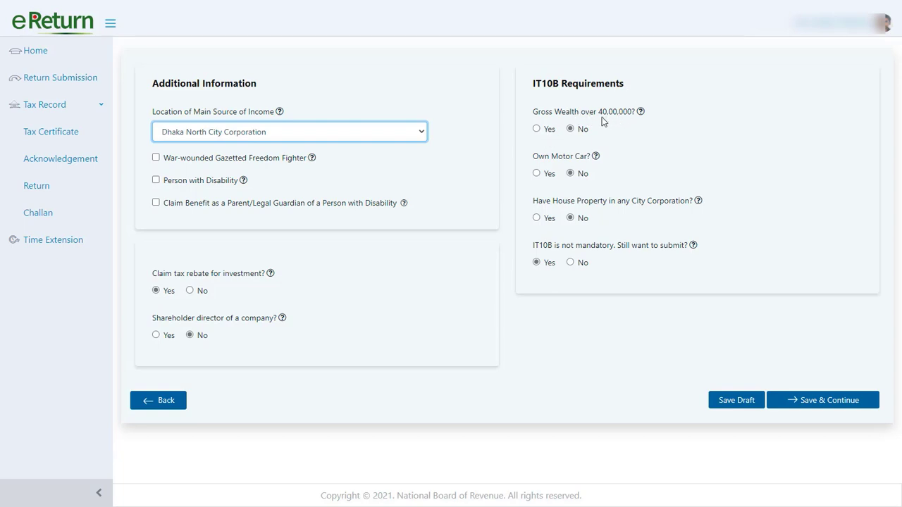
Try Yes for gross wealth over 40,00,000 and for motor car ownership, setting each answer back to No
{"action": "left_click", "coordinate": [536, 129]}
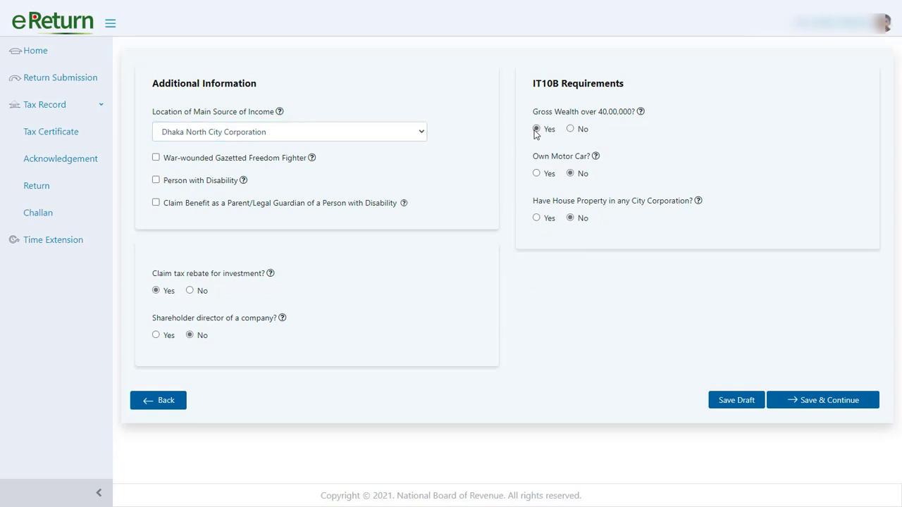
{"action": "left_click", "coordinate": [570, 129]}
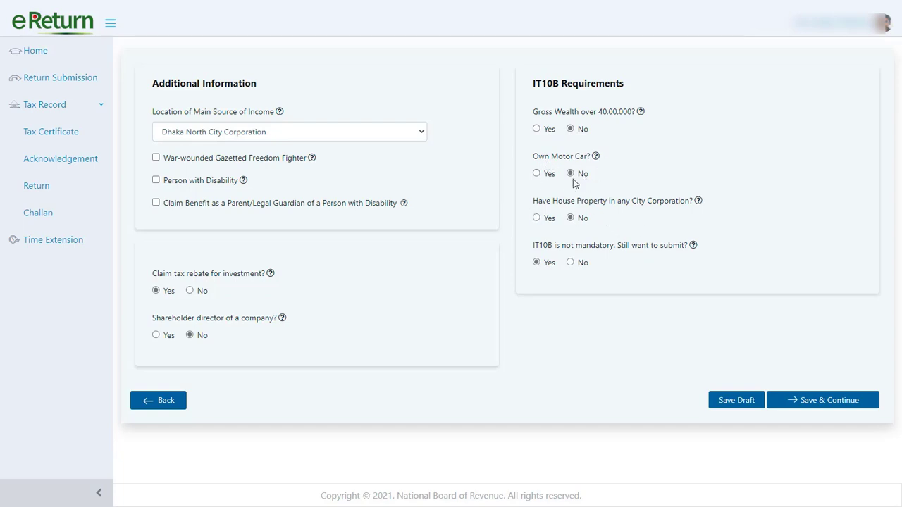
{"action": "left_click", "coordinate": [536, 174]}
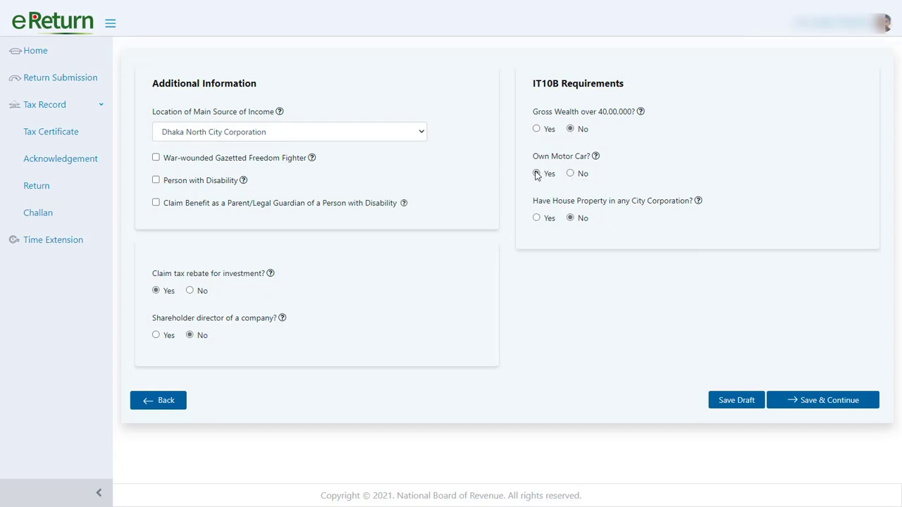
{"action": "left_click", "coordinate": [571, 173]}
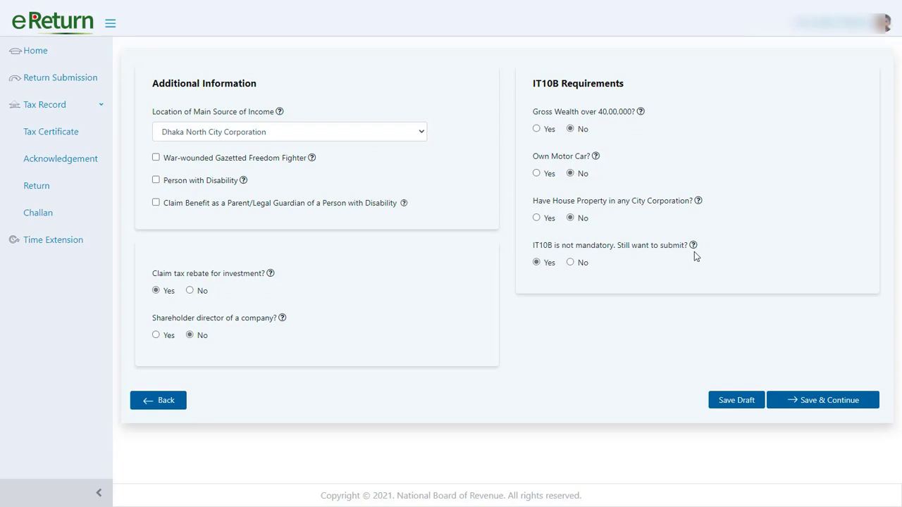
{"action": "left_click", "coordinate": [831, 406]}
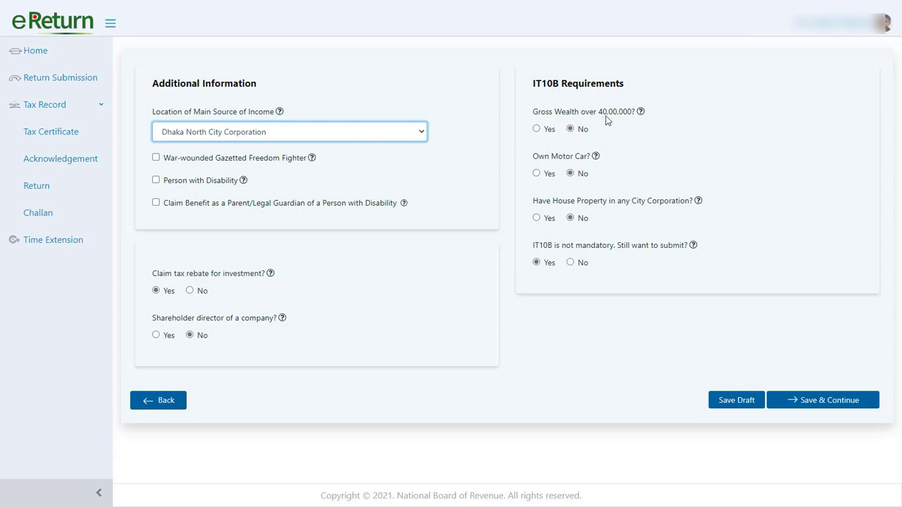
Answer No to gross wealth over 40,00,000 and motor car ownership, and save to continue to the income details
{"action": "left_click", "coordinate": [537, 129]}
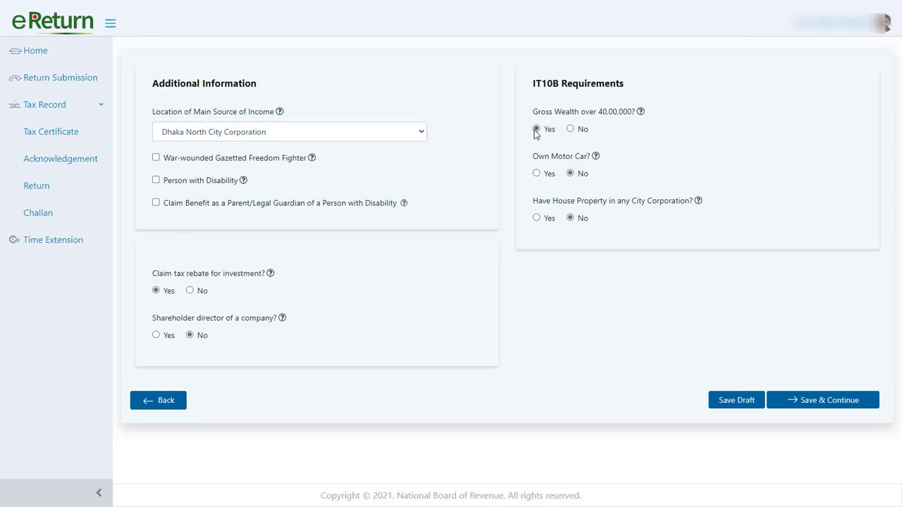
{"action": "left_click", "coordinate": [570, 129]}
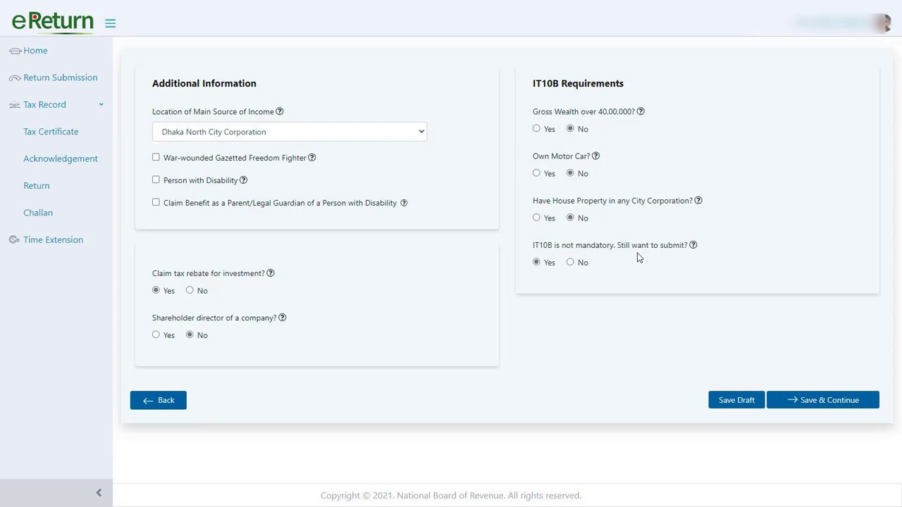
{"action": "left_click", "coordinate": [536, 174]}
{"action": "left_click", "coordinate": [571, 174]}
{"action": "left_click", "coordinate": [834, 402]}
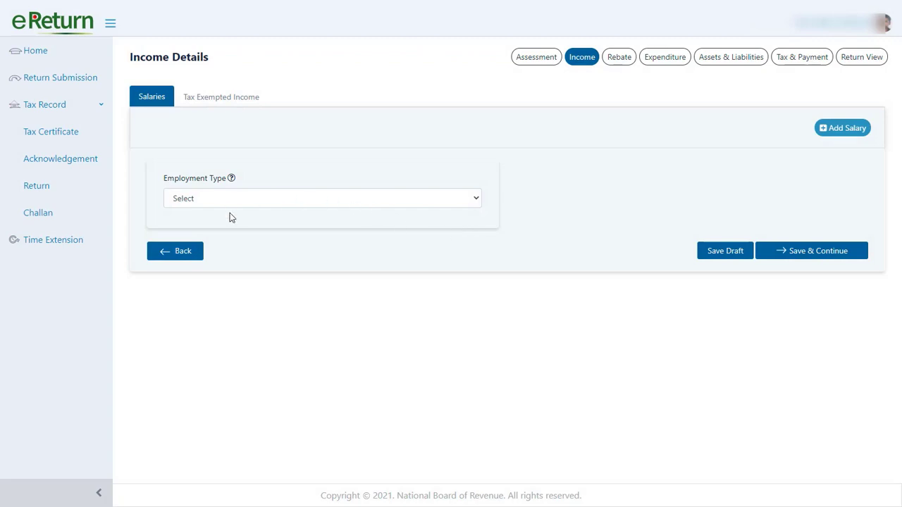
Set the employment type to Private/Other than Government Pay Scale and enter "Your Company Name" as the employer
{"action": "left_click", "coordinate": [361, 200]}
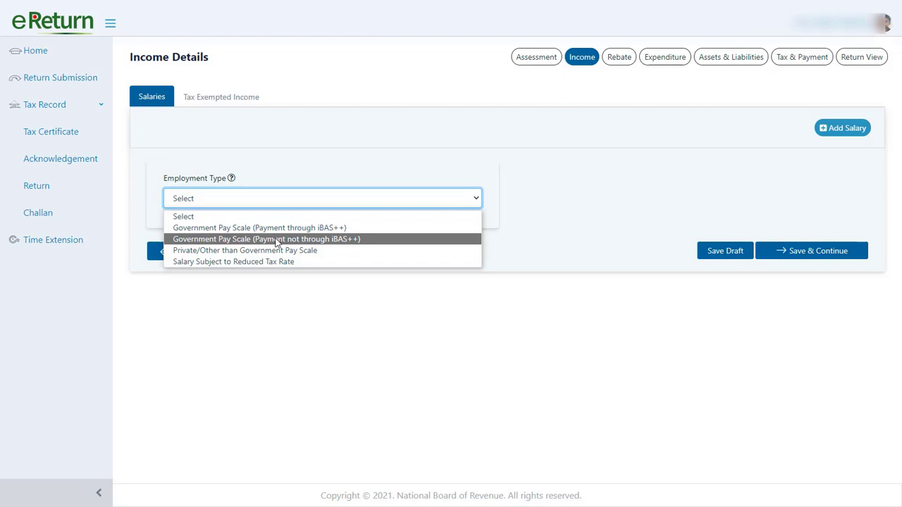
{"action": "left_click", "coordinate": [314, 252]}
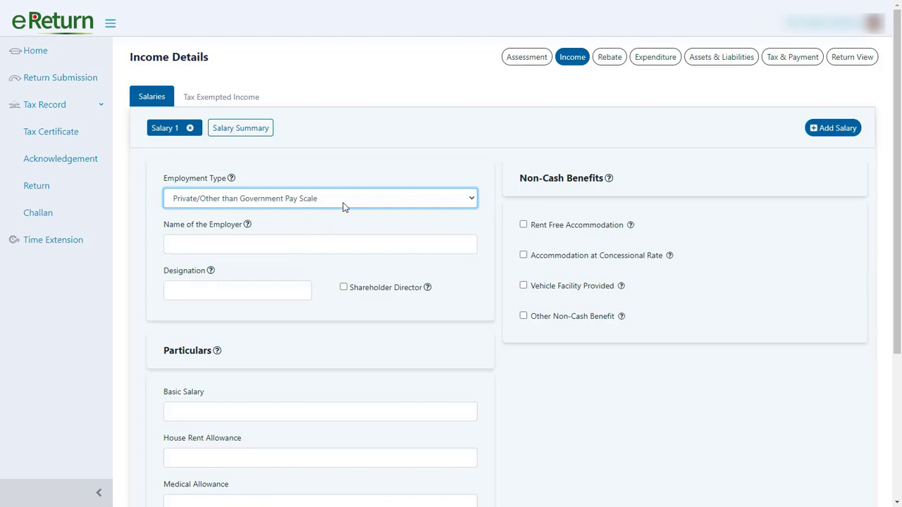
{"action": "left_click", "coordinate": [209, 242]}
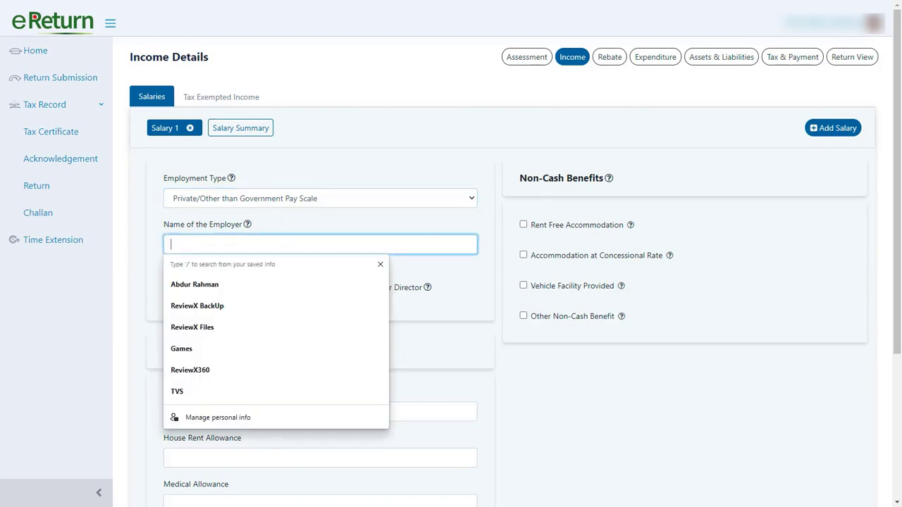
{"action": "type", "text": "Your"}
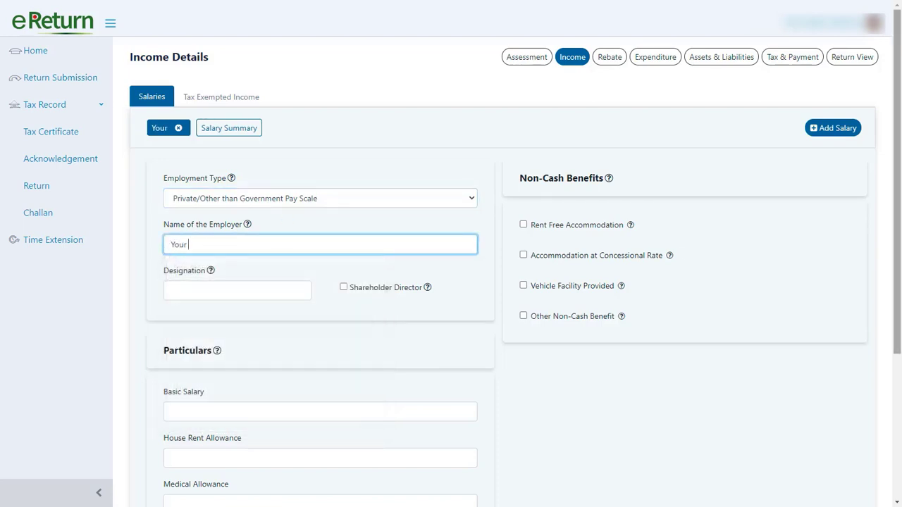
{"action": "type", "text": " Comp"}
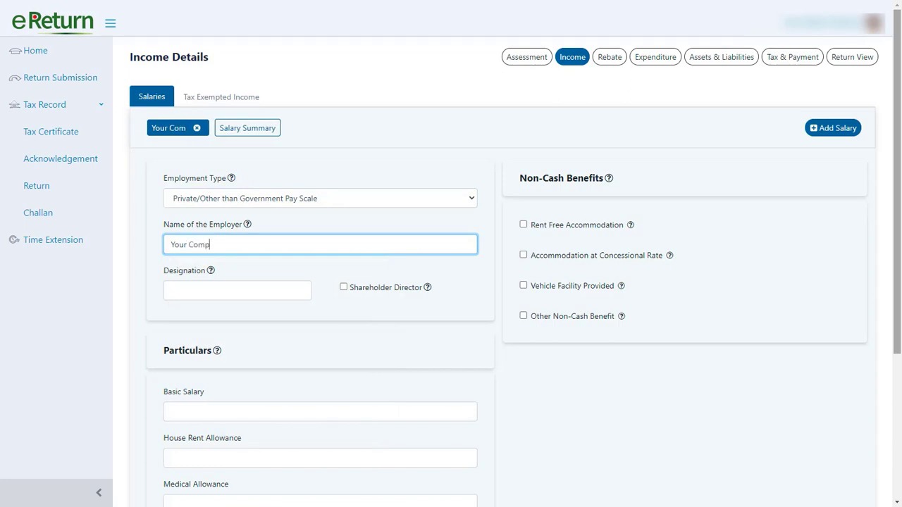
{"action": "type", "text": "any Name"}
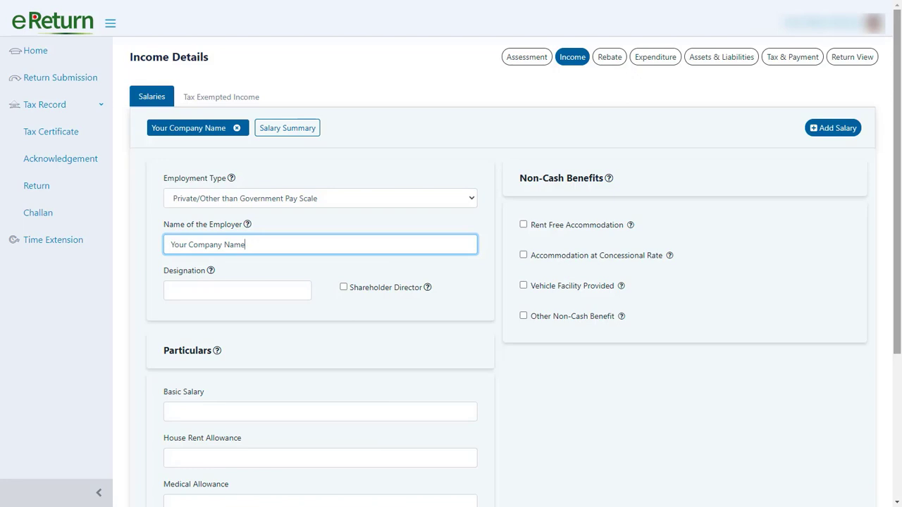
{"action": "type", "text": " or"}
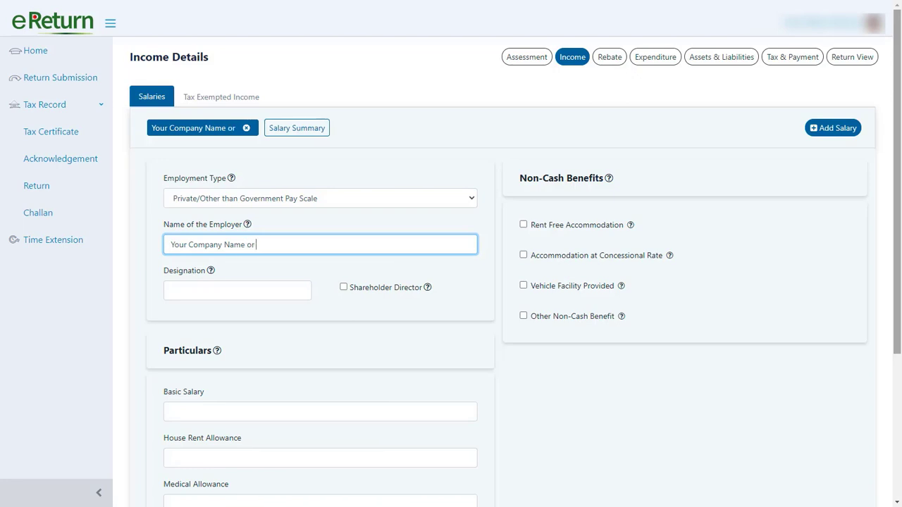
{"action": "key", "text": "BackSpace"}
{"action": "key", "text": "BackSpace"}
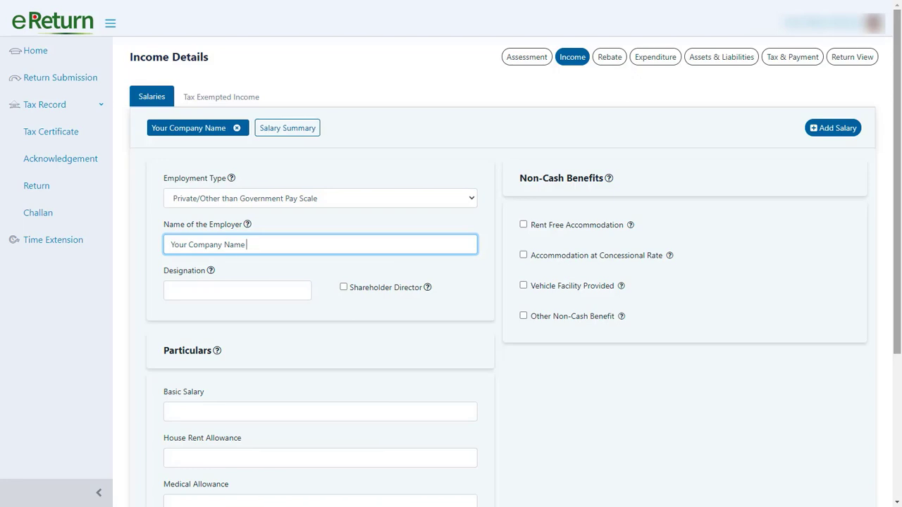
{"action": "type", "text": "or Emp"}
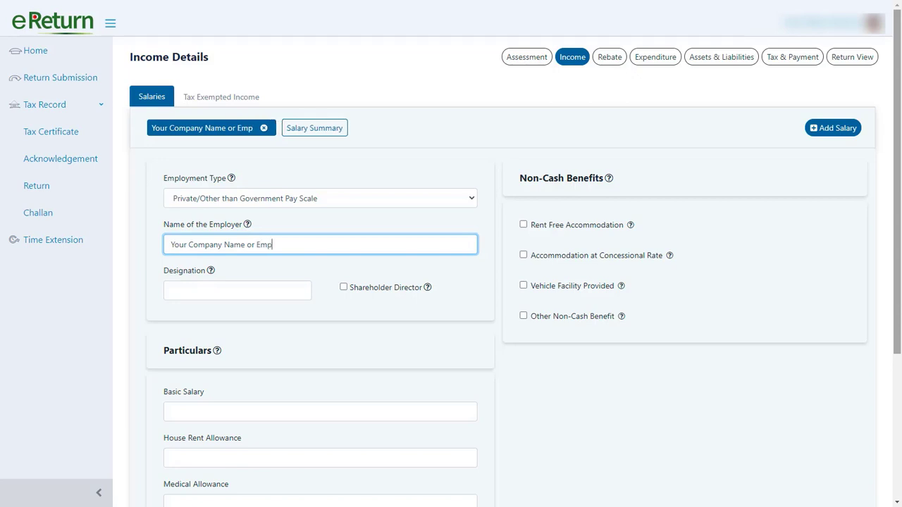
{"action": "type", "text": "loyeer"}
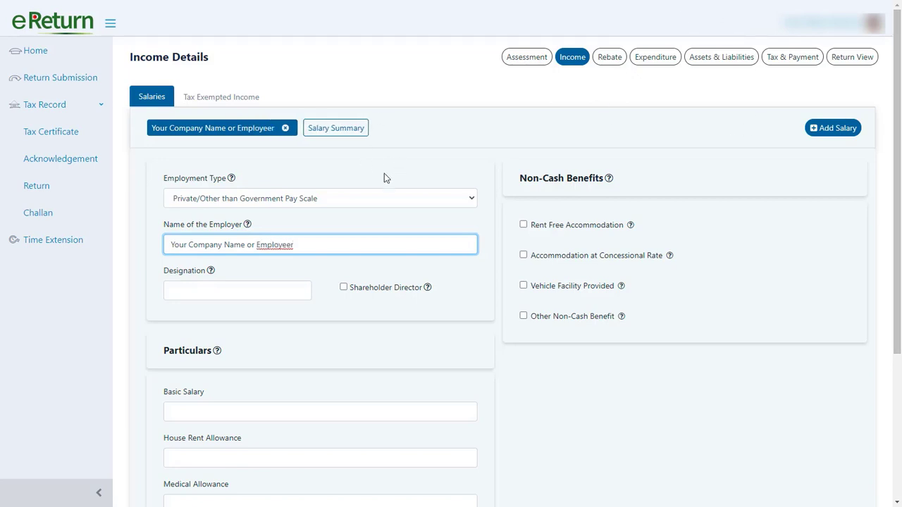
{"action": "key", "text": "BackSpace"}
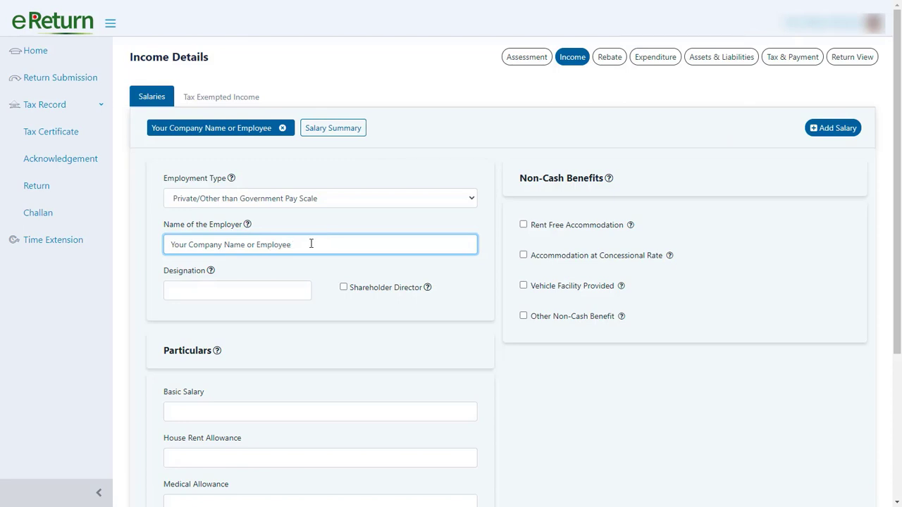
{"action": "key", "text": "BackSpace"}
{"action": "key", "text": "BackSpace"}
{"action": "key", "text": "BackSpace"}
{"action": "key", "text": "BackSpace"}
{"action": "key", "text": "BackSpace"}
{"action": "key", "text": "BackSpace"}
{"action": "key", "text": "BackSpace"}
{"action": "key", "text": "BackSpace"}
{"action": "key", "text": "BackSpace"}
{"action": "key", "text": "BackSpace"}
{"action": "key", "text": "BackSpace"}
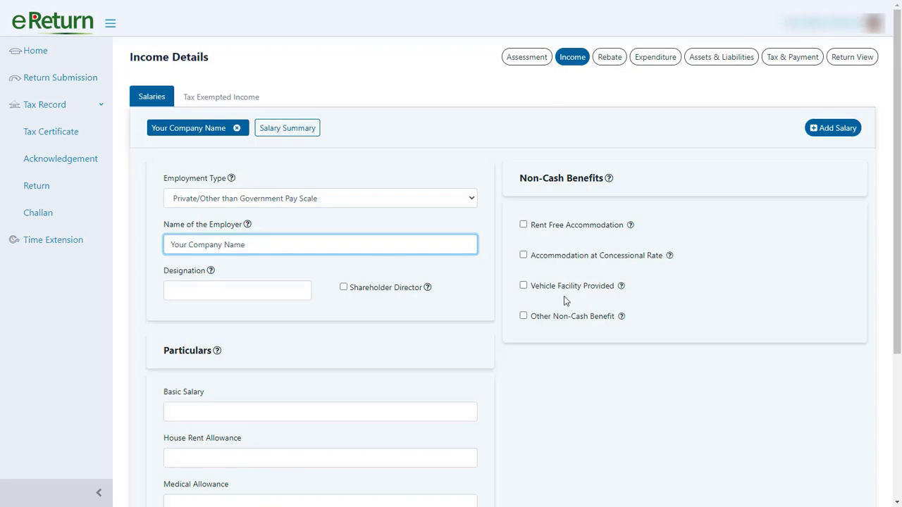
Enter "Your Designation" as the designation, dismissing the saved suggestion
{"action": "left_click", "coordinate": [227, 291]}
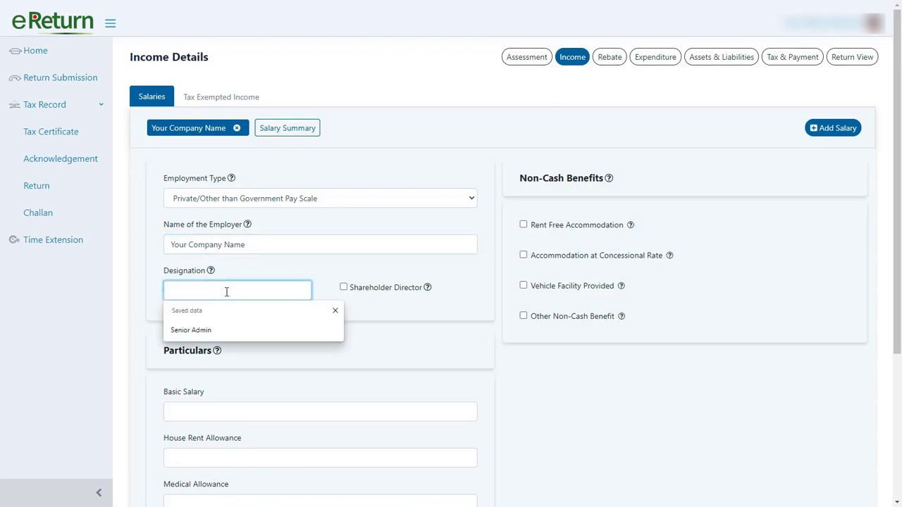
{"action": "left_click", "coordinate": [335, 309]}
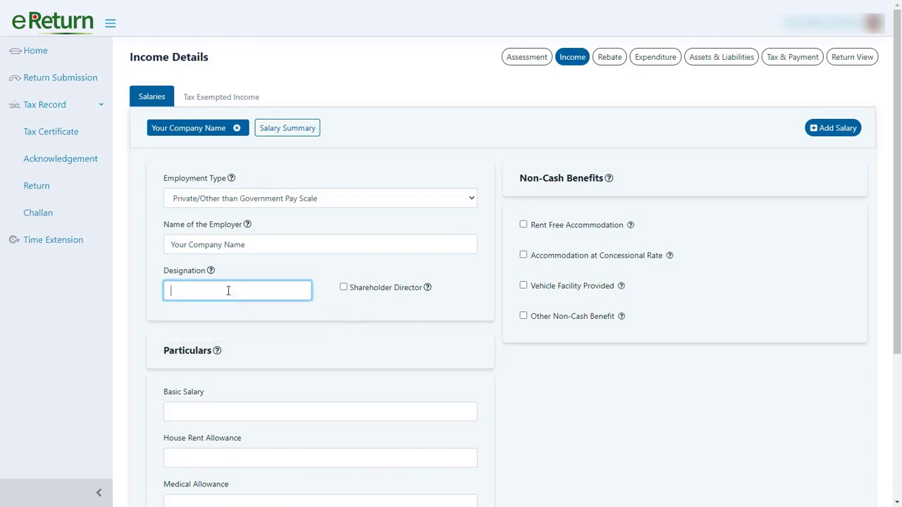
{"action": "type", "text": "Your Designation"}
Enter a basic salary of 1,80,000 and a house rent allowance of 12,000 in the salary particulars
{"action": "scroll", "coordinate": [232, 329], "scroll_direction": "down", "scroll_amount": 1}
{"action": "scroll", "coordinate": [232, 329], "scroll_direction": "down", "scroll_amount": 2}
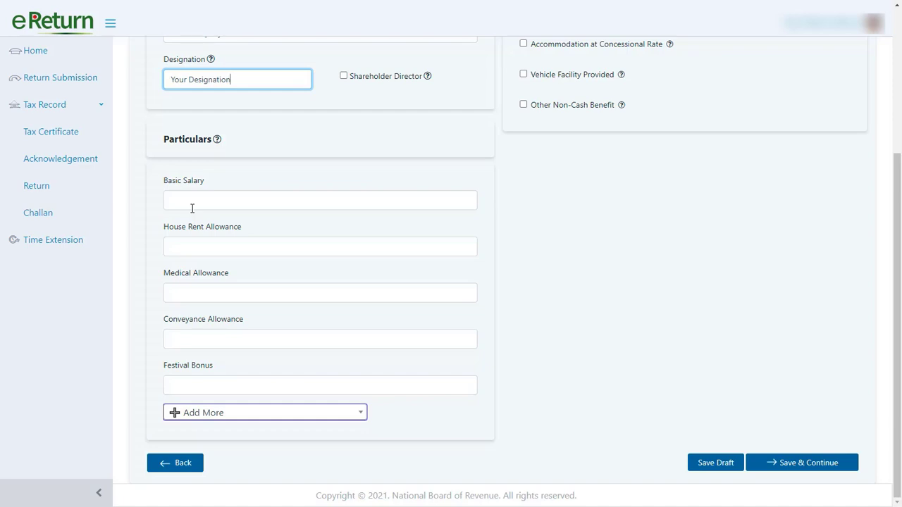
{"action": "left_click", "coordinate": [191, 204]}
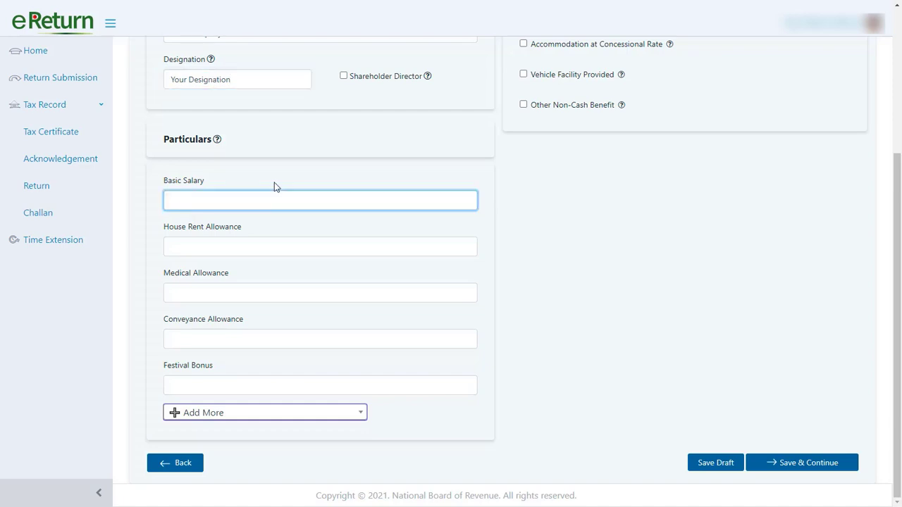
{"action": "type", "text": "180000"}
{"action": "left_click", "coordinate": [217, 241]}
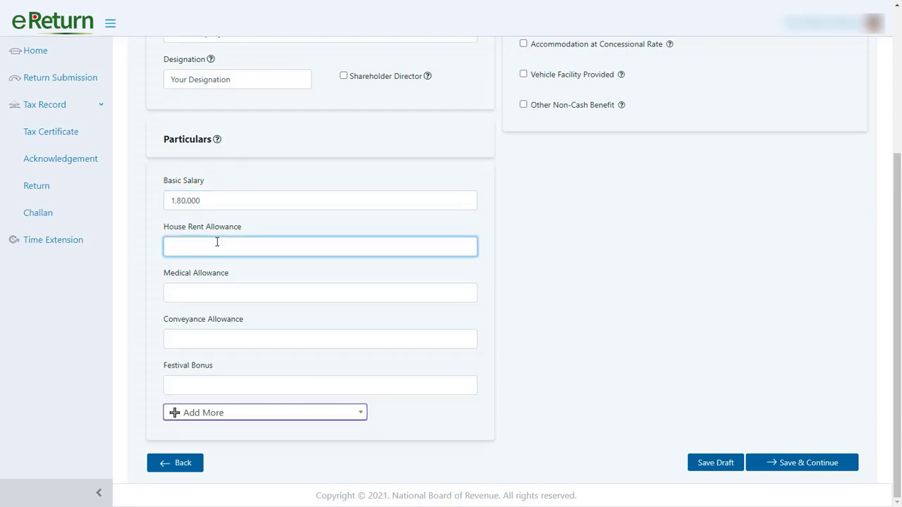
{"action": "type", "text": "120000"}
Enter a medical allowance of 24,000, a conveyance allowance of 0 and a festival bonus of 45,000
{"action": "left_click", "coordinate": [209, 290]}
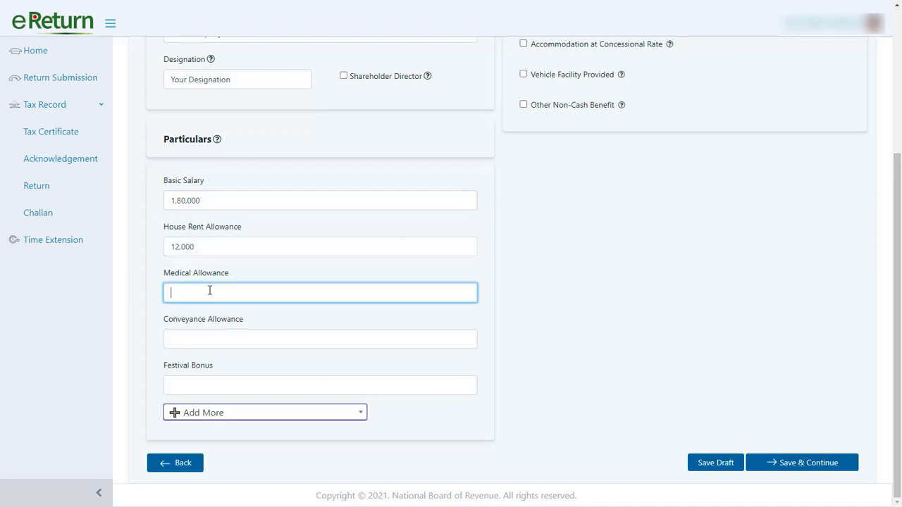
{"action": "type", "text": "240000"}
{"action": "left_click", "coordinate": [189, 343]}
{"action": "type", "text": "0"}
{"action": "left_click", "coordinate": [193, 385]}
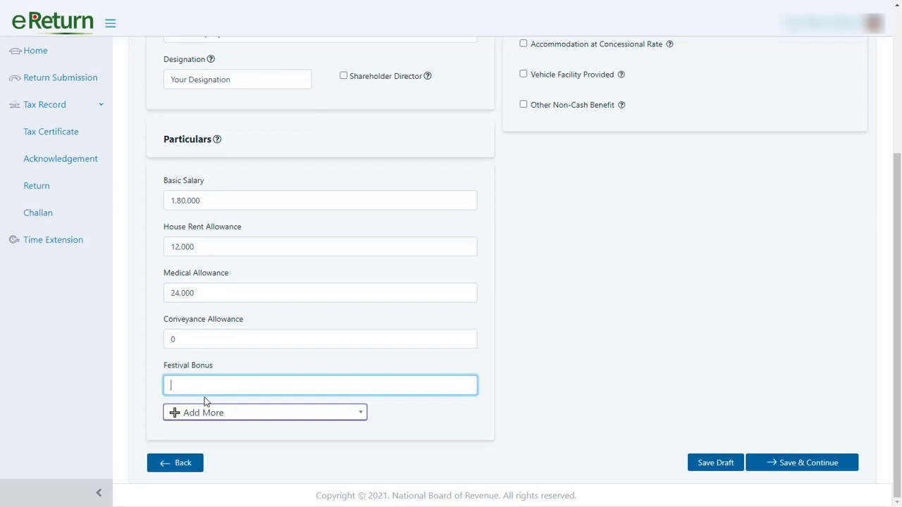
{"action": "type", "text": "450000"}
Add Employer's Contribution to RPF to the salary particulars and set it to 20,000
{"action": "left_click", "coordinate": [360, 416]}
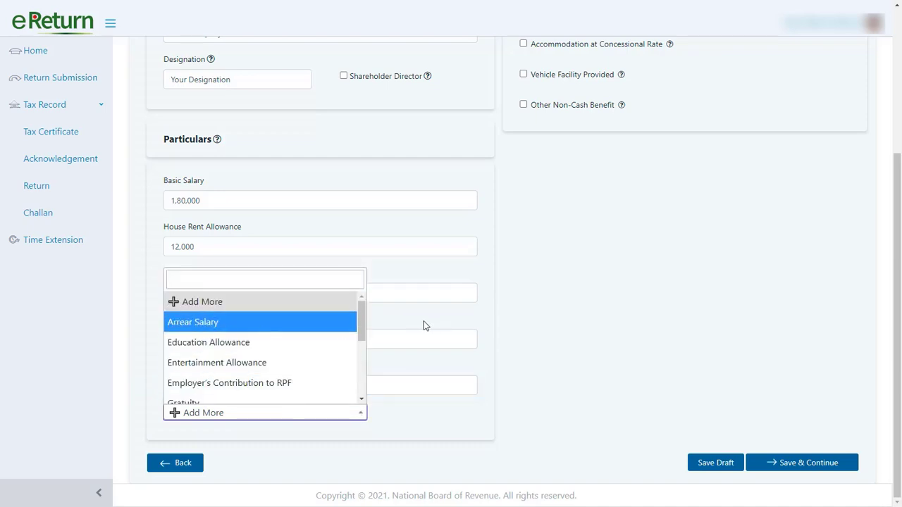
{"action": "left_click_drag", "start_coordinate": [364, 313], "coordinate": [363, 336]}
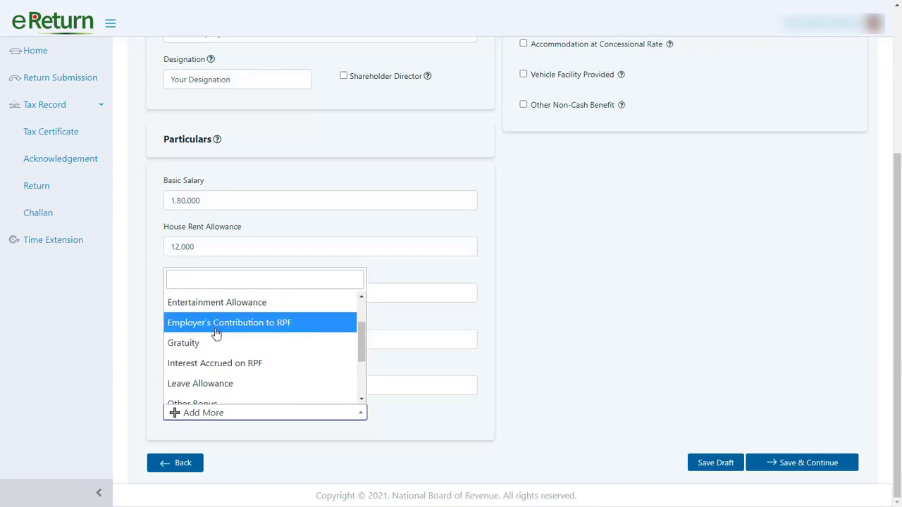
{"action": "left_click", "coordinate": [247, 328]}
{"action": "scroll", "coordinate": [308, 356], "scroll_direction": "down", "scroll_amount": 1}
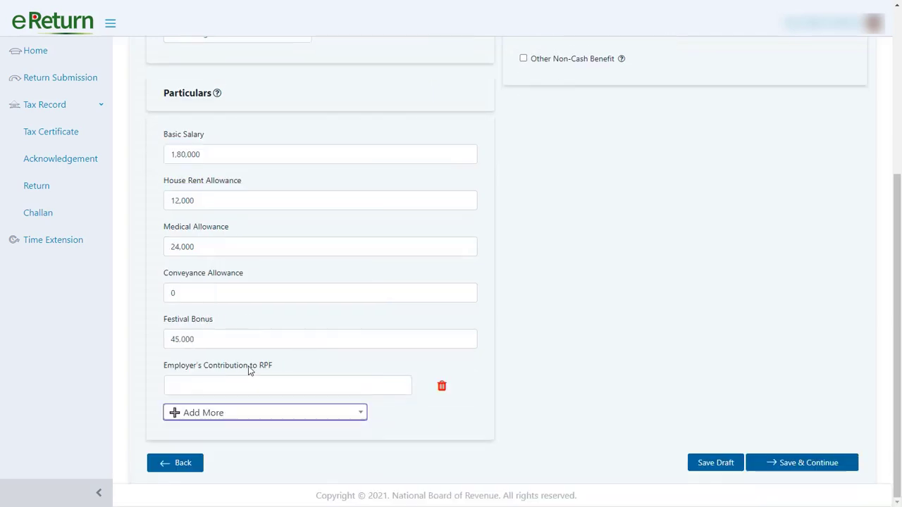
{"action": "left_click", "coordinate": [229, 382]}
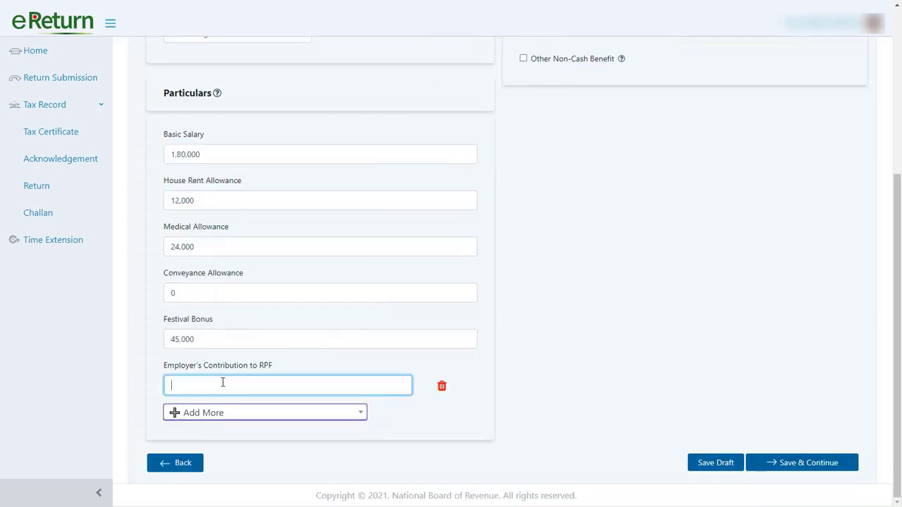
{"action": "type", "text": "20,000"}
Review the salary form and the list of tax-exempted income types without choosing one, and return to the salaries
{"action": "scroll", "coordinate": [443, 281], "scroll_direction": "up", "scroll_amount": 3}
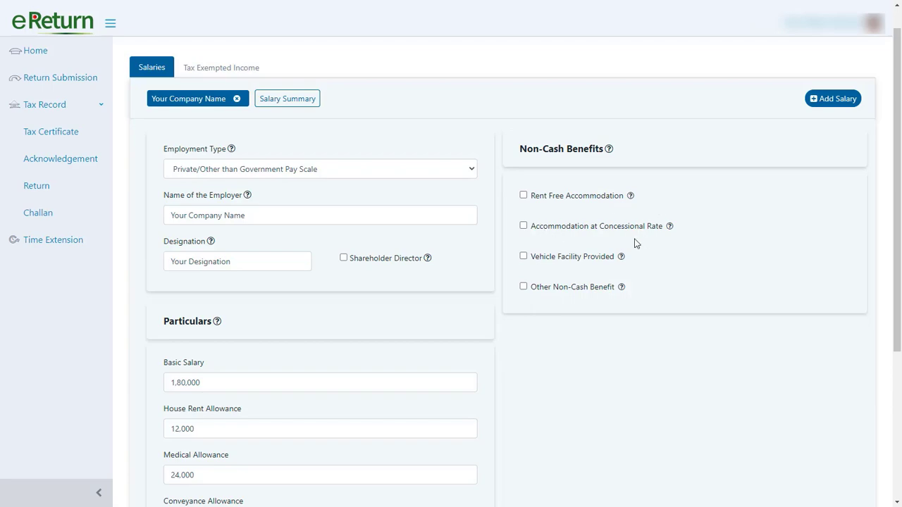
{"action": "scroll", "coordinate": [617, 276], "scroll_direction": "down", "scroll_amount": 3}
{"action": "scroll", "coordinate": [612, 282], "scroll_direction": "down", "scroll_amount": 1}
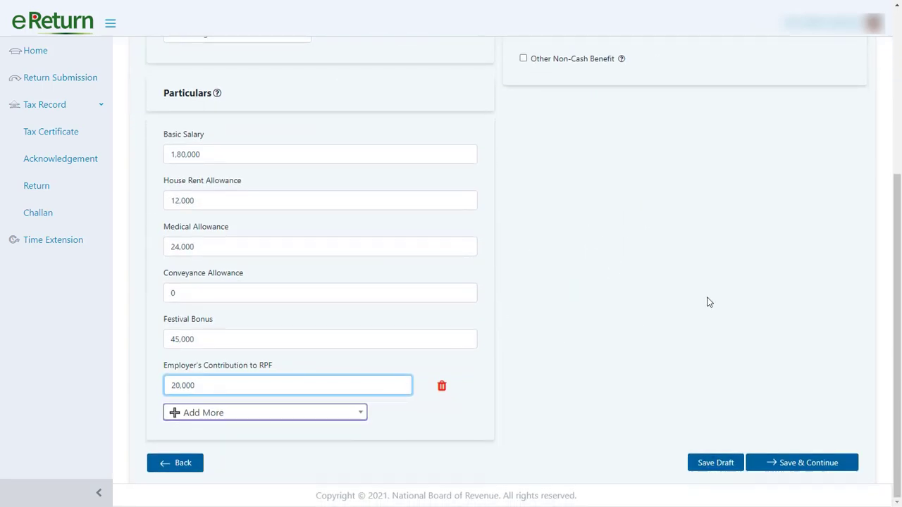
{"action": "scroll", "coordinate": [601, 317], "scroll_direction": "up", "scroll_amount": 3}
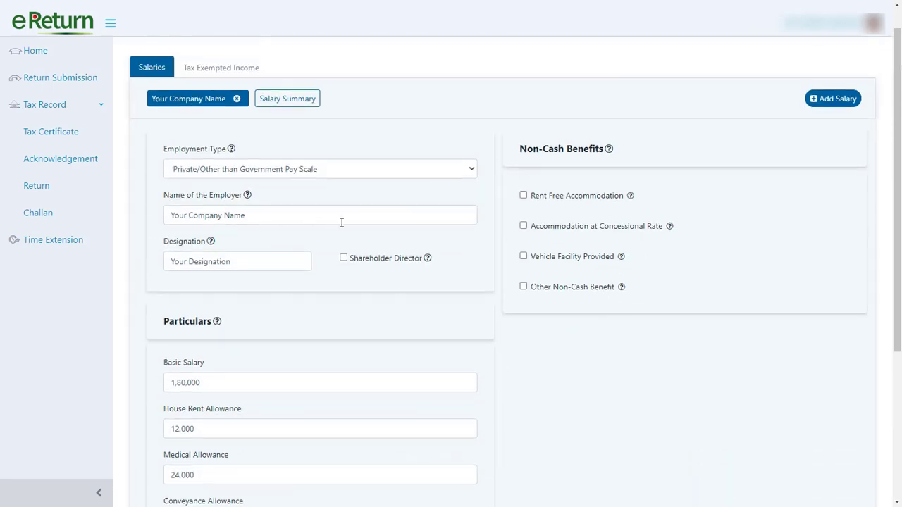
{"action": "left_click", "coordinate": [220, 71]}
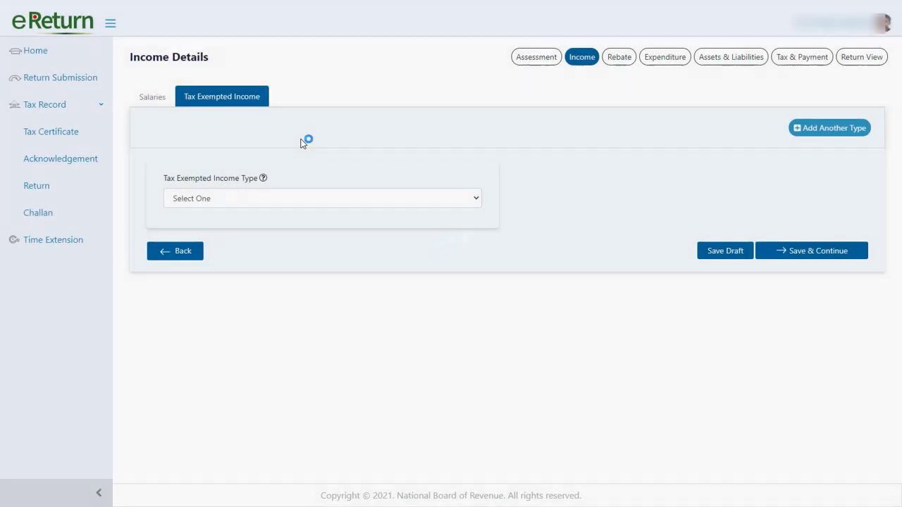
{"action": "left_click", "coordinate": [314, 198]}
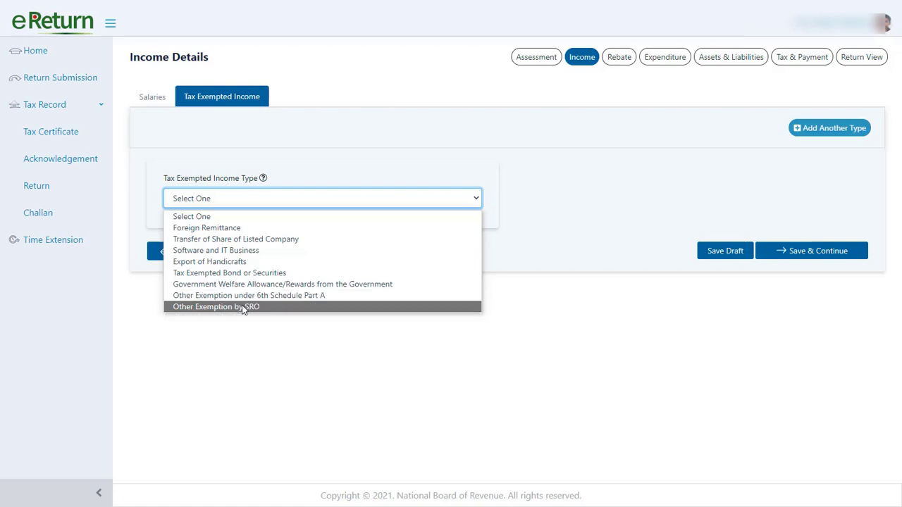
{"action": "left_click", "coordinate": [279, 318]}
{"action": "left_click", "coordinate": [150, 96]}
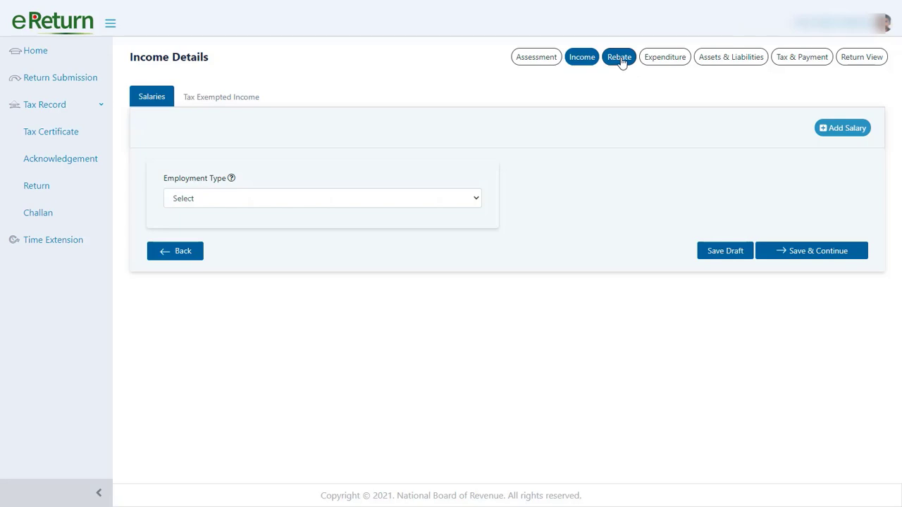
In the rebate section, clear and reselect Recognized Provident Fund (RPF) and enter "Company Name" as the employer
{"action": "left_click", "coordinate": [620, 61]}
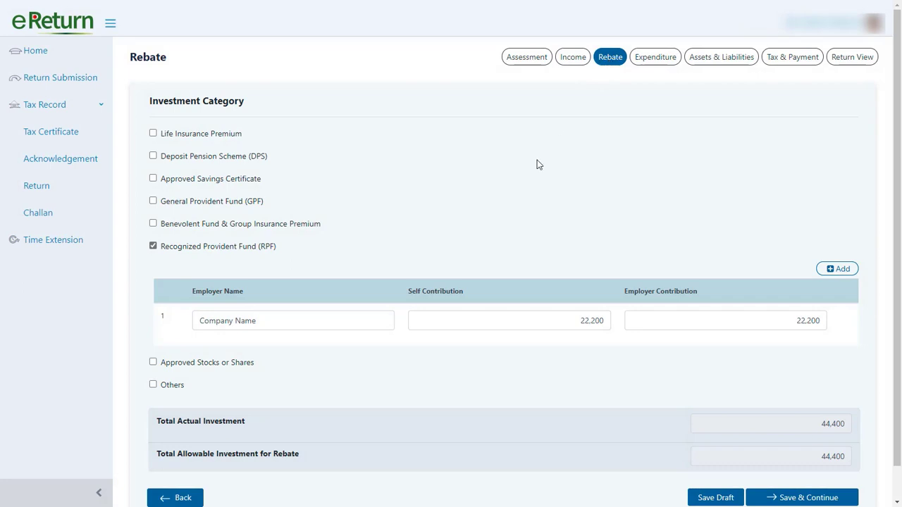
{"action": "left_click", "coordinate": [153, 247]}
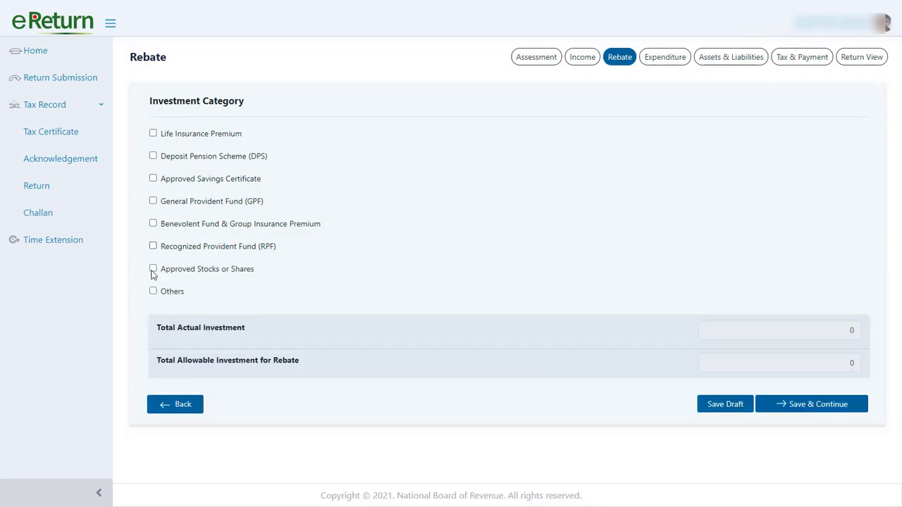
{"action": "left_click", "coordinate": [153, 246]}
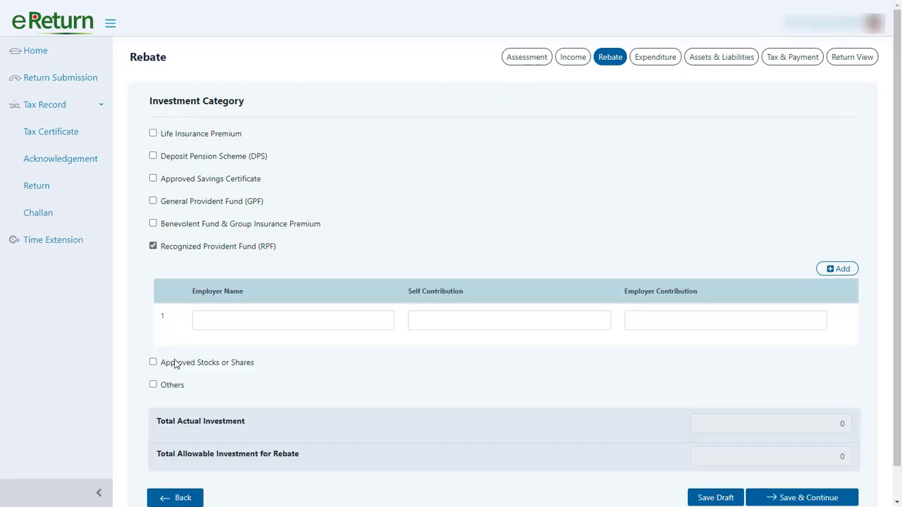
{"action": "scroll", "coordinate": [215, 252], "scroll_direction": "down", "scroll_amount": 1}
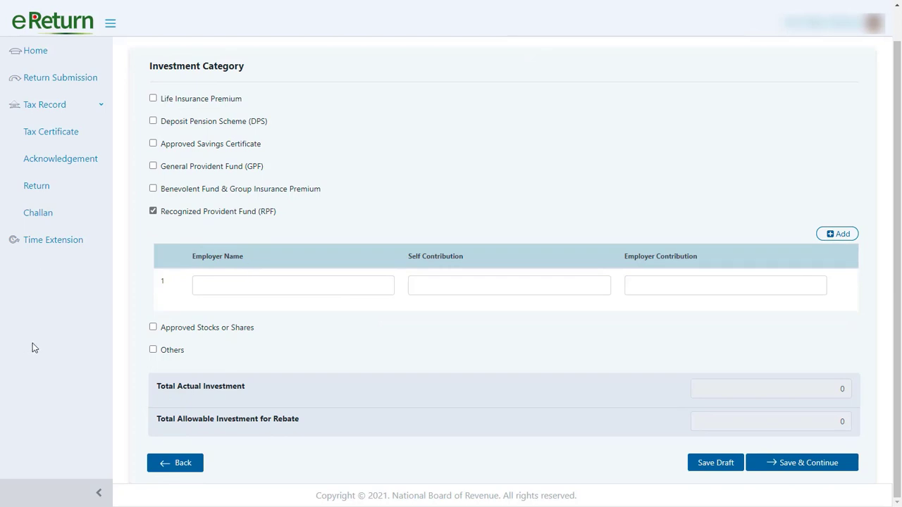
{"action": "left_click", "coordinate": [217, 294]}
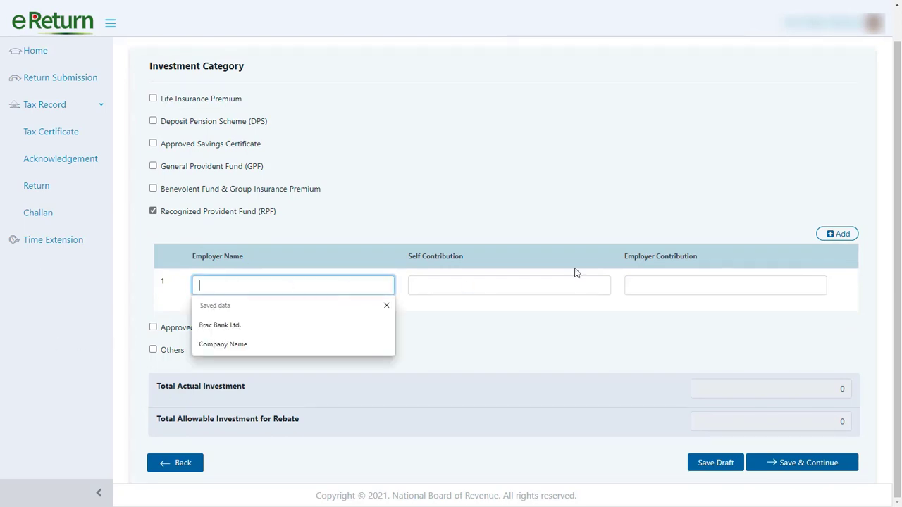
{"action": "type", "text": "Company Name"}
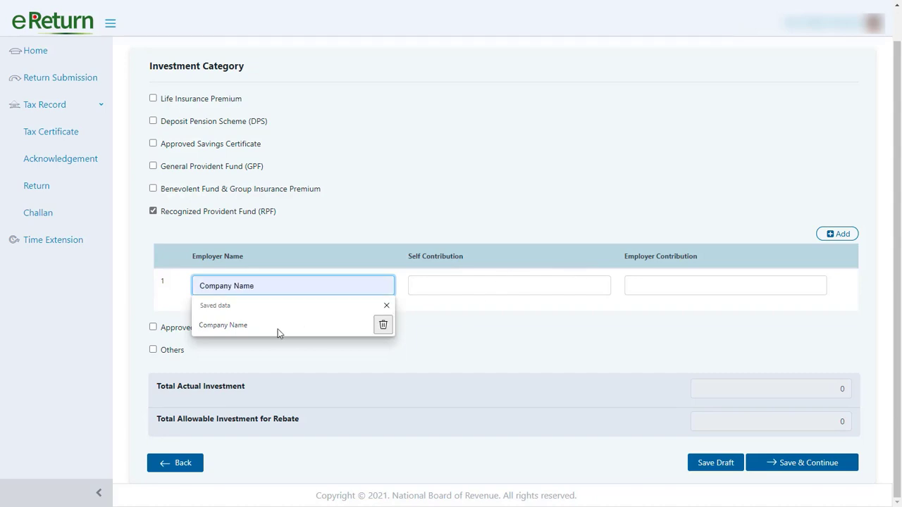
{"action": "left_click", "coordinate": [210, 326]}
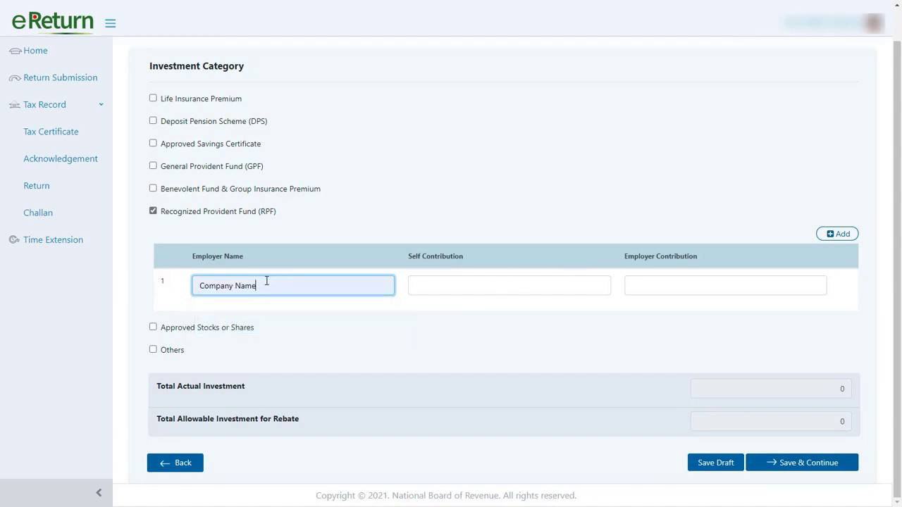
Set both the self contribution and the employer contribution of the RPF row to 0
{"action": "left_click", "coordinate": [448, 285]}
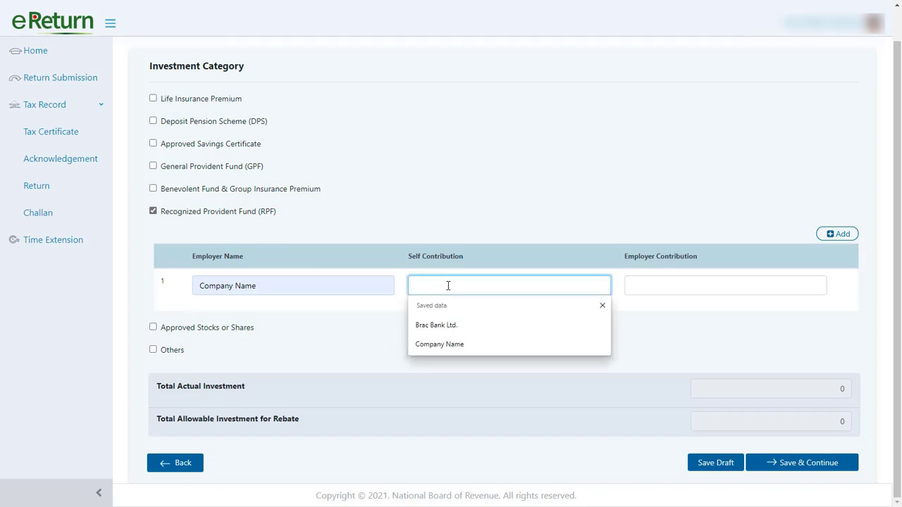
{"action": "type", "text": "0"}
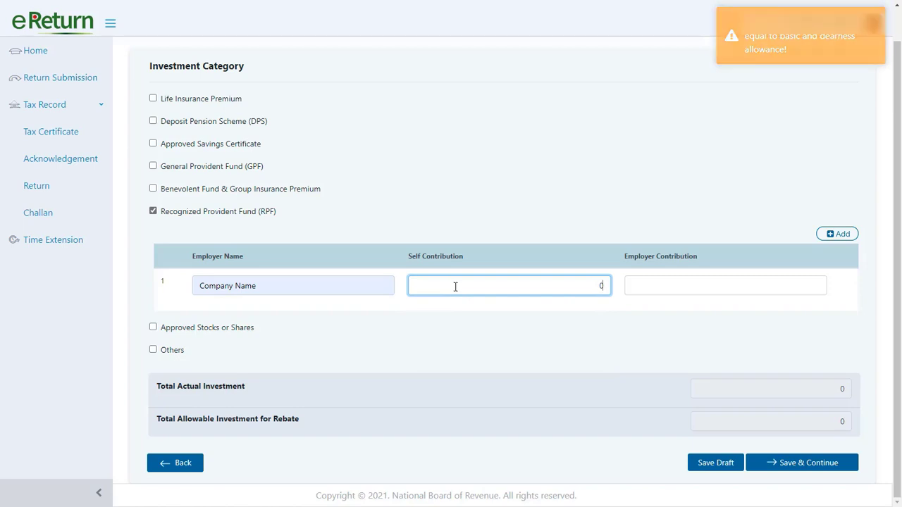
{"action": "left_click", "coordinate": [587, 286]}
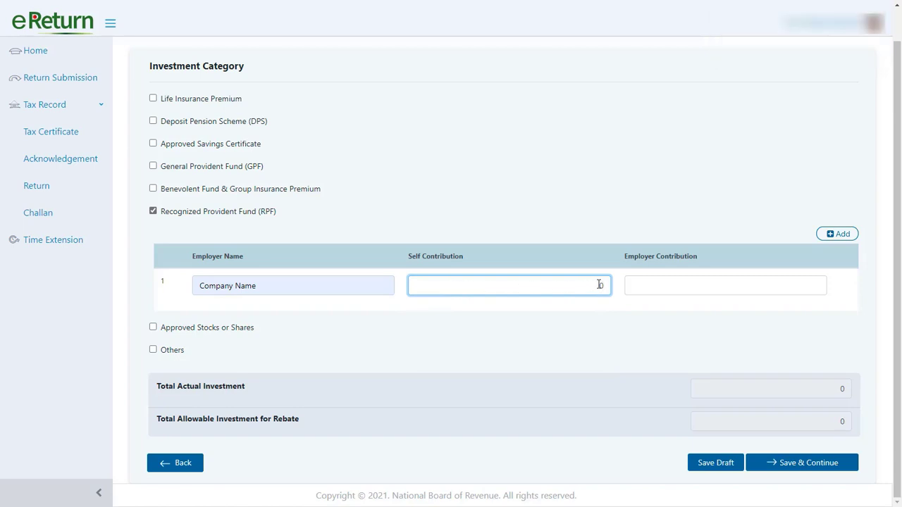
{"action": "double_click", "coordinate": [600, 285]}
{"action": "type", "text": "0"}
{"action": "double_click", "coordinate": [601, 285]}
{"action": "type", "text": "1"}
{"action": "left_click", "coordinate": [678, 285]}
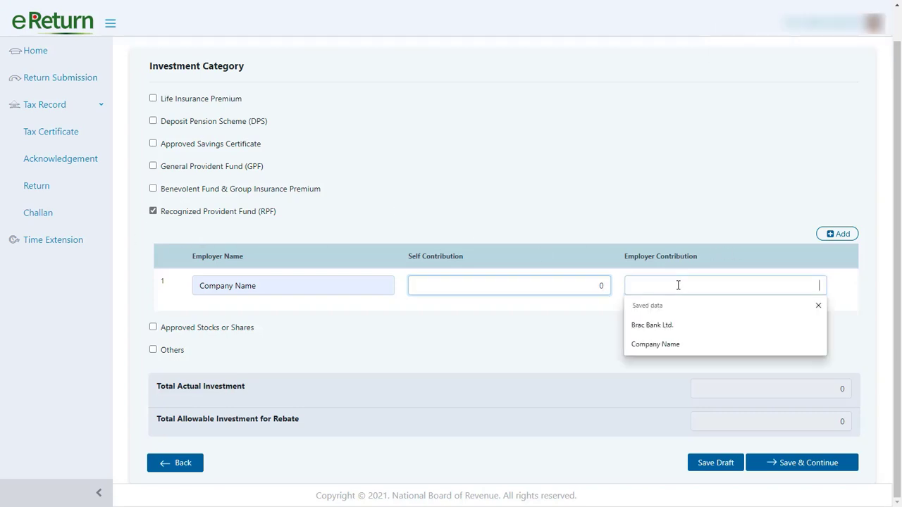
{"action": "type", "text": "0"}
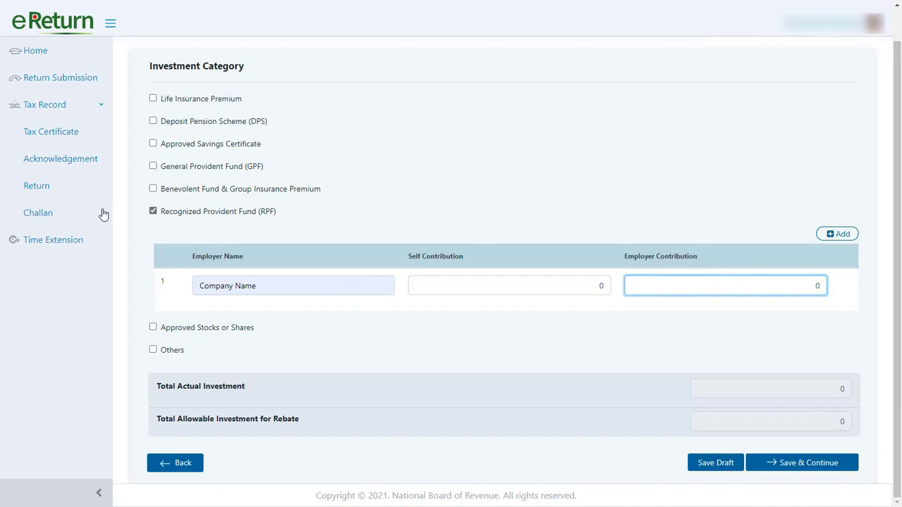
Try adding a Deposit Pension Scheme (DPS) investment with "Company Name" as the bank and a placeholder account number
{"action": "left_click", "coordinate": [173, 127]}
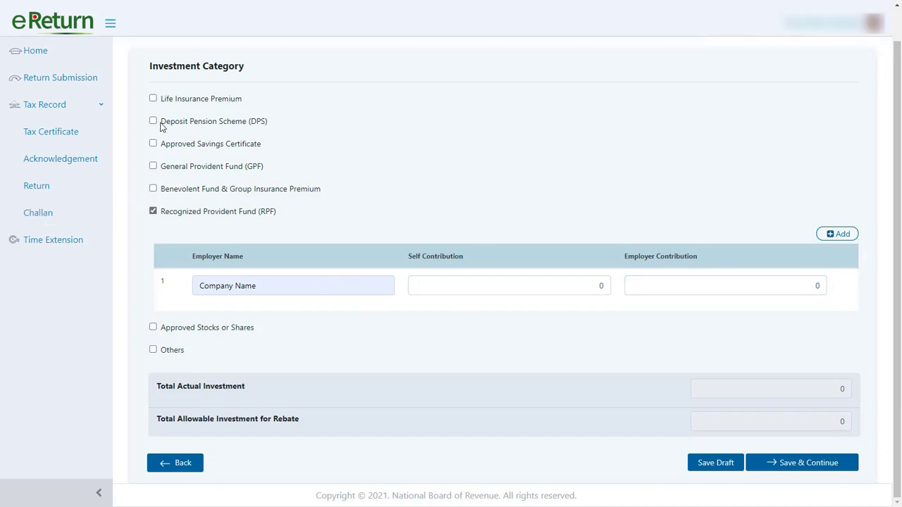
{"action": "left_click", "coordinate": [153, 121]}
{"action": "left_click", "coordinate": [259, 195]}
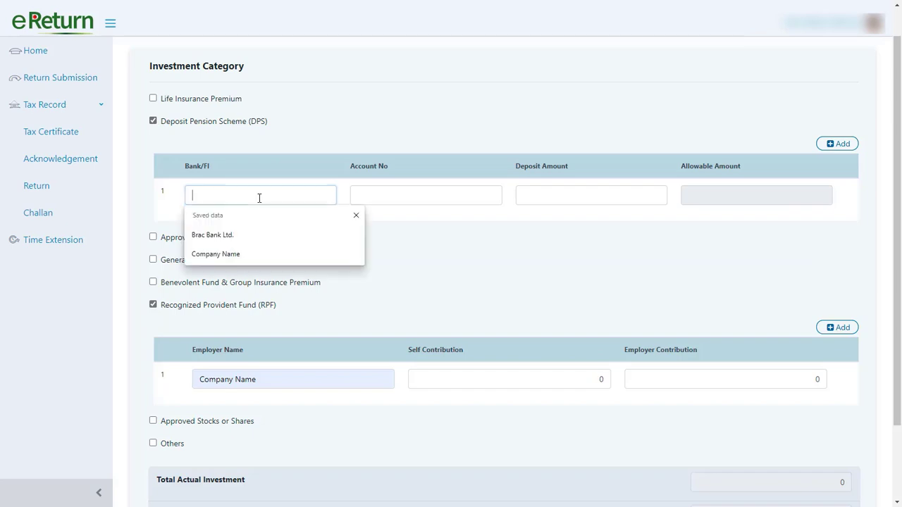
{"action": "left_click", "coordinate": [258, 254]}
{"action": "left_click", "coordinate": [367, 196]}
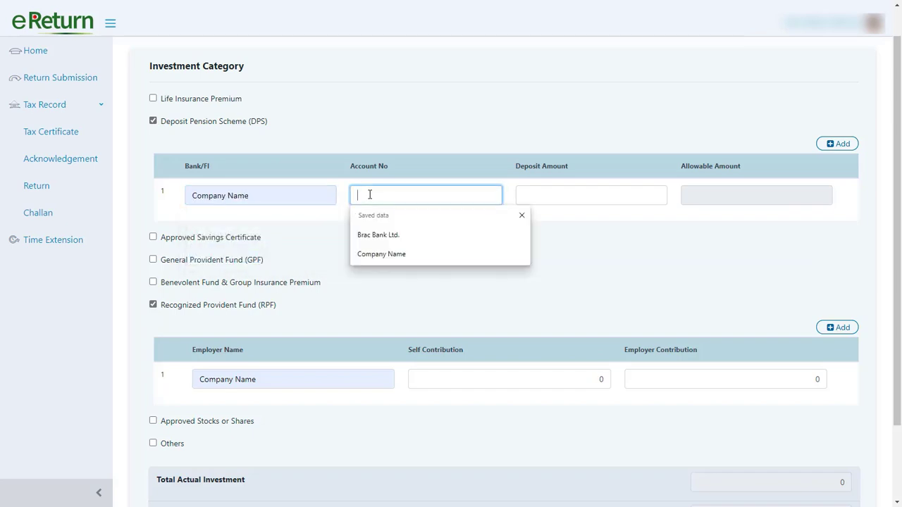
{"action": "type", "text": "1111111111111111111111"}
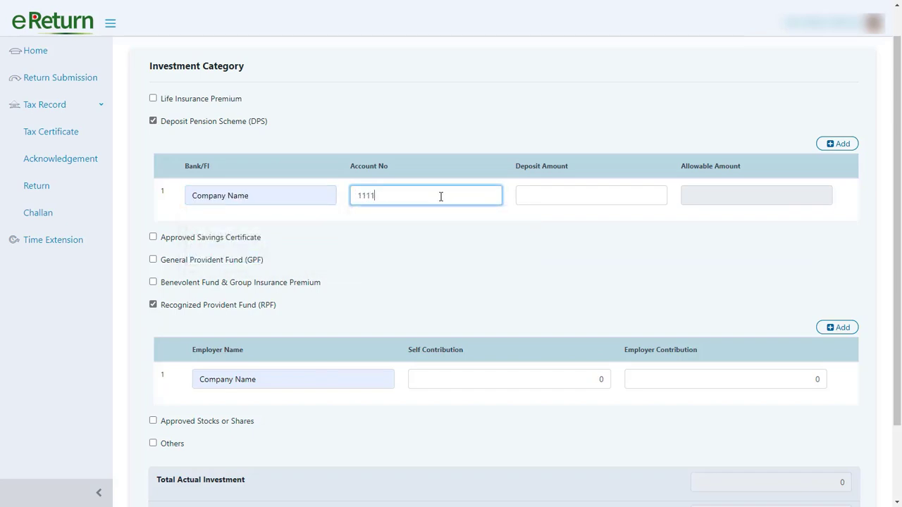
{"action": "left_click", "coordinate": [534, 198]}
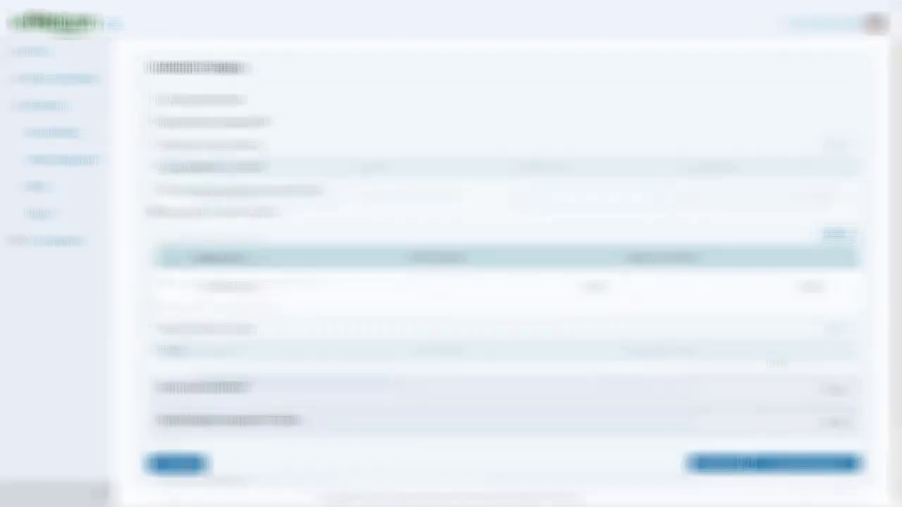
Check the Others investment options, leave that category unselected, and save the rebate details to continue to the expenditure section
{"action": "left_click", "coordinate": [153, 350]}
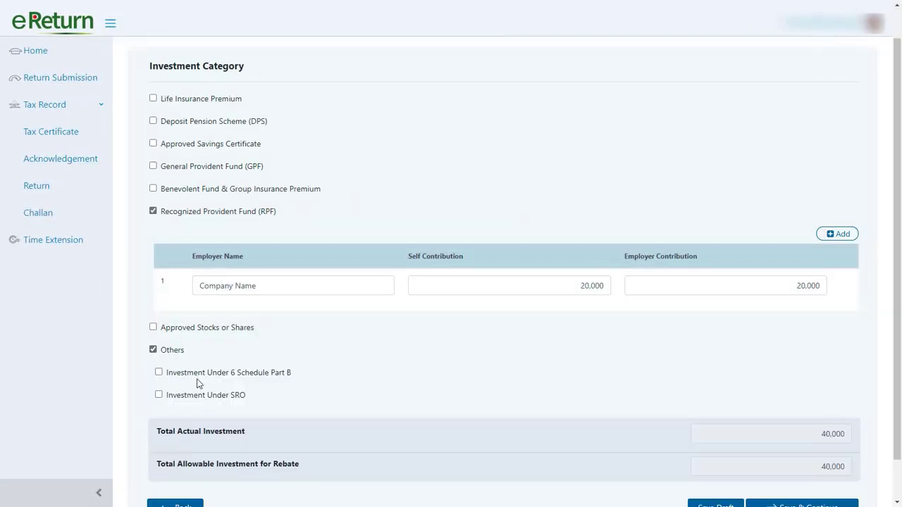
{"action": "left_click", "coordinate": [153, 350]}
{"action": "left_click", "coordinate": [803, 463]}
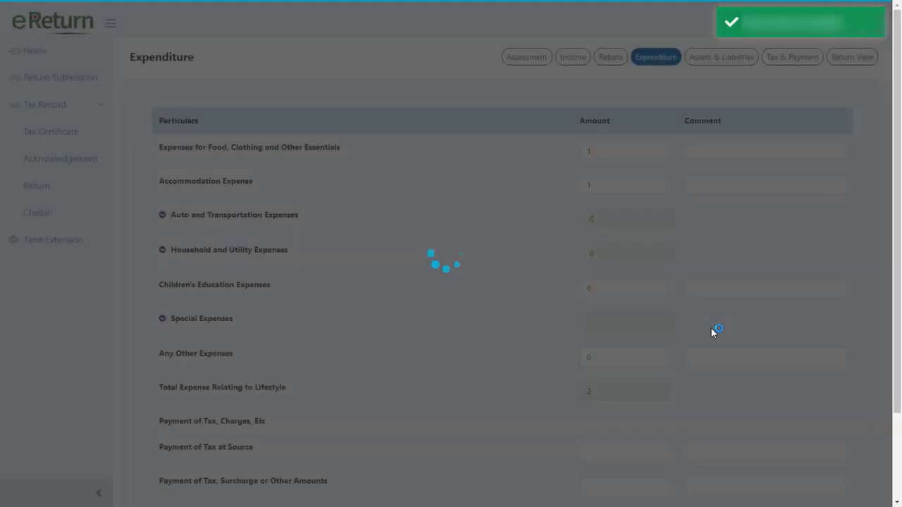
{"action": "scroll", "coordinate": [513, 232], "scroll_direction": "down", "scroll_amount": 2}
{"action": "scroll", "coordinate": [518, 234], "scroll_direction": "up", "scroll_amount": 2}
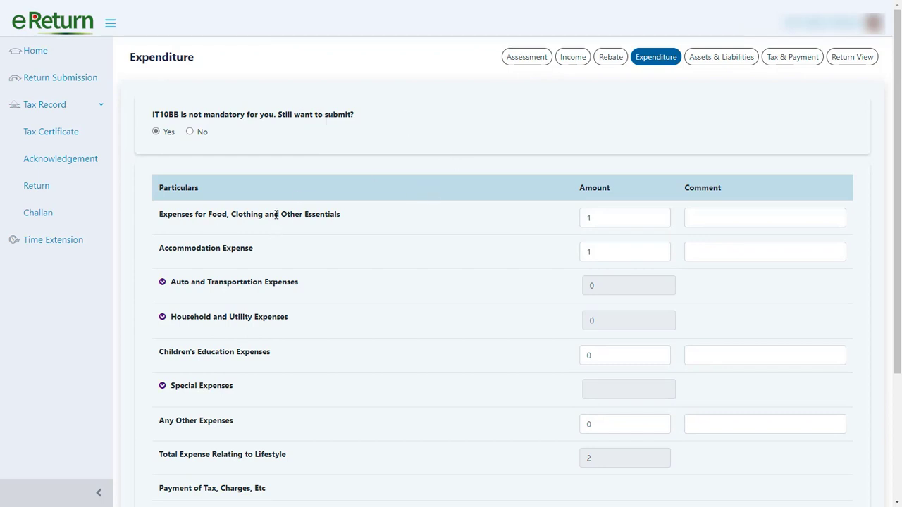
Set the food, clothing and other essentials expense to 80,000 and the accommodation expense to 30,000
{"action": "double_click", "coordinate": [596, 218]}
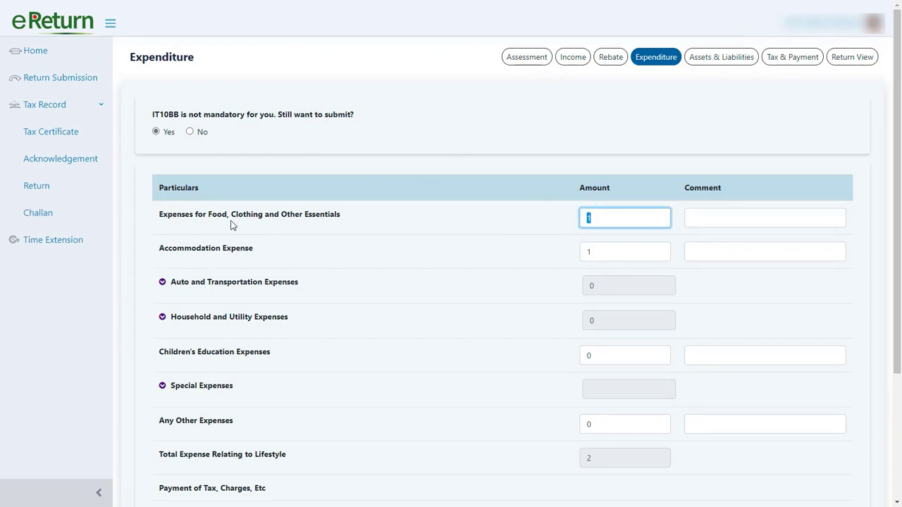
{"action": "type", "text": "800000"}
{"action": "double_click", "coordinate": [600, 251]}
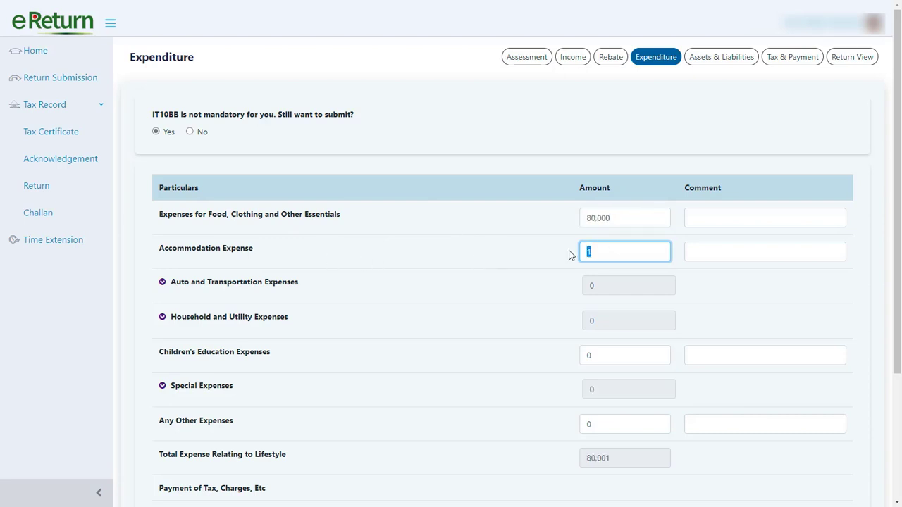
{"action": "type", "text": "300000"}
Expand Auto and Transportation Expenses and set the Other Transportation amount to 10,000
{"action": "left_click", "coordinate": [416, 290]}
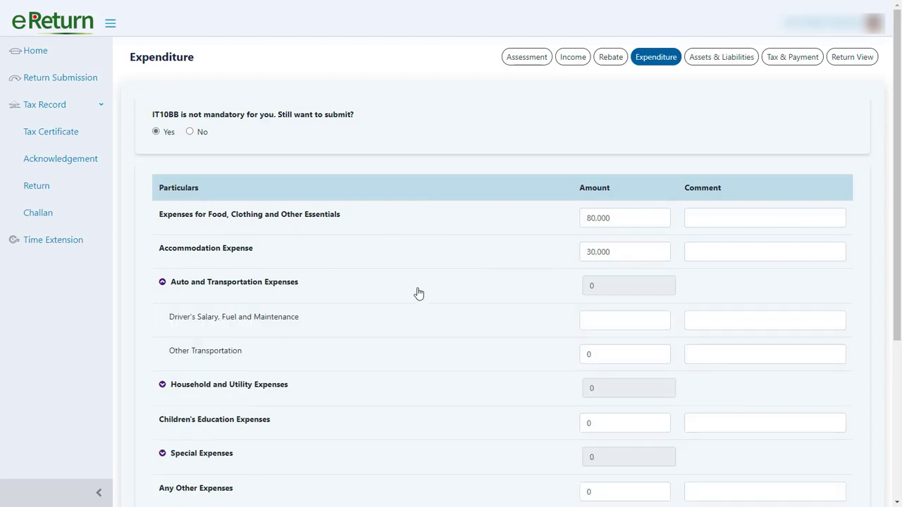
{"action": "scroll", "coordinate": [428, 248], "scroll_direction": "down", "scroll_amount": 1}
{"action": "double_click", "coordinate": [561, 281]}
{"action": "type", "text": "10,00"}
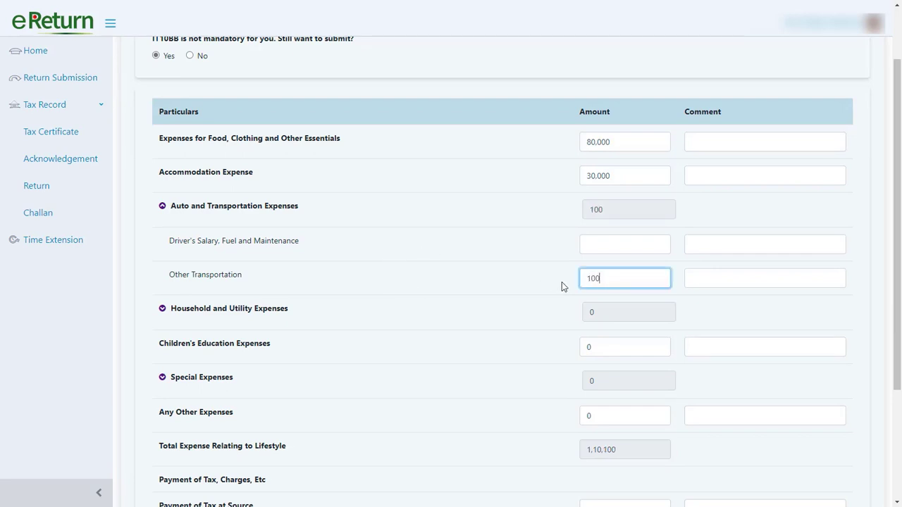
{"action": "type", "text": "0"}
Under Household and Utility Expenses, set electricity to 2,000, gas, water, sewer and garbage to 5,000, and phone, internet, TV channels and subscription to 1,000
{"action": "scroll", "coordinate": [562, 282], "scroll_direction": "down", "scroll_amount": 1}
{"action": "left_click", "coordinate": [590, 247]}
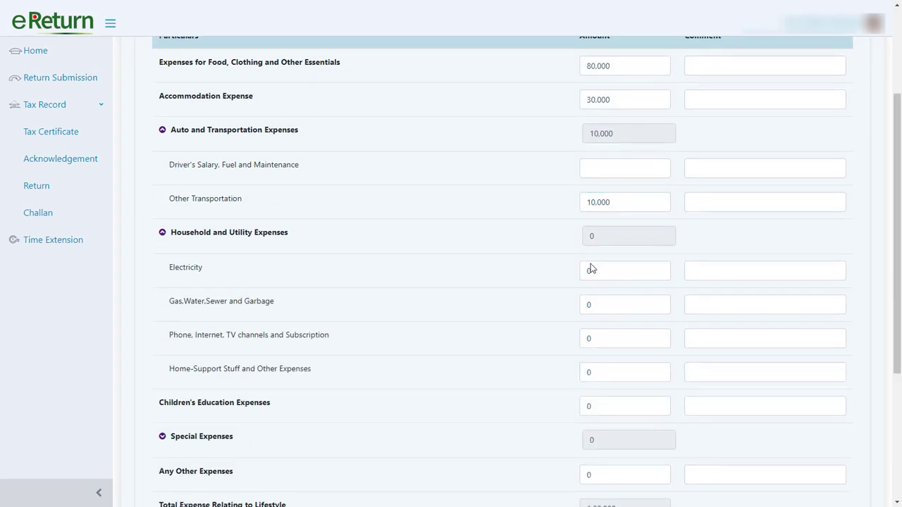
{"action": "double_click", "coordinate": [590, 271]}
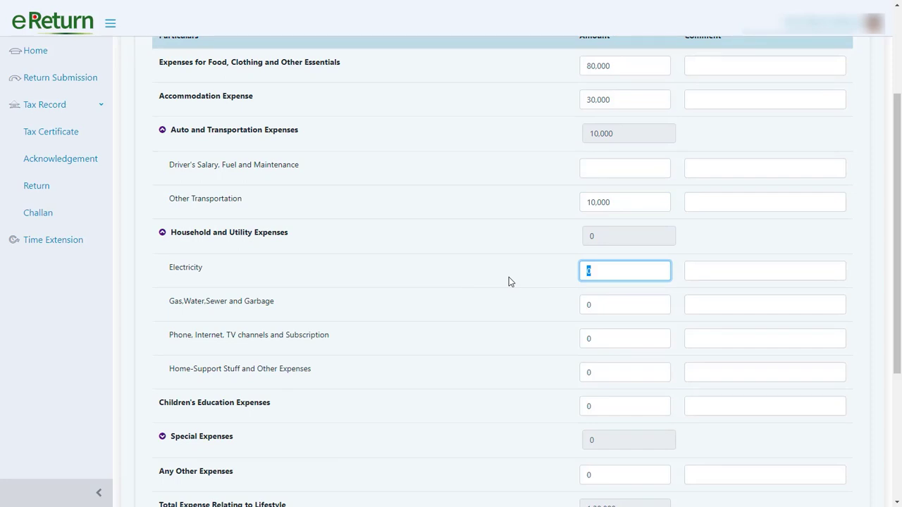
{"action": "type", "text": "20000"}
{"action": "key", "text": "BackSpace"}
{"action": "key", "text": "Tab"}
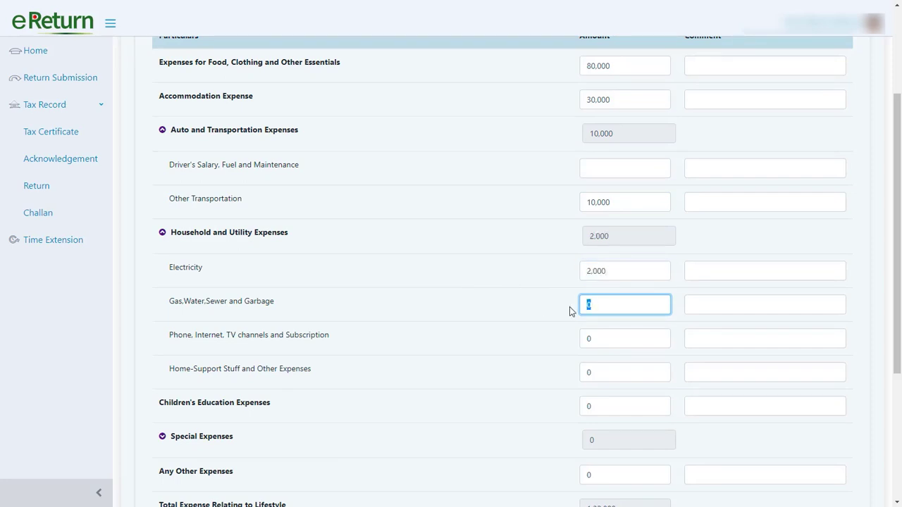
{"action": "type", "text": "50000"}
{"action": "key", "text": "BackSpace"}
{"action": "scroll", "coordinate": [613, 345], "scroll_direction": "down", "scroll_amount": 1}
{"action": "key", "text": "Tab"}
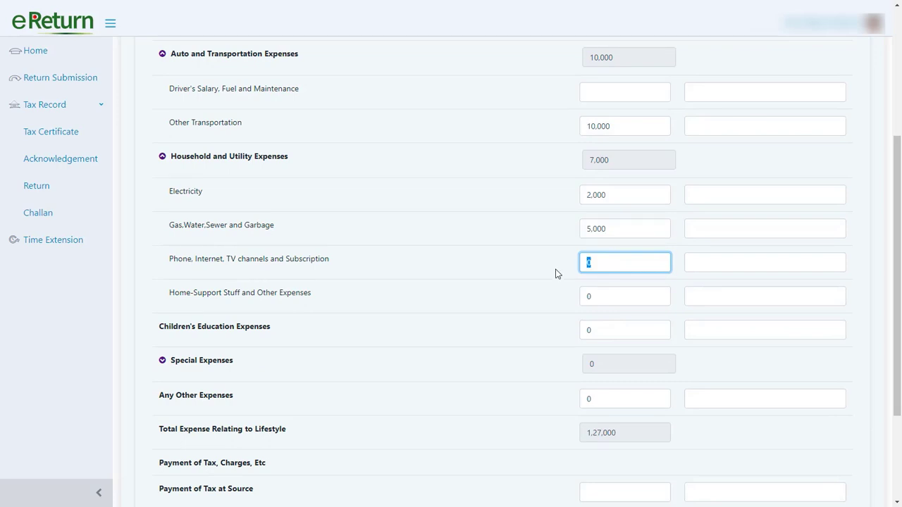
{"action": "type", "text": "1000"}
Under Special Expenses, set Festival, Party, Events to 10,000 with the comment "Eid Festival"
{"action": "scroll", "coordinate": [553, 272], "scroll_direction": "down", "scroll_amount": 1}
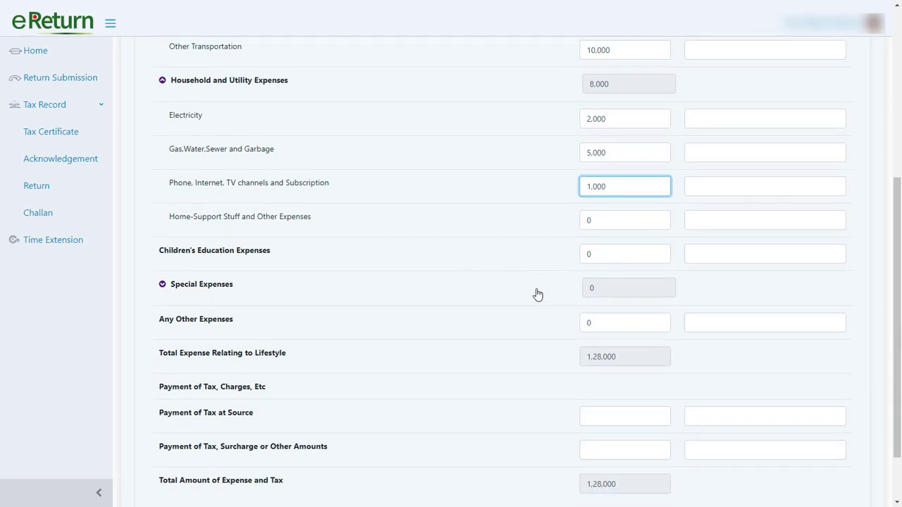
{"action": "left_click", "coordinate": [537, 295]}
{"action": "left_click", "coordinate": [519, 330]}
{"action": "type", "text": "100000"}
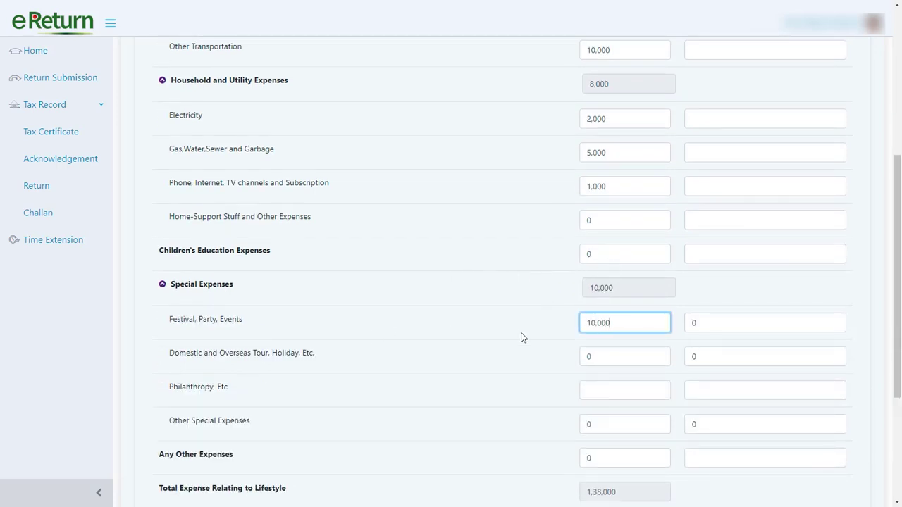
{"action": "key", "text": "Tab"}
{"action": "type", "text": "Eid Festi"}
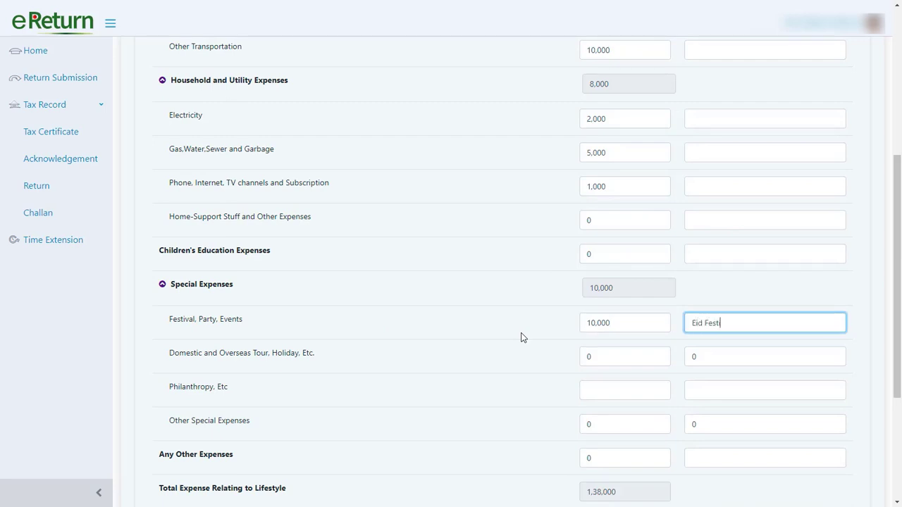
{"action": "type", "text": "val"}
Set the Domestic and Overseas Tour, Holiday expense to 5,000 with the comment "Holiday Tour"
{"action": "key", "text": "Tab"}
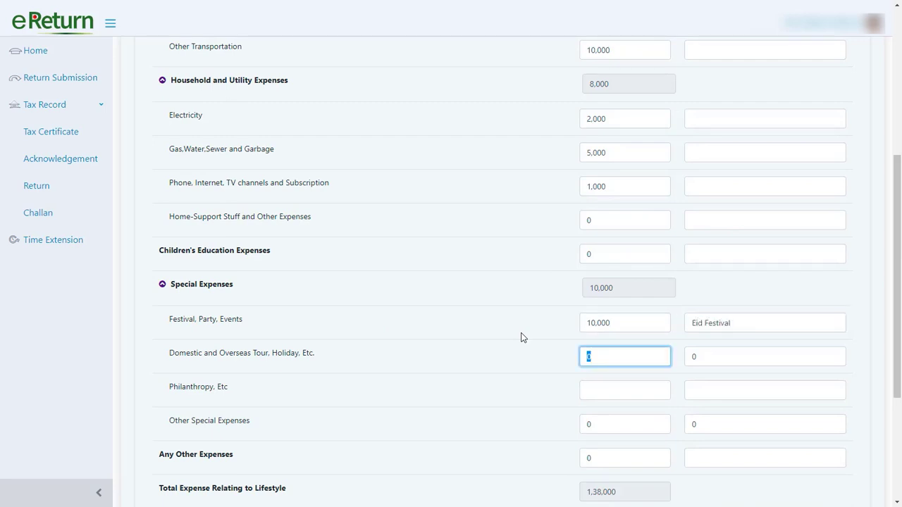
{"action": "type", "text": "5000"}
{"action": "key", "text": "Tab"}
{"action": "type", "text": "Holiday Tour"}
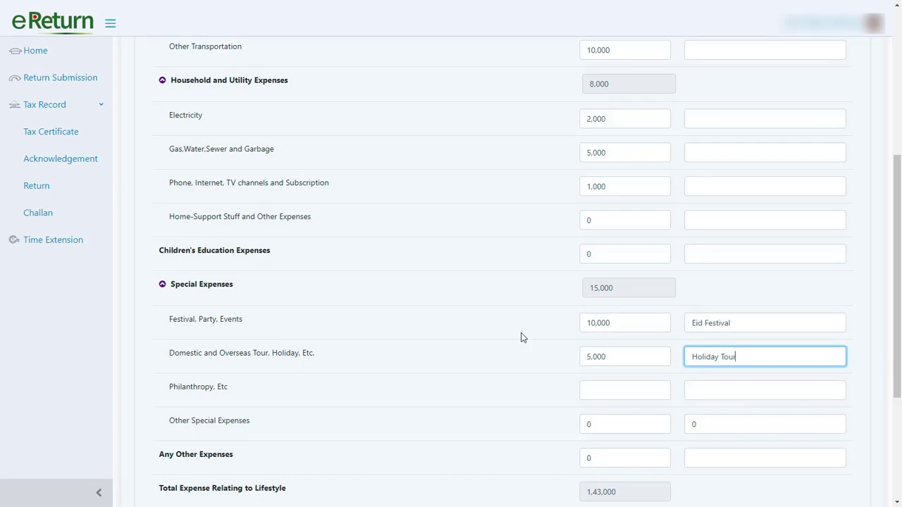
Review the expenditure amounts and comments, and save them to continue to the Assets & Liabilities section
{"action": "left_click_drag", "start_coordinate": [896, 281], "coordinate": [896, 124]}
{"action": "left_click_drag", "start_coordinate": [681, 188], "coordinate": [745, 195]}
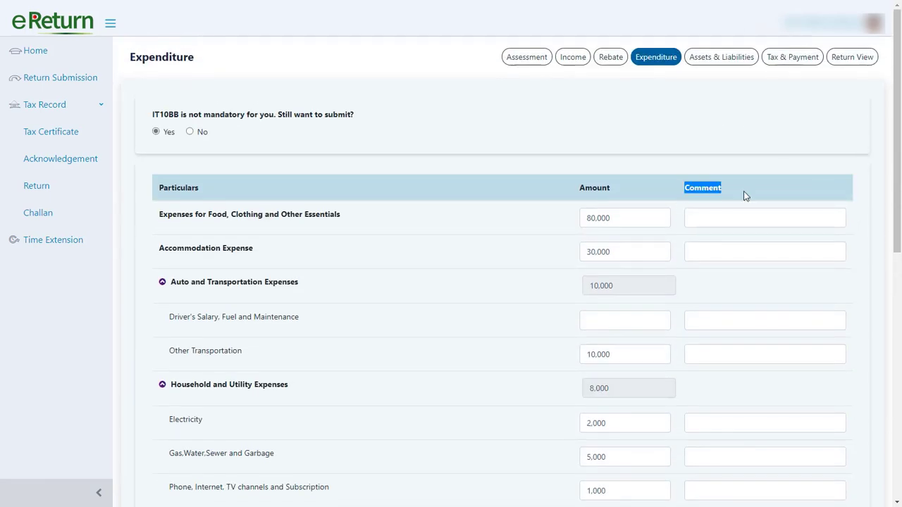
{"action": "left_click", "coordinate": [744, 190]}
{"action": "scroll", "coordinate": [705, 203], "scroll_direction": "down", "scroll_amount": 10}
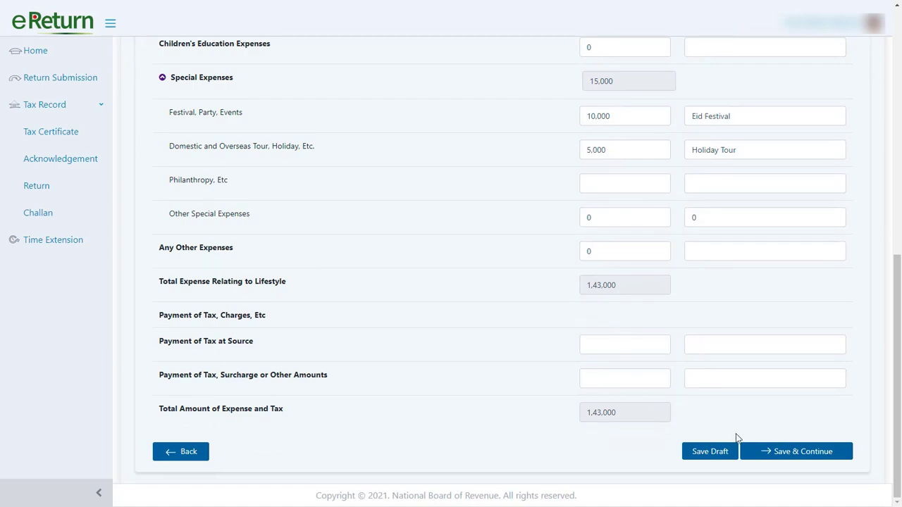
{"action": "scroll", "coordinate": [662, 389], "scroll_direction": "up", "scroll_amount": 2}
{"action": "scroll", "coordinate": [662, 389], "scroll_direction": "up", "scroll_amount": 5}
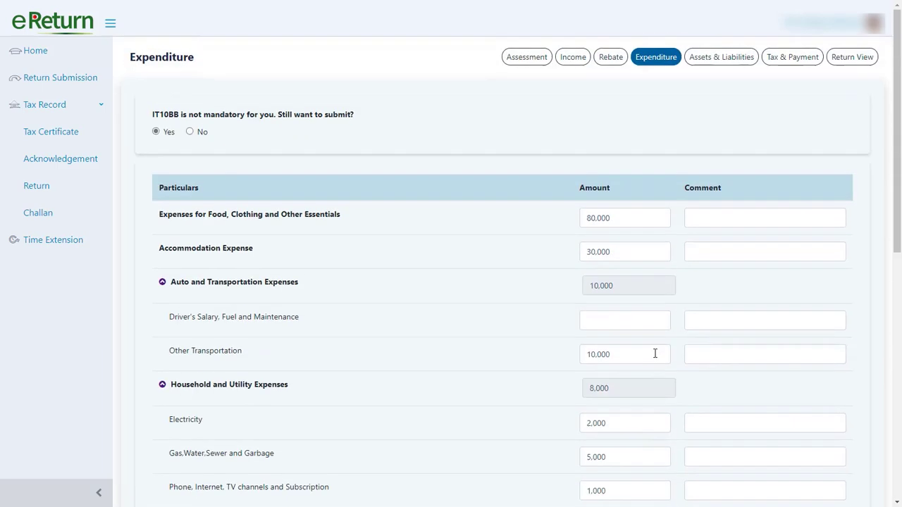
{"action": "scroll", "coordinate": [275, 264], "scroll_direction": "down", "scroll_amount": 7}
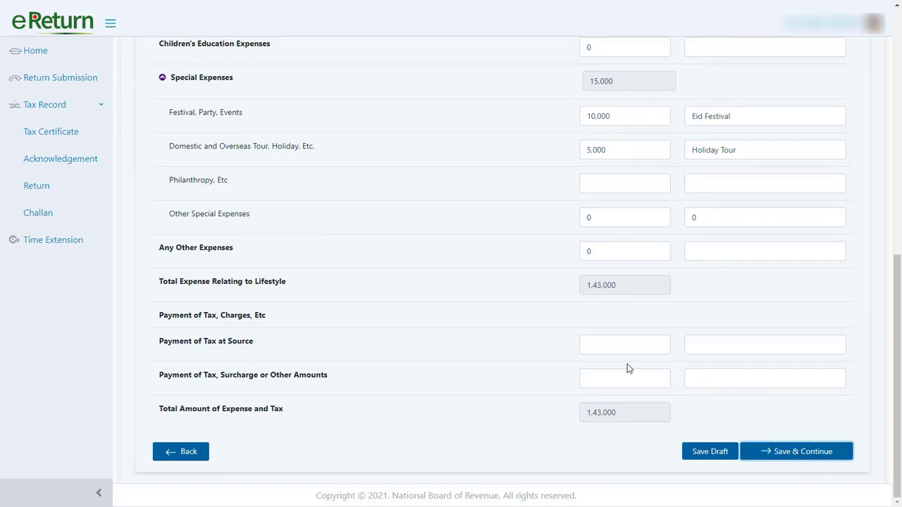
{"action": "key", "text": "Return"}
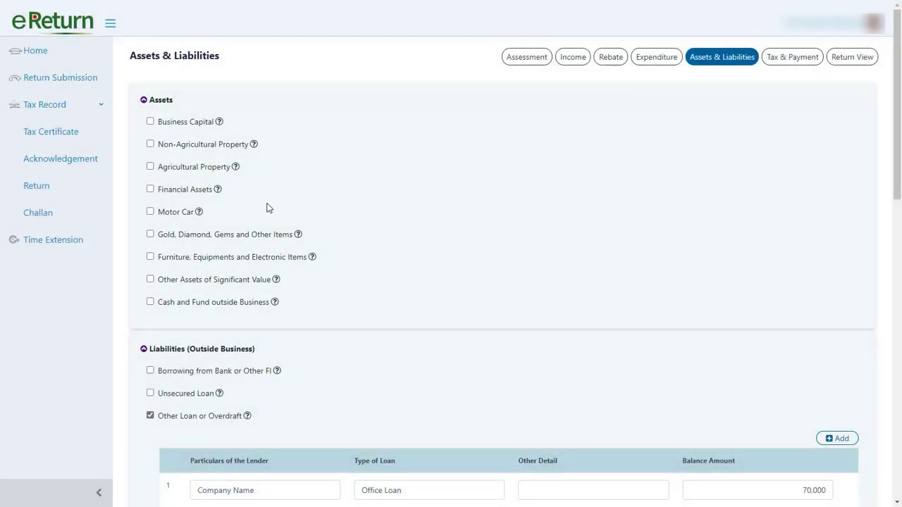
Include the Gold, Diamond, Gems and Other Items asset category and set its row to Gold with acquisition type Purchased
{"action": "left_click", "coordinate": [150, 122]}
{"action": "left_click", "coordinate": [150, 122]}
{"action": "left_click", "coordinate": [150, 234]}
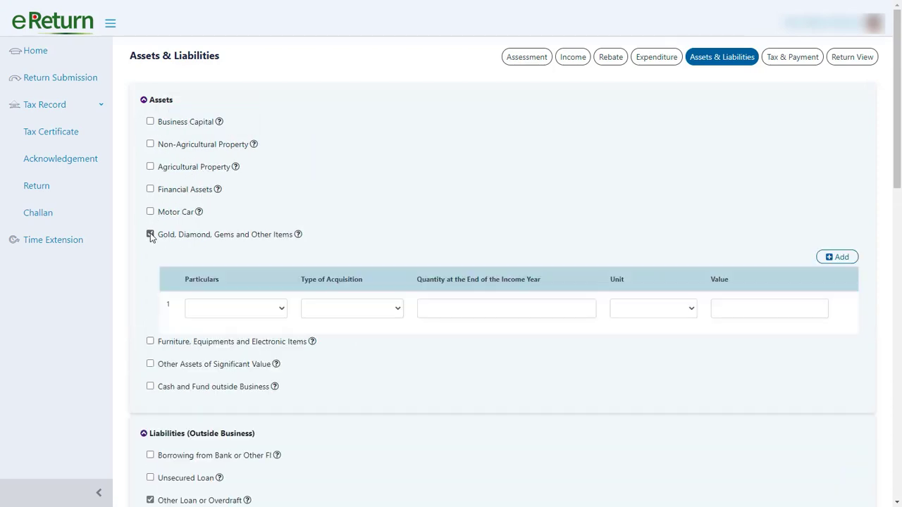
{"action": "left_click", "coordinate": [273, 311]}
{"action": "left_click", "coordinate": [211, 328]}
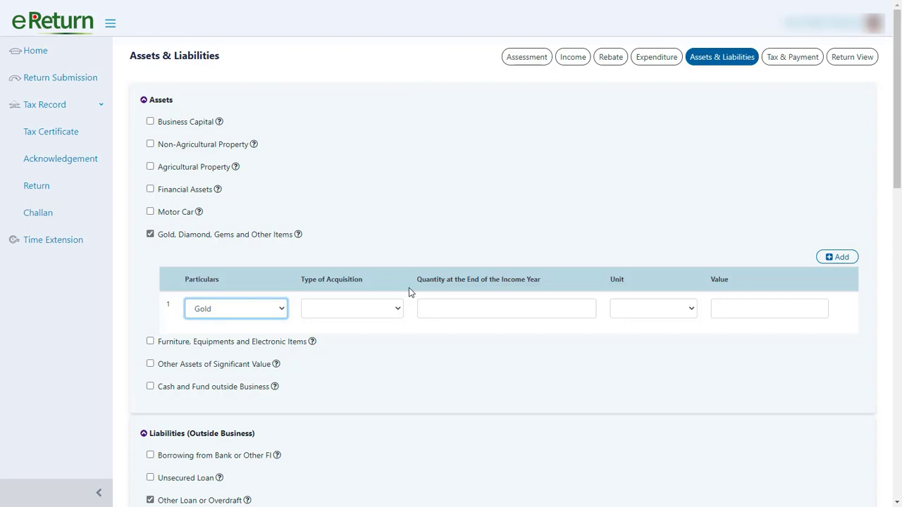
{"action": "left_click", "coordinate": [376, 310]}
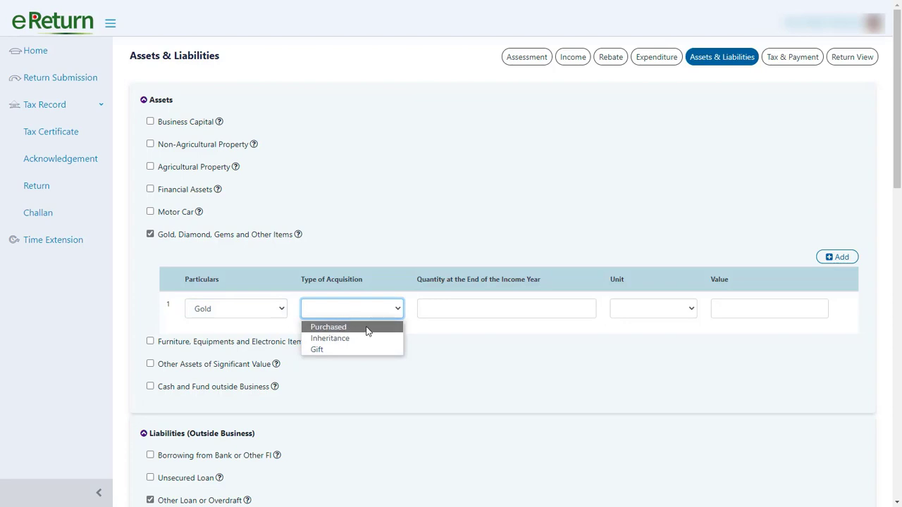
{"action": "left_click", "coordinate": [363, 354]}
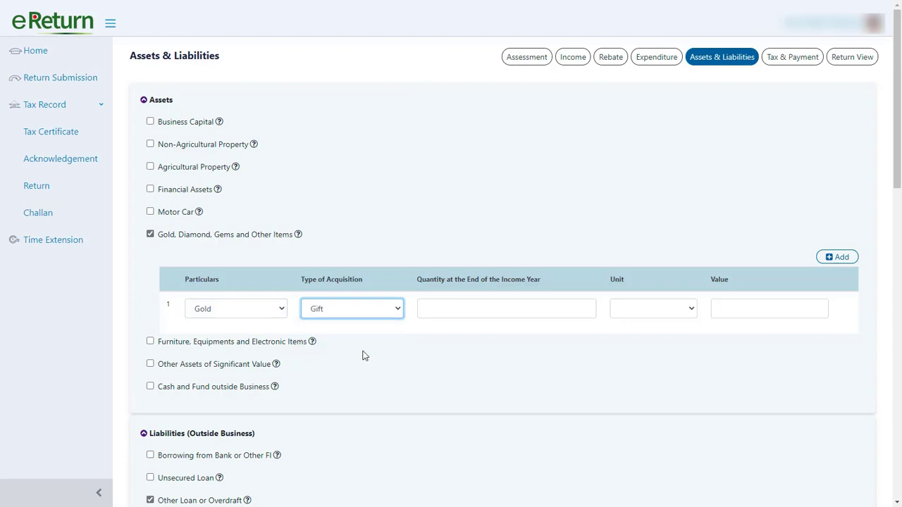
{"action": "left_click", "coordinate": [355, 316]}
{"action": "left_click", "coordinate": [346, 327]}
Set the gold's year-end quantity to 1, its unit to Bhori and its value to 65,000
{"action": "left_click", "coordinate": [503, 308]}
{"action": "left_click", "coordinate": [503, 348]}
{"action": "left_click", "coordinate": [657, 310]}
{"action": "left_click", "coordinate": [634, 325]}
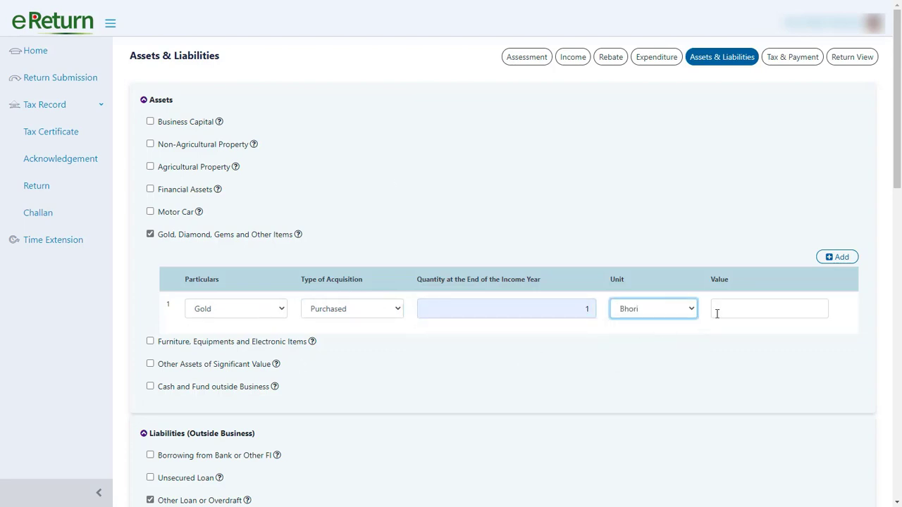
{"action": "left_click", "coordinate": [741, 303]}
{"action": "type", "text": "650000"}
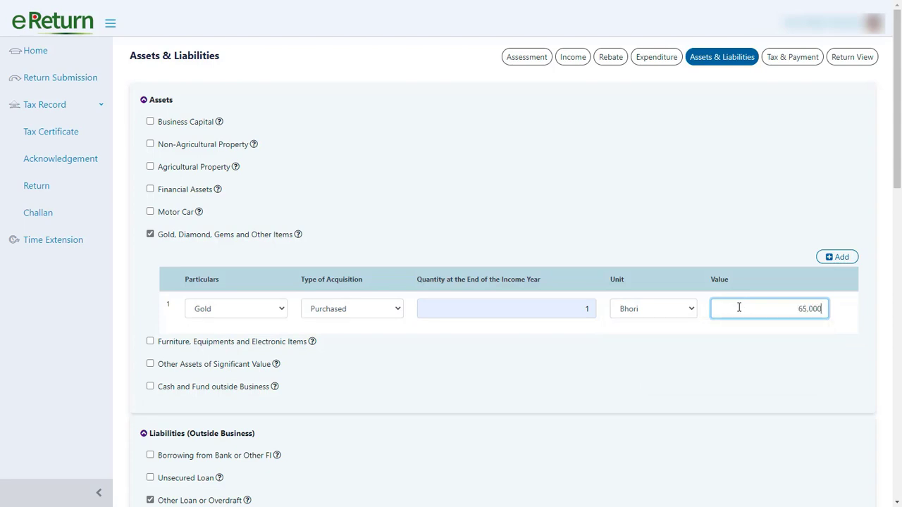
Try the Motor Car asset category, check its acquisition type and unit options, and deselect the category again
{"action": "left_click", "coordinate": [150, 218]}
{"action": "left_click", "coordinate": [151, 213]}
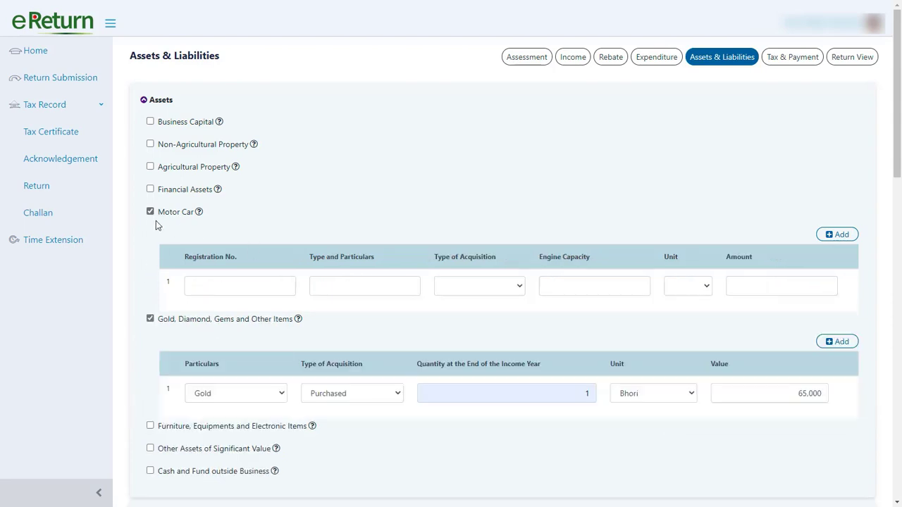
{"action": "left_click", "coordinate": [476, 291]}
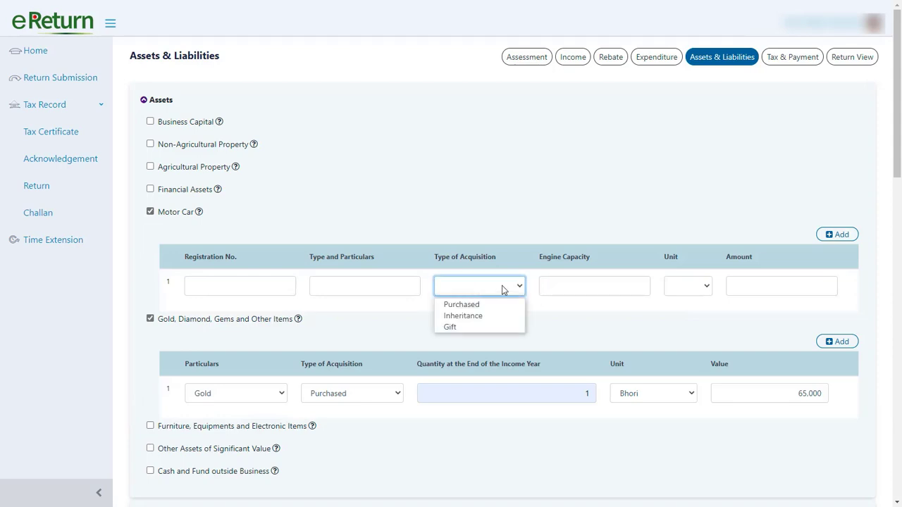
{"action": "left_click", "coordinate": [474, 285]}
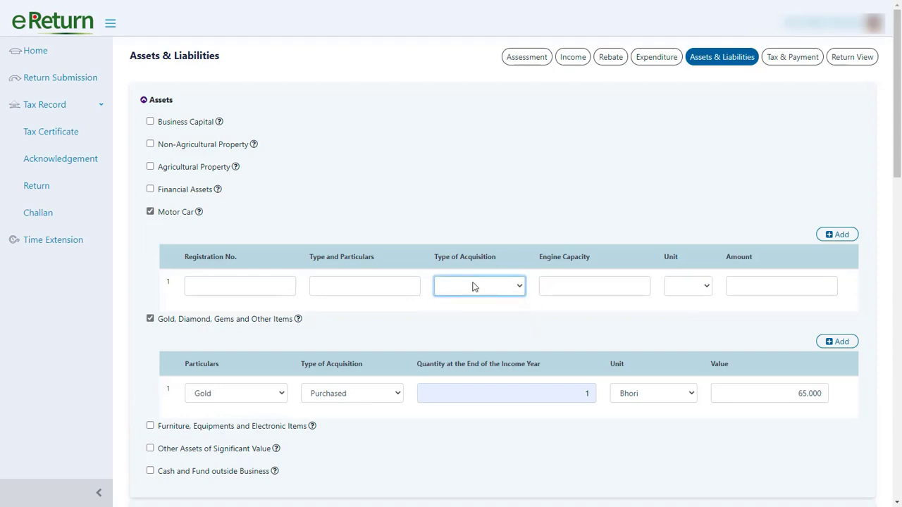
{"action": "left_click", "coordinate": [706, 289]}
{"action": "left_click", "coordinate": [706, 289]}
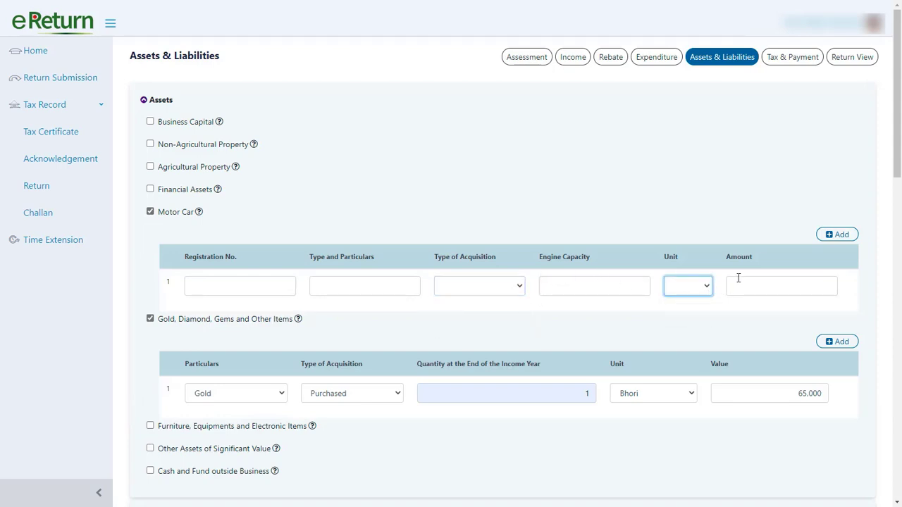
{"action": "left_click", "coordinate": [150, 211]}
Include Furniture, Equipments and Electronic Items with a "Furniture" row acquired as Purchased, quantity 5 and value 20,000
{"action": "scroll", "coordinate": [221, 273], "scroll_direction": "down", "scroll_amount": 2}
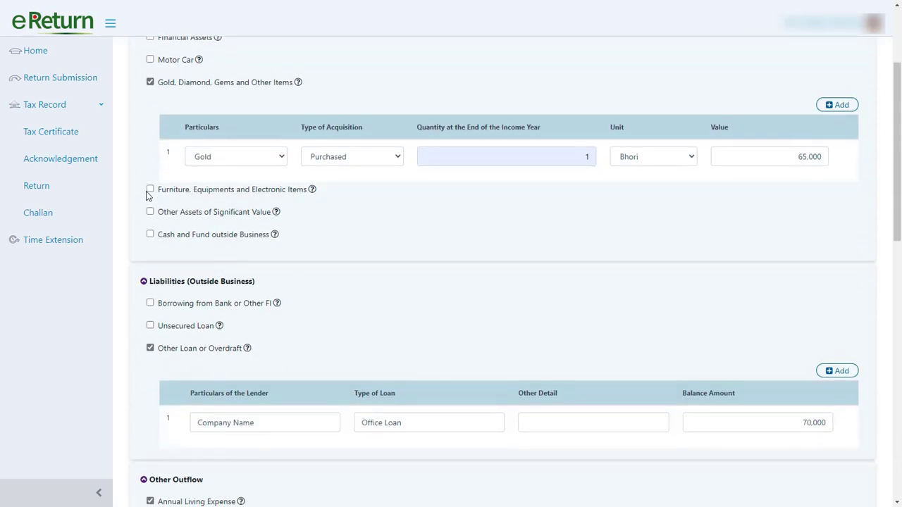
{"action": "left_click", "coordinate": [150, 189]}
{"action": "left_click", "coordinate": [234, 263]}
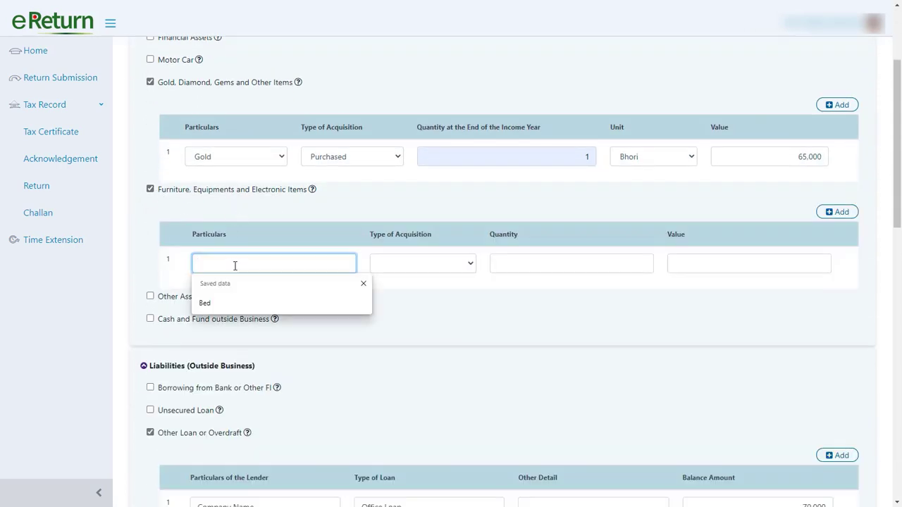
{"action": "type", "text": "Furniture"}
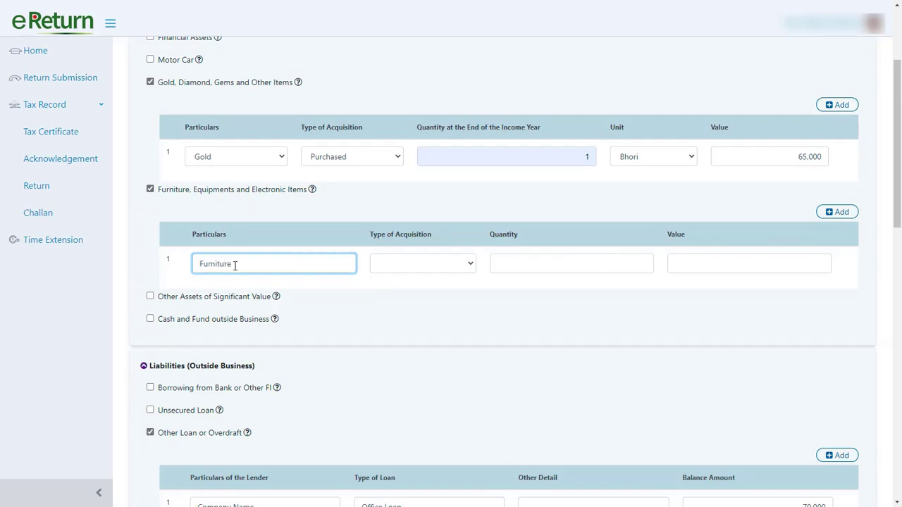
{"action": "key", "text": "Tab"}
{"action": "left_click", "coordinate": [437, 263]}
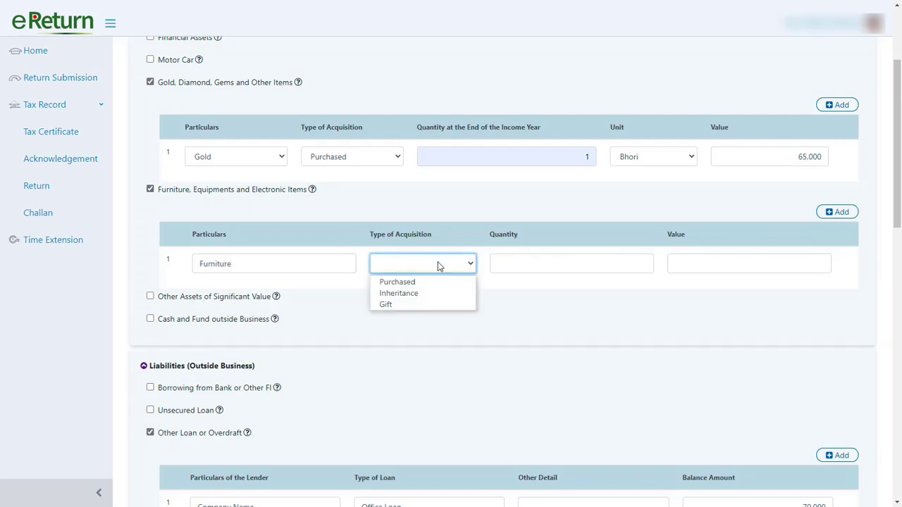
{"action": "left_click", "coordinate": [422, 282]}
{"action": "left_click", "coordinate": [541, 262]}
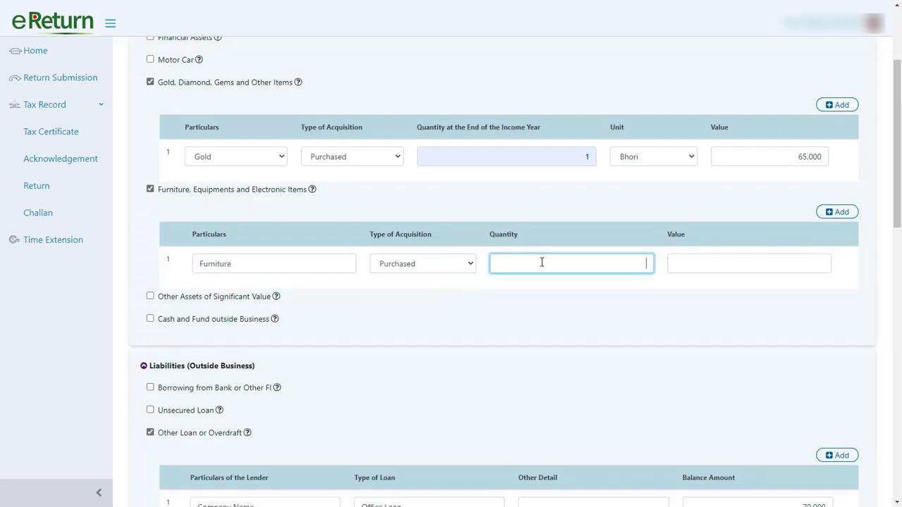
{"action": "type", "text": "5"}
{"action": "left_click", "coordinate": [700, 265]}
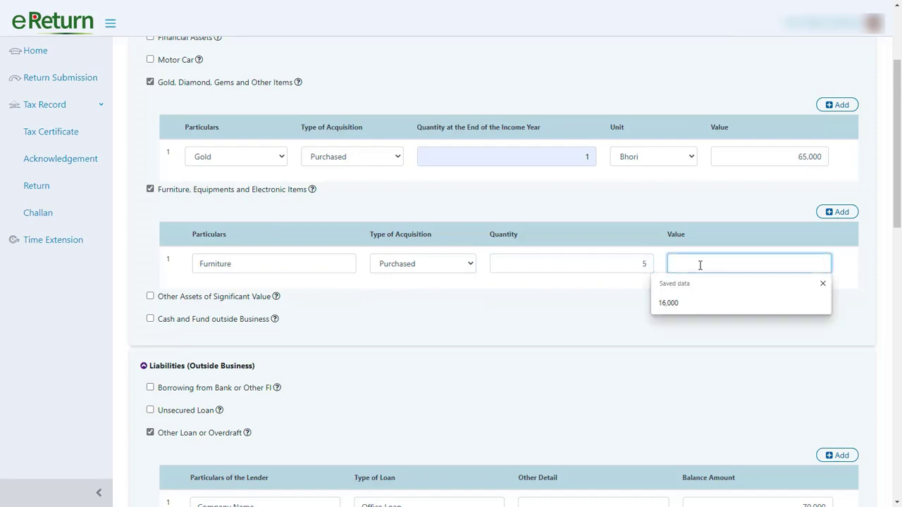
{"action": "type", "text": "2000"}
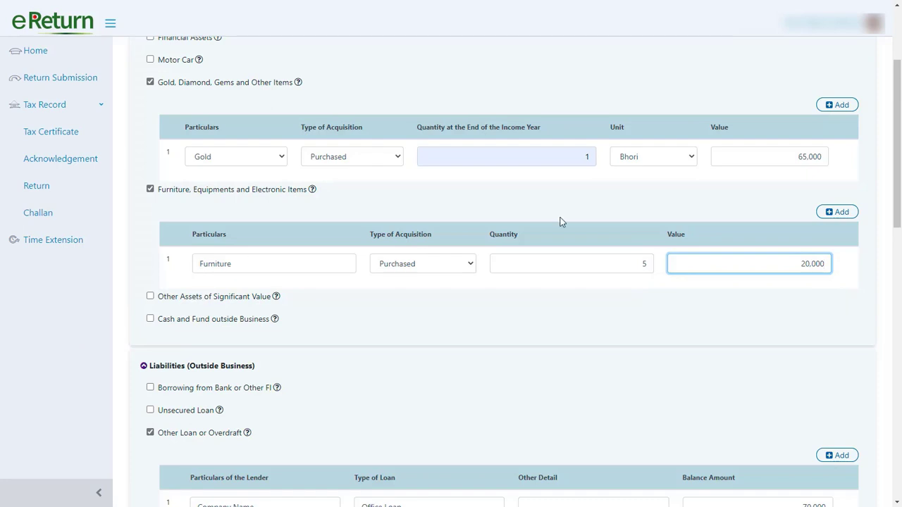
Add a "Mobile" row under Furniture, Equipments and Electronic Items with acquisition type Purchased
{"action": "left_click", "coordinate": [840, 213]}
{"action": "left_click", "coordinate": [276, 302]}
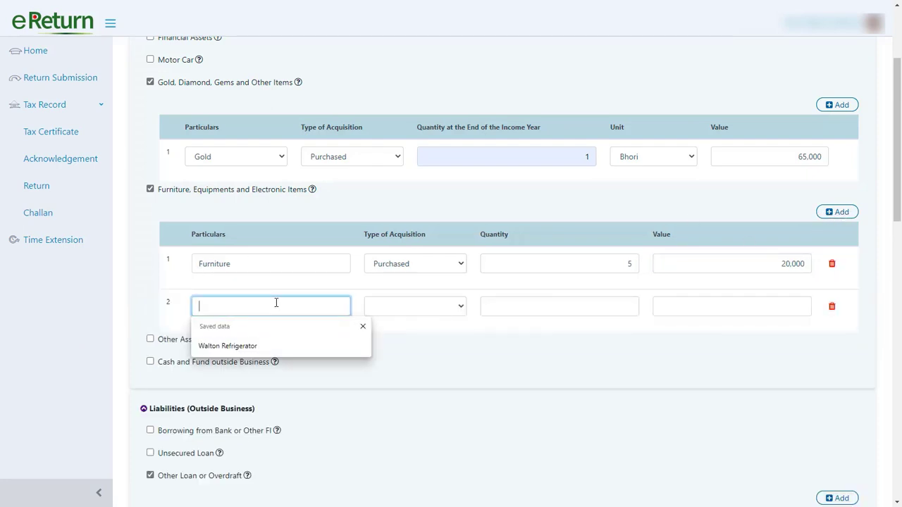
{"action": "type", "text": "Ele"}
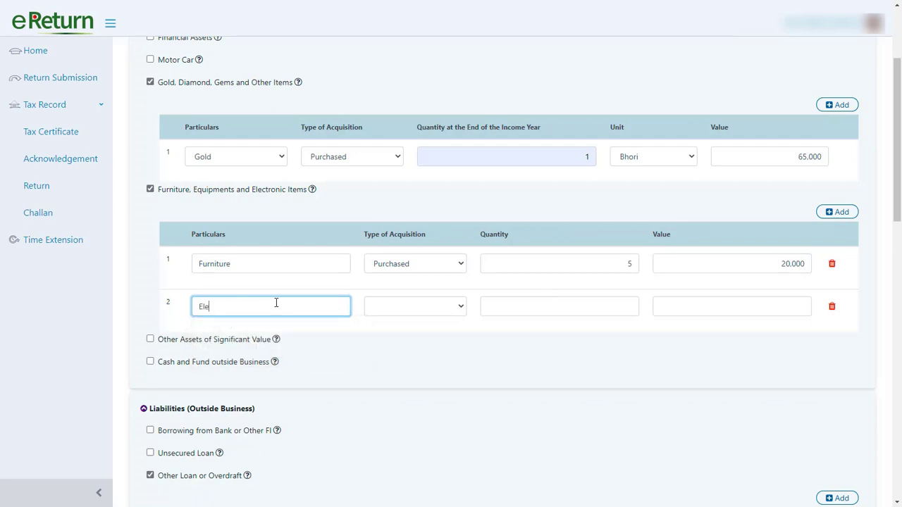
{"action": "key", "text": "BackSpace"}
{"action": "type", "text": "Mobil"}
{"action": "key", "text": "Tab"}
{"action": "key", "text": "p"}
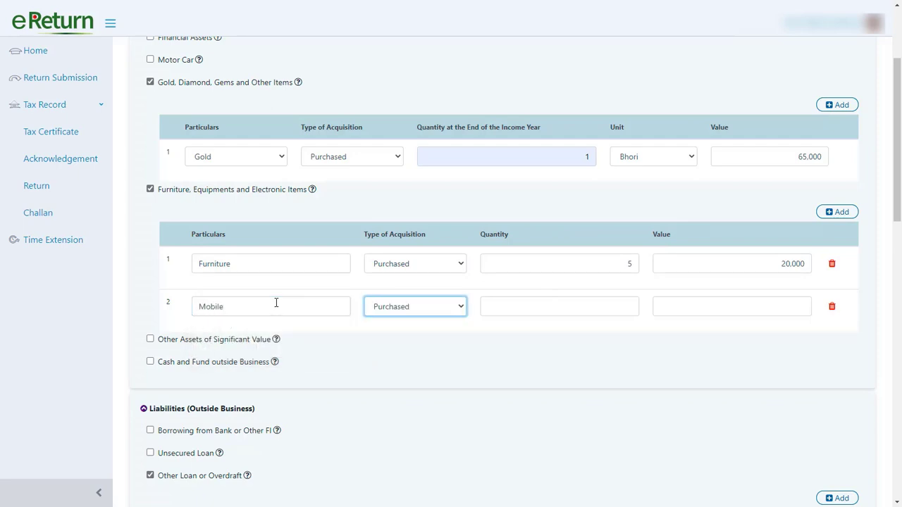
{"action": "left_click", "coordinate": [420, 306]}
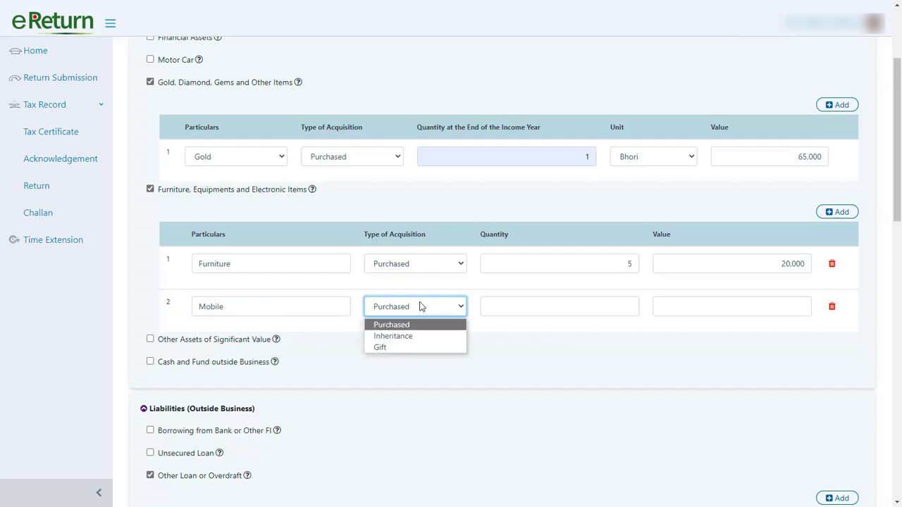
{"action": "left_click", "coordinate": [420, 306]}
Set the Mobile row's quantity to 1 and its value to 15,000
{"action": "left_click", "coordinate": [534, 306]}
{"action": "type", "text": "1"}
{"action": "left_click", "coordinate": [694, 306]}
{"action": "type", "text": "15000"}
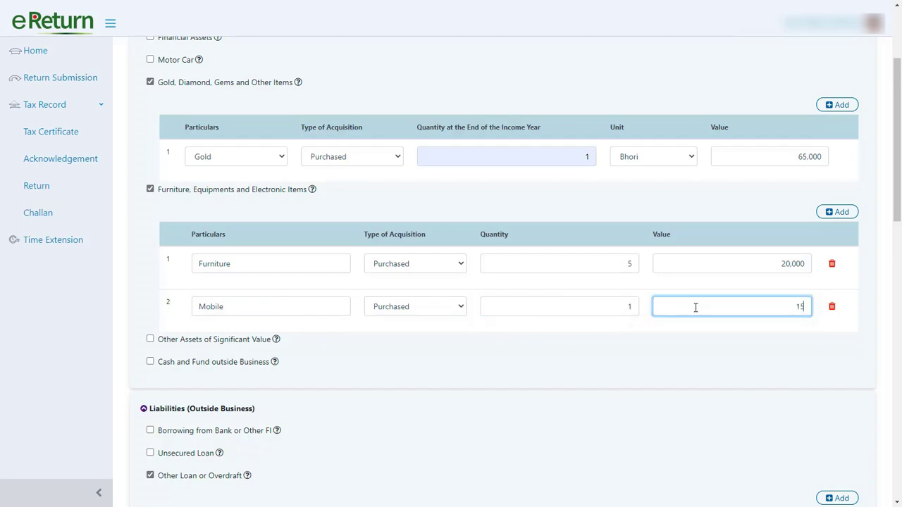
Set the Office Loan's balance amount to 50,000 under Other Loan or Overdraft
{"action": "scroll", "coordinate": [519, 326], "scroll_direction": "down", "scroll_amount": 3}
{"action": "scroll", "coordinate": [236, 191], "scroll_direction": "up", "scroll_amount": 2}
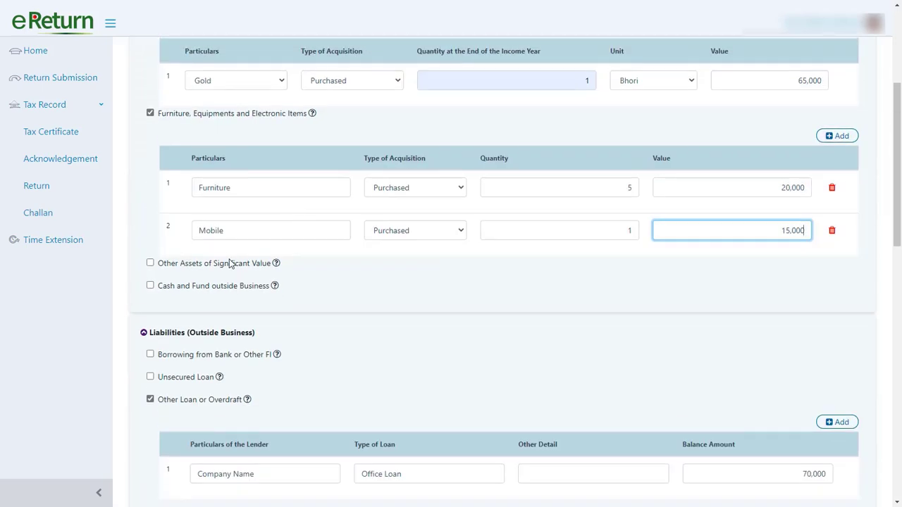
{"action": "scroll", "coordinate": [232, 261], "scroll_direction": "down", "scroll_amount": 3}
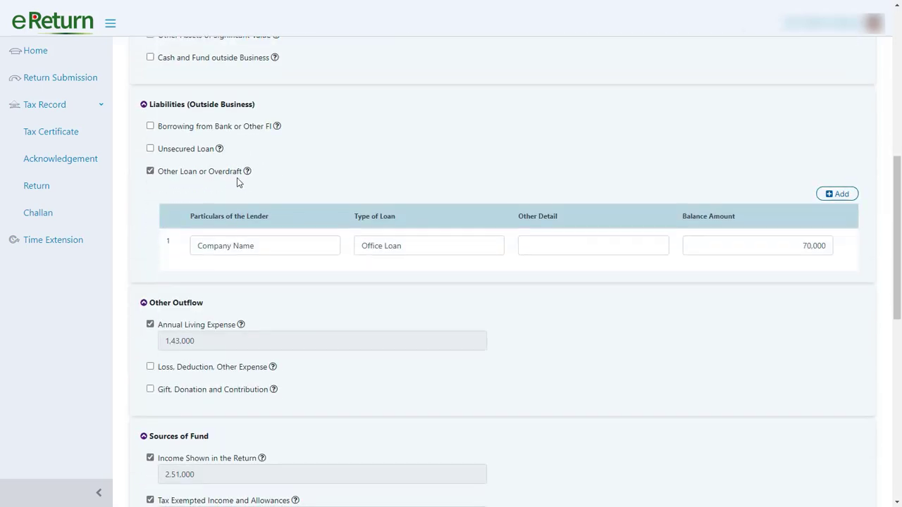
{"action": "double_click", "coordinate": [804, 246]}
{"action": "type", "text": "50000"}
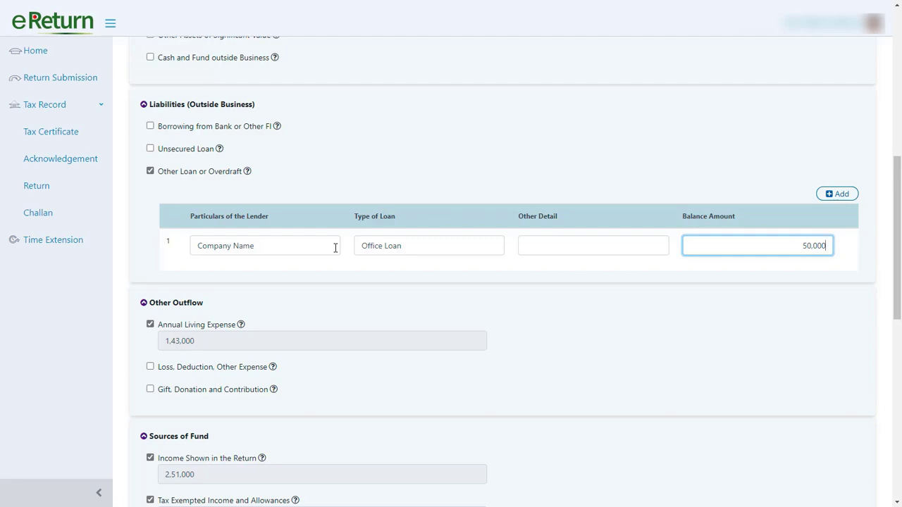
Include Gift, Donation and Contribution with a Gift row for receiver "Name" and an amount of 5,000
{"action": "left_click", "coordinate": [510, 215]}
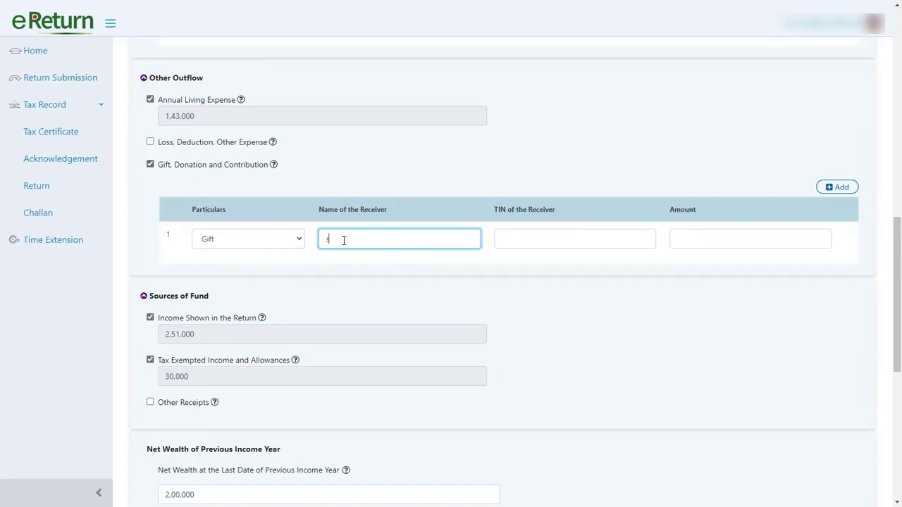
{"action": "key", "text": "BackSpace"}
{"action": "type", "text": "Name"}
{"action": "key", "text": "Tab"}
{"action": "key", "text": "Tab"}
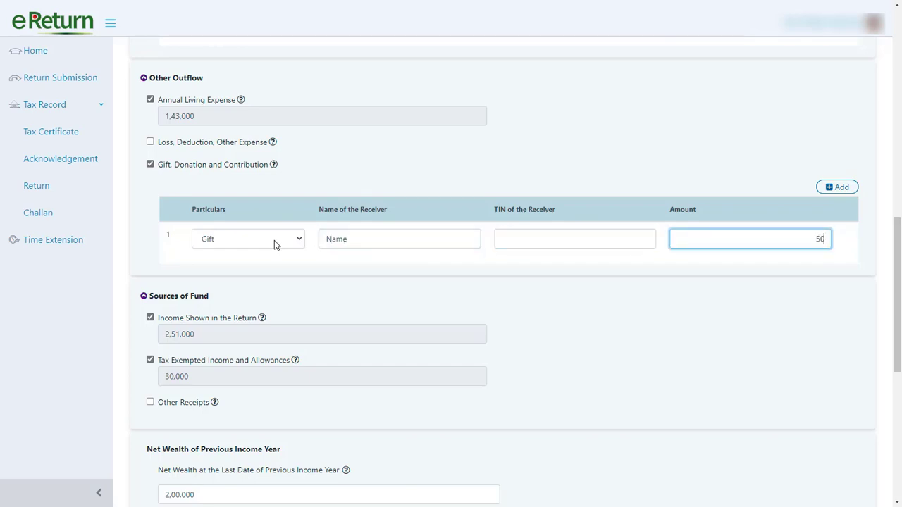
{"action": "type", "text": "5000"}
Save the assets and liabilities as a draft and check the source of fund and difference in the summary
{"action": "scroll", "coordinate": [244, 240], "scroll_direction": "down", "scroll_amount": 6}
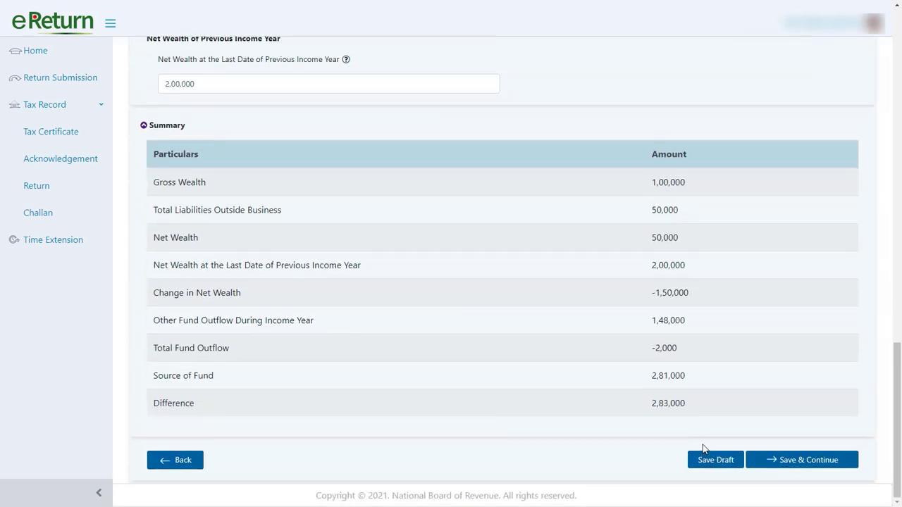
{"action": "left_click", "coordinate": [717, 461]}
{"action": "double_click", "coordinate": [652, 376]}
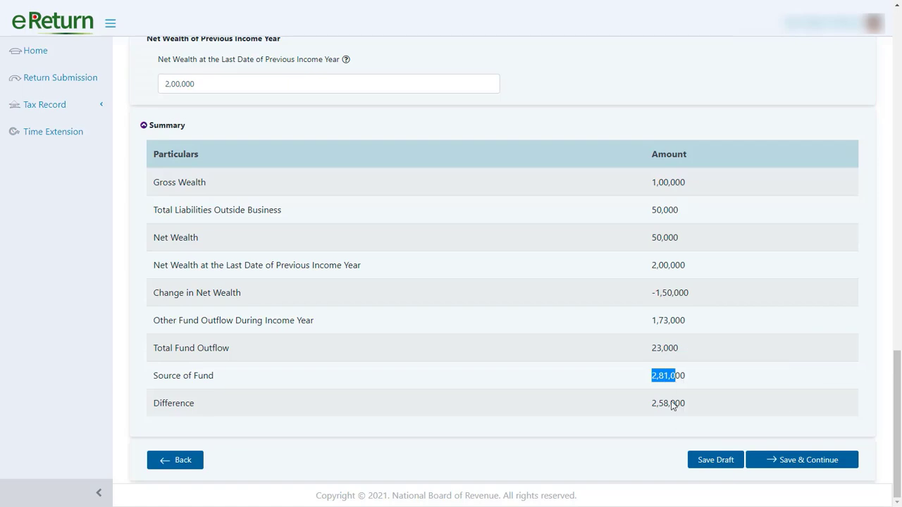
{"action": "double_click", "coordinate": [653, 404]}
{"action": "left_click", "coordinate": [699, 405]}
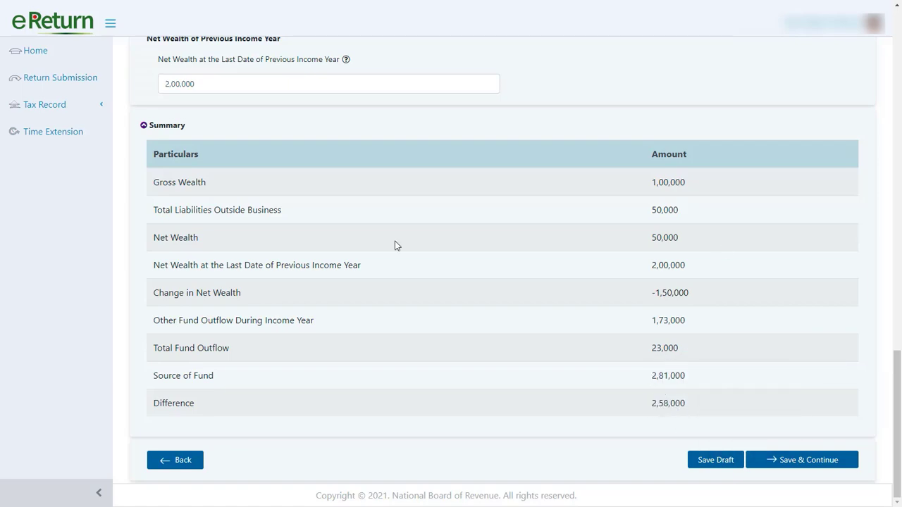
Set the food, clothing and essentials expense to 20,000 and the accommodation expense to 10,000, and save the expenditure as a draft
{"action": "scroll", "coordinate": [413, 242], "scroll_direction": "up", "scroll_amount": 15}
{"action": "left_click", "coordinate": [571, 63]}
{"action": "scroll", "coordinate": [397, 201], "scroll_direction": "down", "scroll_amount": 3}
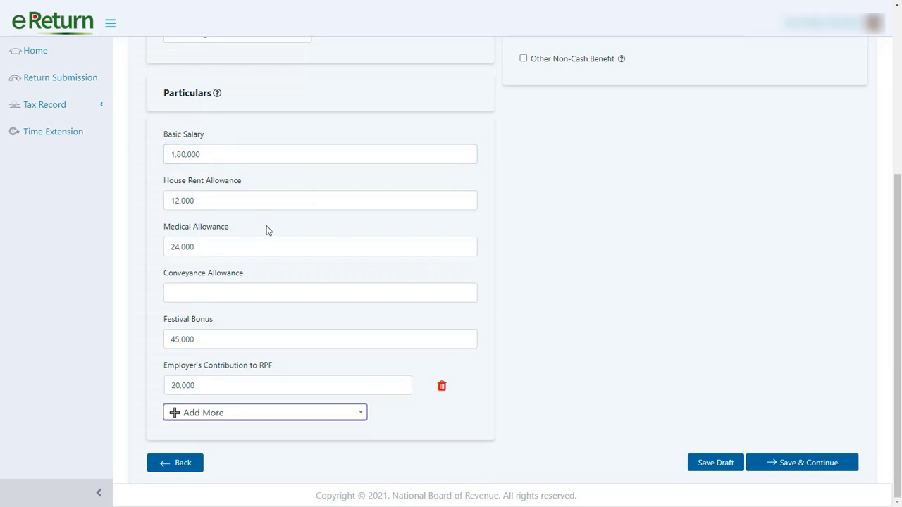
{"action": "scroll", "coordinate": [610, 341], "scroll_direction": "up", "scroll_amount": 4}
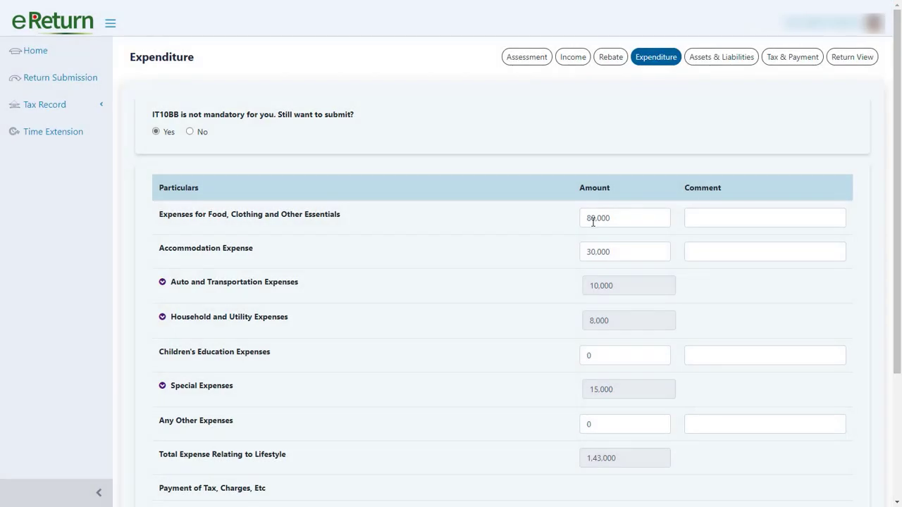
{"action": "left_click_drag", "start_coordinate": [589, 217], "coordinate": [584, 218]}
{"action": "type", "text": "2"}
{"action": "left_click_drag", "start_coordinate": [593, 251], "coordinate": [584, 252]}
{"action": "type", "text": "1"}
{"action": "scroll", "coordinate": [618, 280], "scroll_direction": "down", "scroll_amount": 3}
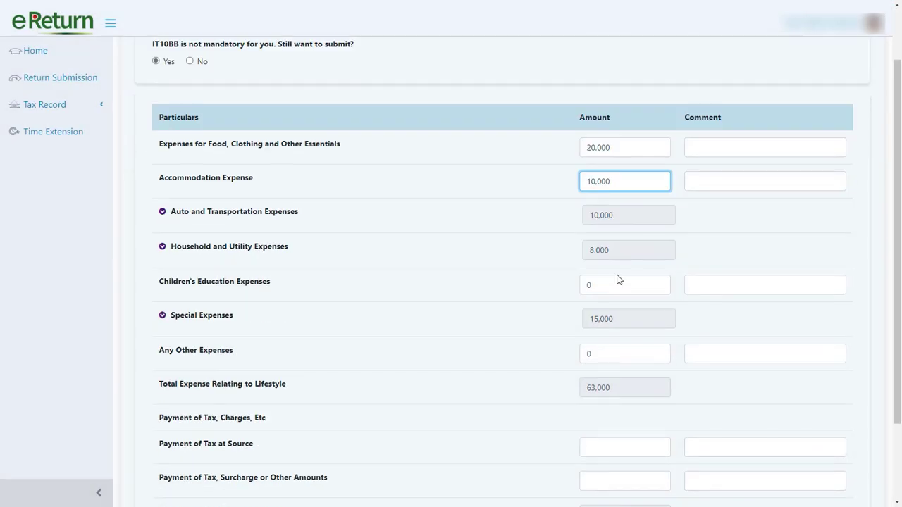
{"action": "left_click", "coordinate": [709, 452]}
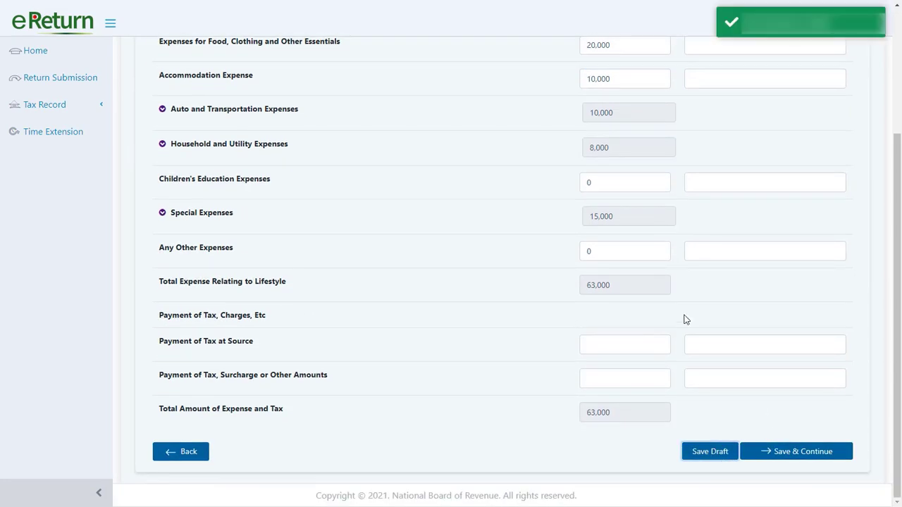
Return to Assets & Liabilities and set the gold row's unit to Tola and its value to 15,000
{"action": "scroll", "coordinate": [682, 318], "scroll_direction": "up", "scroll_amount": 3}
{"action": "left_click", "coordinate": [725, 56]}
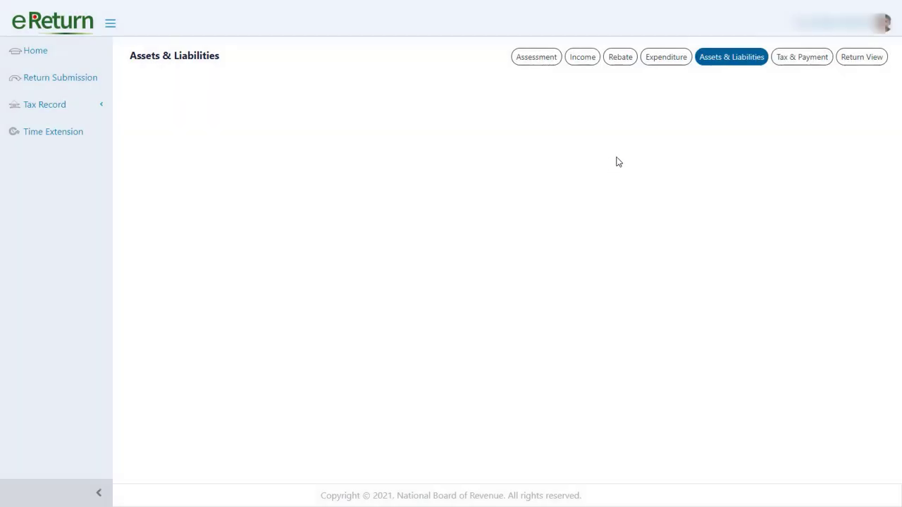
{"action": "scroll", "coordinate": [635, 115], "scroll_direction": "down", "scroll_amount": 1}
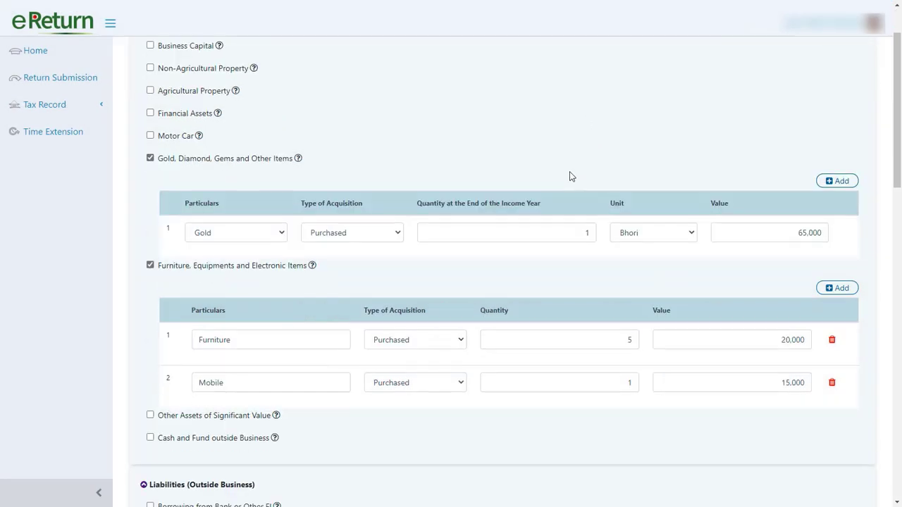
{"action": "left_click_drag", "start_coordinate": [804, 233], "coordinate": [647, 237]}
{"action": "left_click", "coordinate": [647, 237]}
{"action": "left_click", "coordinate": [644, 261]}
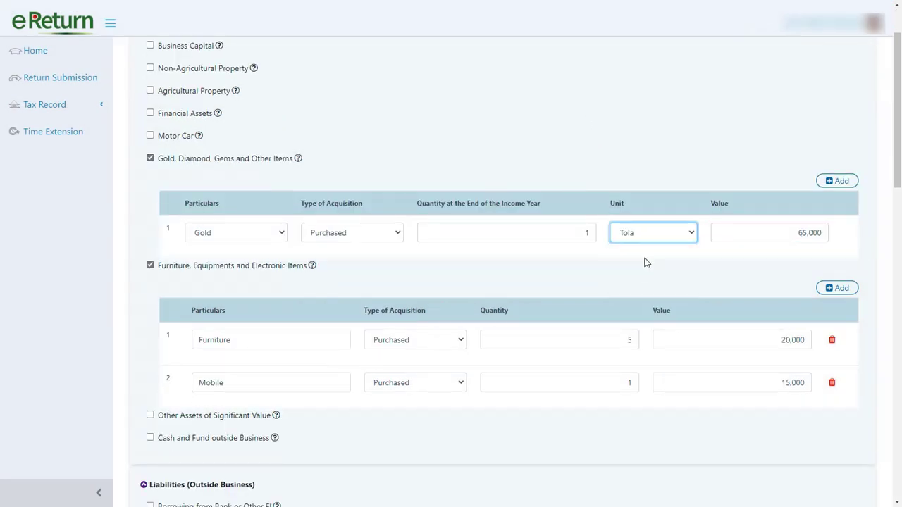
{"action": "left_click_drag", "start_coordinate": [808, 233], "coordinate": [799, 233]}
{"action": "type", "text": "1"}
{"action": "scroll", "coordinate": [787, 266], "scroll_direction": "down", "scroll_amount": 1}
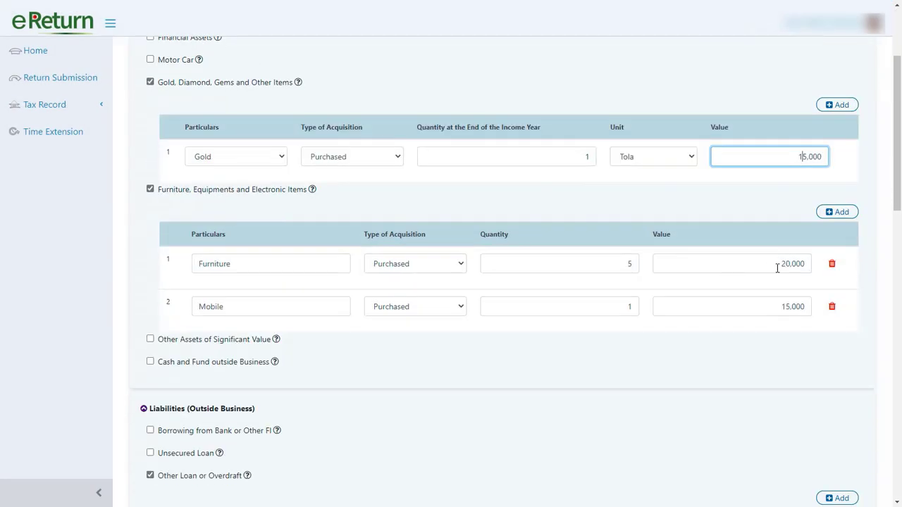
Set the values of the Furniture and Mobile rows to 5,000 each
{"action": "left_click", "coordinate": [782, 262]}
{"action": "left_click_drag", "start_coordinate": [790, 264], "coordinate": [781, 264]}
{"action": "type", "text": "5"}
{"action": "left_click", "coordinate": [779, 306]}
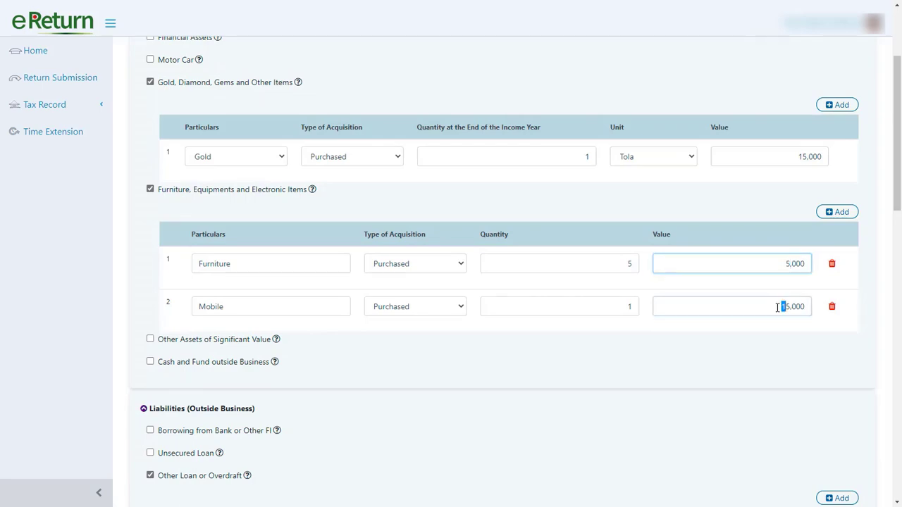
{"action": "left_click_drag", "start_coordinate": [786, 307], "coordinate": [801, 321]}
{"action": "key", "text": "BackSpace"}
Set the Office Loan's balance amount to 10,000 and check the net wealth in the summary
{"action": "scroll", "coordinate": [738, 319], "scroll_direction": "down", "scroll_amount": 3}
{"action": "left_click", "coordinate": [805, 320]}
{"action": "type", "text": "10,000"}
{"action": "scroll", "coordinate": [709, 329], "scroll_direction": "up", "scroll_amount": 5}
{"action": "scroll", "coordinate": [709, 329], "scroll_direction": "down", "scroll_amount": 15}
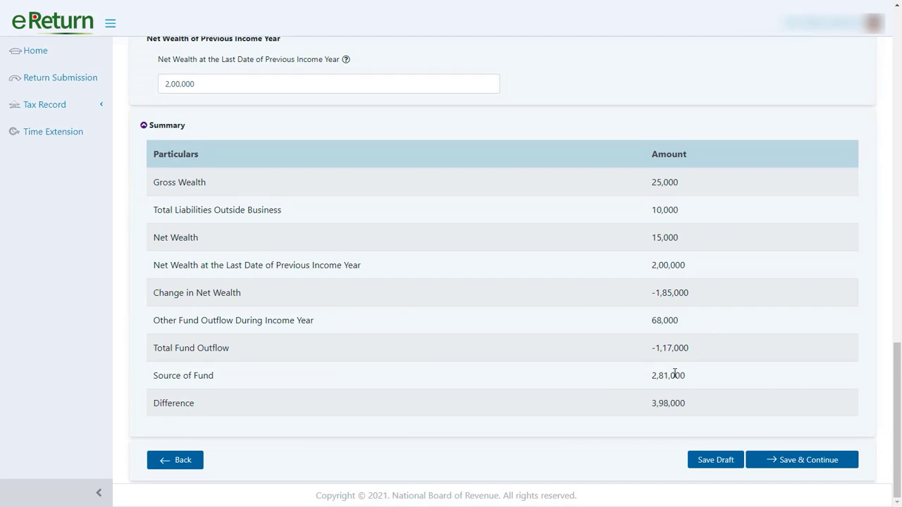
{"action": "left_click_drag", "start_coordinate": [649, 238], "coordinate": [686, 240]}
{"action": "left_click", "coordinate": [664, 239]}
{"action": "scroll", "coordinate": [664, 240], "scroll_direction": "up", "scroll_amount": 12}
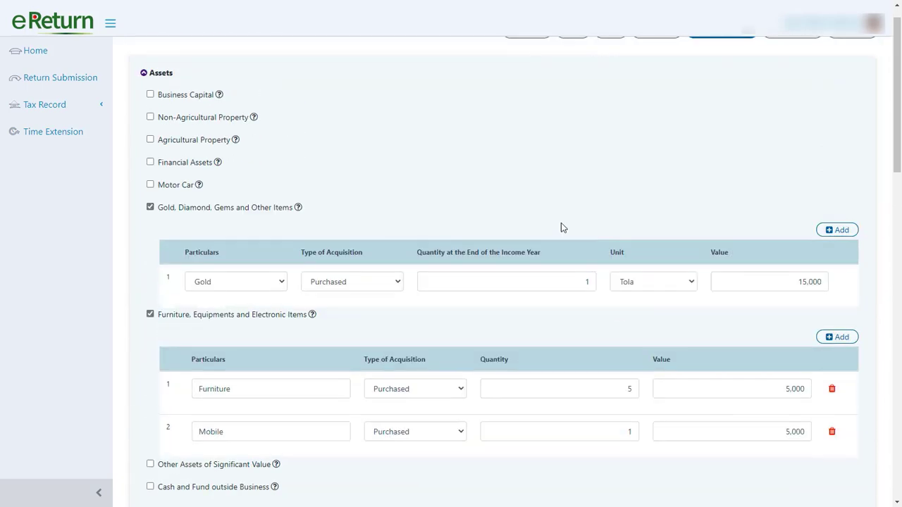
Set the gold row's value to 1,15,000, its unit to Bhori and its year-end quantity to 2
{"action": "left_click", "coordinate": [799, 282]}
{"action": "type", "text": "1"}
{"action": "scroll", "coordinate": [702, 342], "scroll_direction": "down", "scroll_amount": 12}
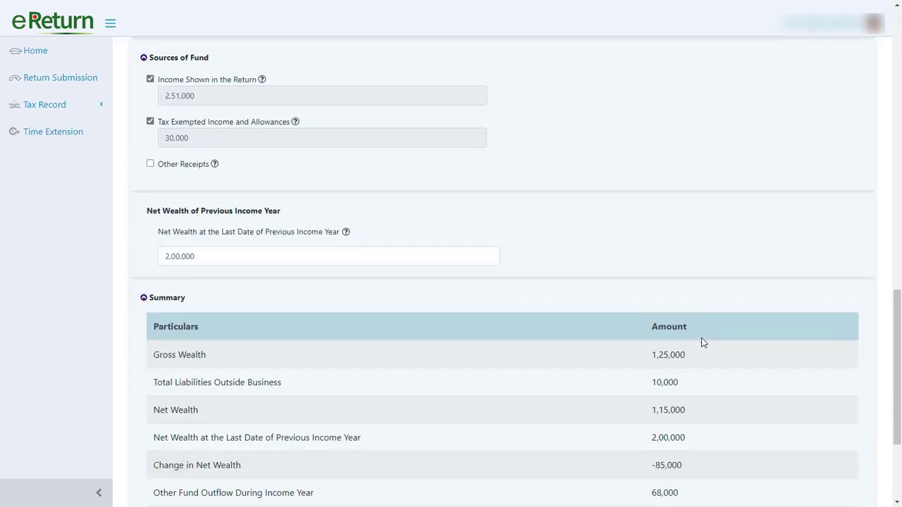
{"action": "scroll", "coordinate": [717, 316], "scroll_direction": "up", "scroll_amount": 11}
{"action": "left_click", "coordinate": [671, 209]}
{"action": "left_click", "coordinate": [638, 234]}
{"action": "left_click", "coordinate": [585, 205]}
{"action": "key", "text": "BackSpace"}
{"action": "type", "text": "2"}
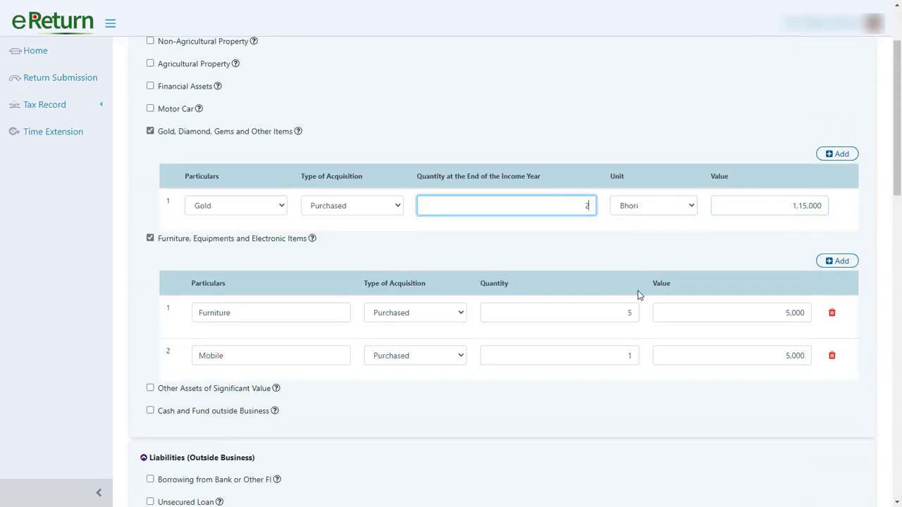
Raise the values of the Furniture and Mobile rows to 35,000 each and check the summary
{"action": "left_click", "coordinate": [782, 310]}
{"action": "type", "text": "3"}
{"action": "left_click", "coordinate": [784, 355]}
{"action": "scroll", "coordinate": [757, 344], "scroll_direction": "down", "scroll_amount": 12}
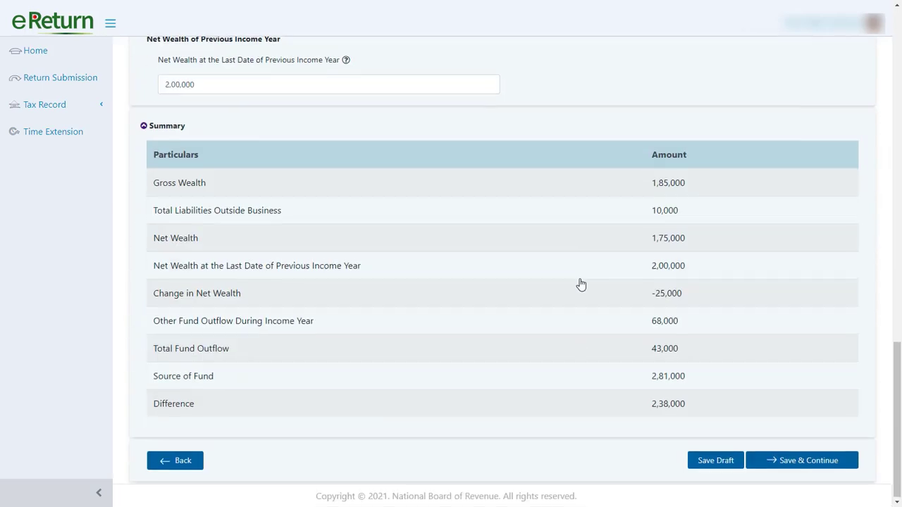
{"action": "scroll", "coordinate": [681, 326], "scroll_direction": "up", "scroll_amount": 12}
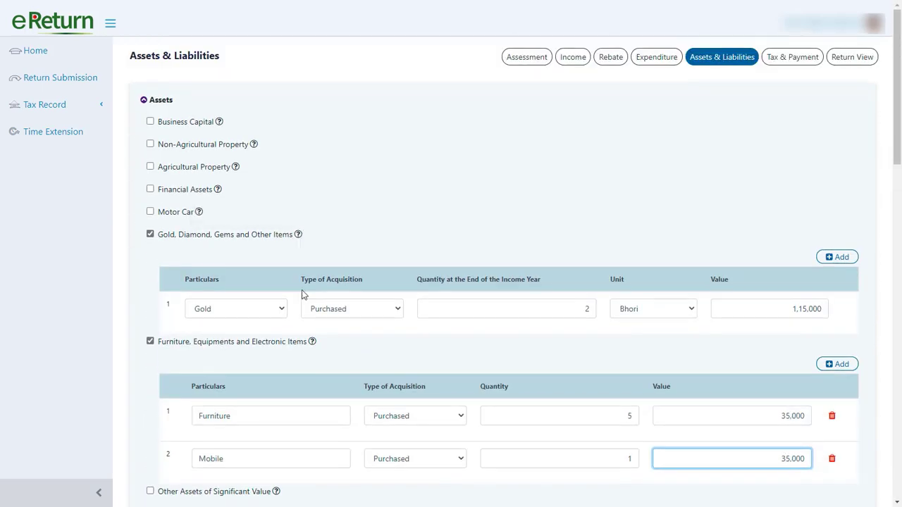
Add a third furniture and electronics row named "Regrigerator" with acquisition type Purchased
{"action": "scroll", "coordinate": [268, 242], "scroll_direction": "down", "scroll_amount": 1}
{"action": "left_click", "coordinate": [268, 241]}
{"action": "left_click", "coordinate": [821, 312]}
{"action": "left_click", "coordinate": [837, 286]}
{"action": "scroll", "coordinate": [371, 361], "scroll_direction": "down", "scroll_amount": 1}
{"action": "left_click", "coordinate": [300, 347]}
{"action": "type", "text": "Regrigerator"}
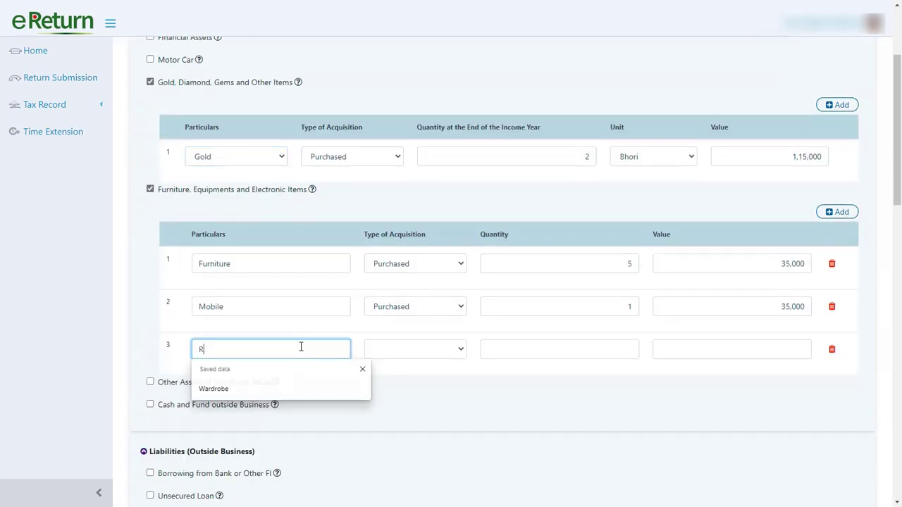
{"action": "left_click", "coordinate": [406, 349]}
{"action": "left_click", "coordinate": [407, 369]}
Set the Regrigerator row's quantity to 1 and its value to 35
{"action": "left_click", "coordinate": [537, 348]}
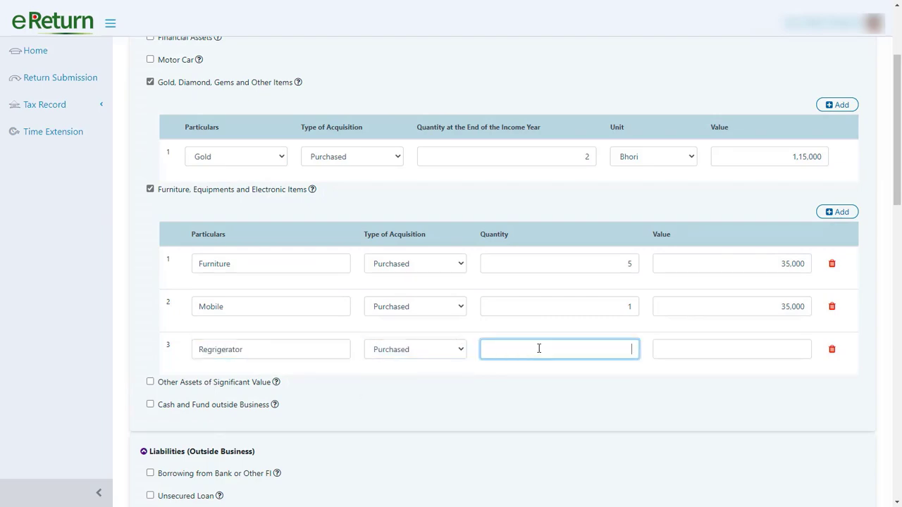
{"action": "type", "text": "1"}
{"action": "left_click", "coordinate": [743, 350]}
{"action": "type", "text": "35"}
Compare the source of fund, total fund outflow and difference in the summary
{"action": "scroll", "coordinate": [824, 410], "scroll_direction": "down", "scroll_amount": 15}
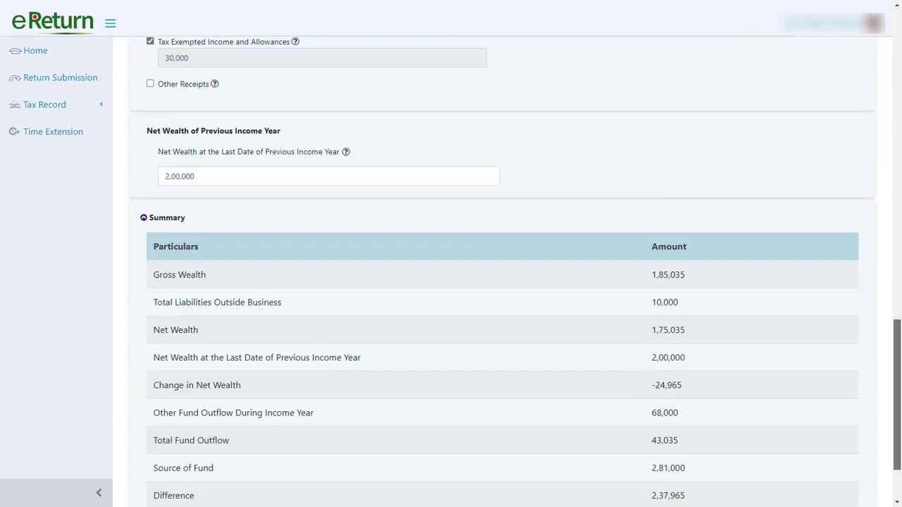
{"action": "left_click", "coordinate": [640, 401]}
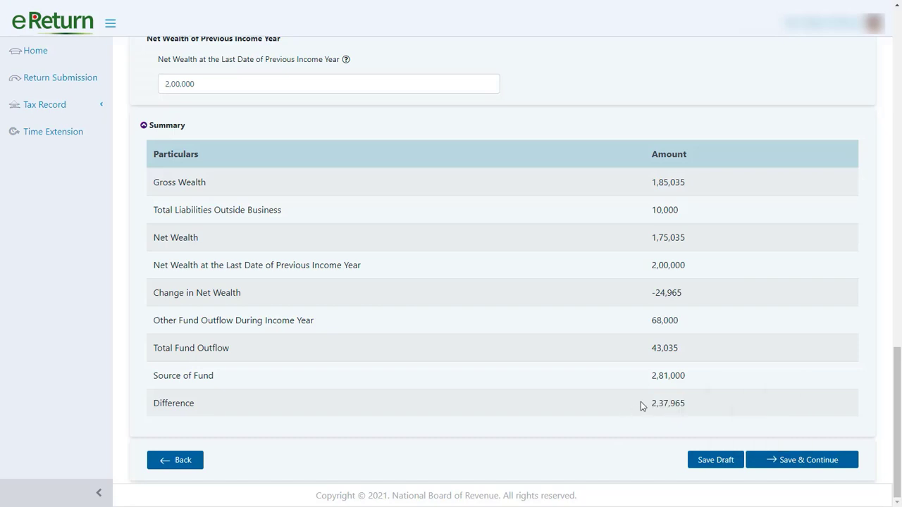
{"action": "left_click_drag", "start_coordinate": [651, 375], "coordinate": [698, 383]}
{"action": "left_click_drag", "start_coordinate": [648, 355], "coordinate": [672, 346]}
{"action": "left_click", "coordinate": [672, 346]}
{"action": "scroll", "coordinate": [626, 323], "scroll_direction": "up", "scroll_amount": 4}
{"action": "scroll", "coordinate": [636, 330], "scroll_direction": "down", "scroll_amount": 4}
{"action": "scroll", "coordinate": [575, 391], "scroll_direction": "up", "scroll_amount": 10}
{"action": "scroll", "coordinate": [602, 359], "scroll_direction": "up", "scroll_amount": 4}
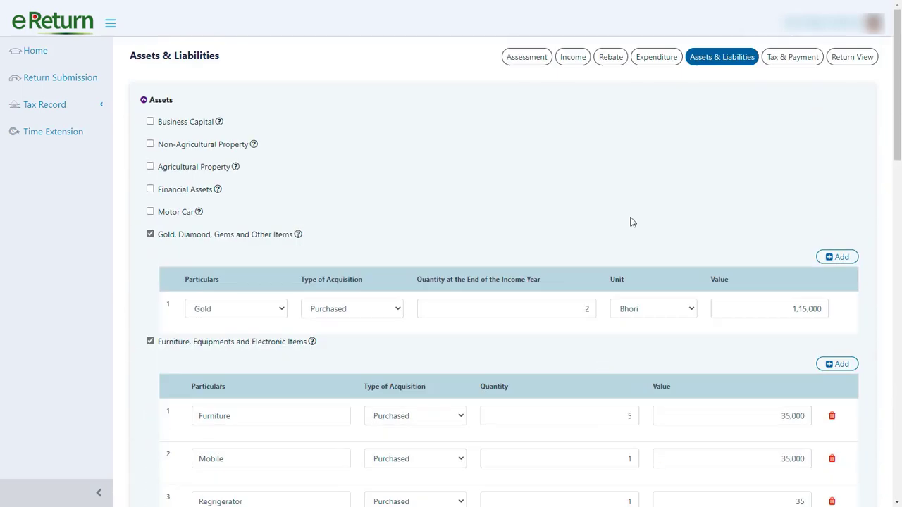
Set the Office Loan's balance amount to 1,00,000 and check the effect on the summary
{"action": "scroll", "coordinate": [669, 181], "scroll_direction": "down", "scroll_amount": 6}
{"action": "left_click", "coordinate": [807, 288]}
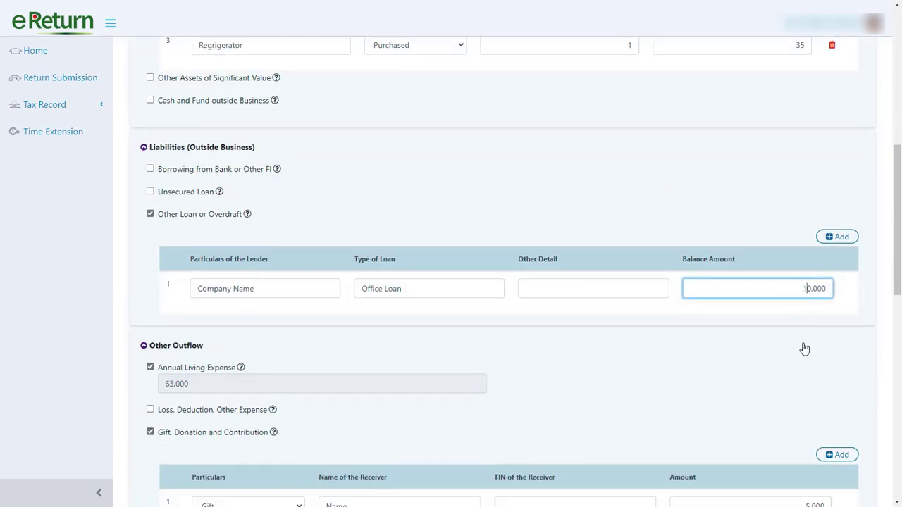
{"action": "type", "text": "0"}
{"action": "scroll", "coordinate": [743, 333], "scroll_direction": "down", "scroll_amount": 10}
{"action": "scroll", "coordinate": [706, 316], "scroll_direction": "up", "scroll_amount": 11}
{"action": "scroll", "coordinate": [775, 322], "scroll_direction": "down", "scroll_amount": 2}
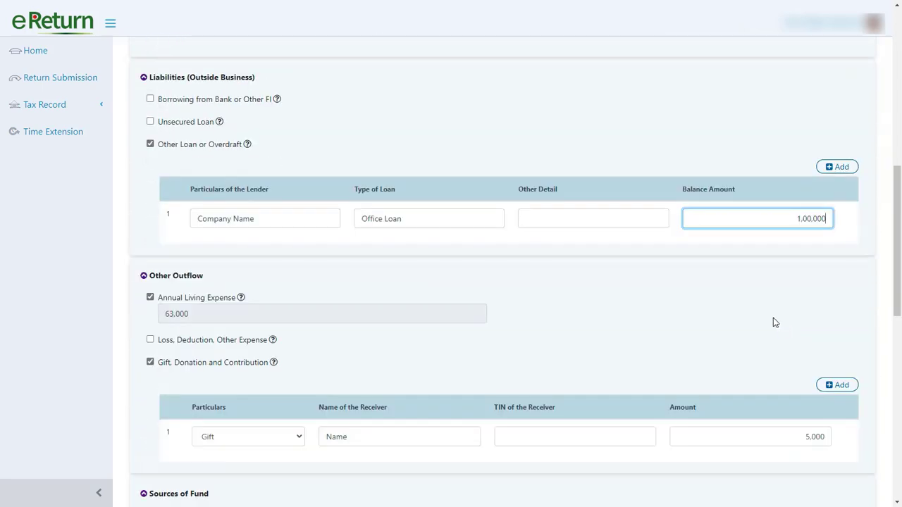
Enable Loss, Deduction, Other Expense under Other Outflow and enter "Mobile Lost" with an amount of 35,000
{"action": "scroll", "coordinate": [771, 296], "scroll_direction": "down", "scroll_amount": 3}
{"action": "scroll", "coordinate": [423, 317], "scroll_direction": "up", "scroll_amount": 3}
{"action": "left_click", "coordinate": [150, 340]}
{"action": "scroll", "coordinate": [353, 264], "scroll_direction": "down", "scroll_amount": 2}
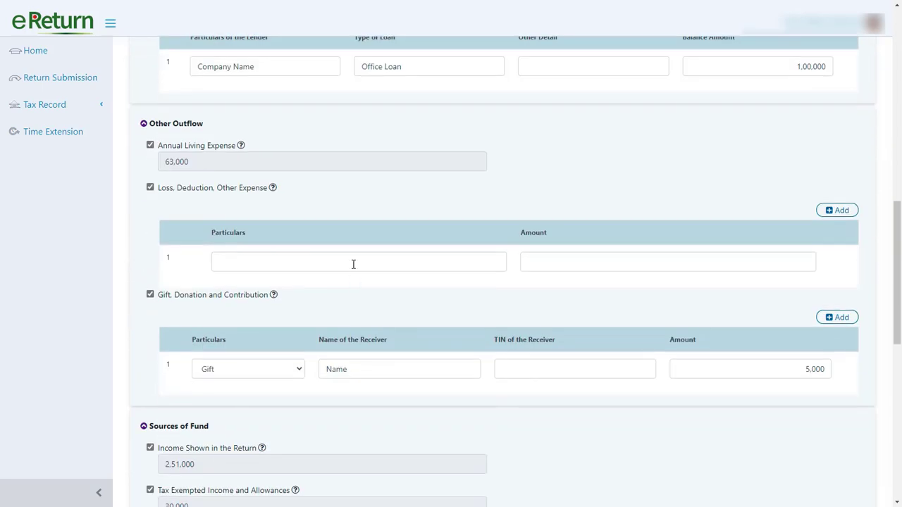
{"action": "left_click", "coordinate": [352, 264]}
{"action": "left_click", "coordinate": [243, 310]}
{"action": "left_click", "coordinate": [629, 261]}
{"action": "type", "text": "3"}
{"action": "scroll", "coordinate": [599, 293], "scroll_direction": "down", "scroll_amount": 5}
{"action": "scroll", "coordinate": [599, 293], "scroll_direction": "up", "scroll_amount": 5}
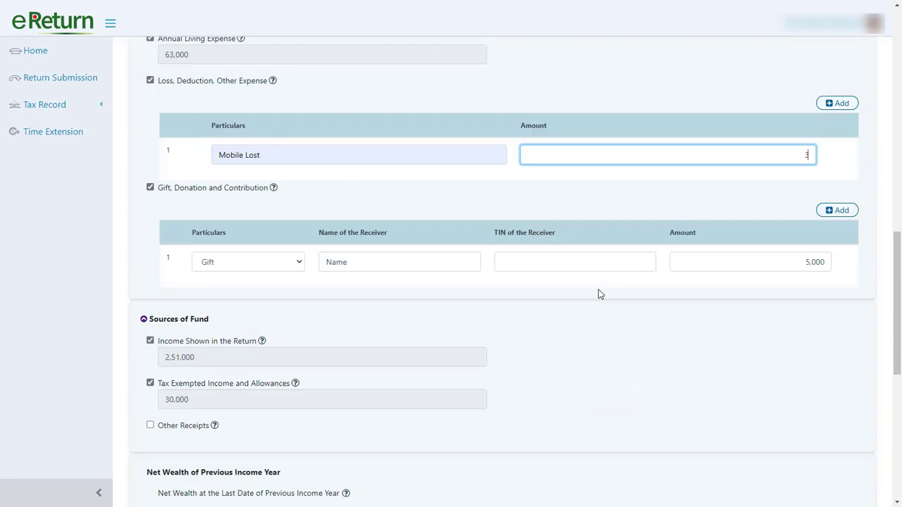
{"action": "type", "text": "5000"}
{"action": "scroll", "coordinate": [610, 250], "scroll_direction": "down", "scroll_amount": 6}
{"action": "scroll", "coordinate": [613, 266], "scroll_direction": "up", "scroll_amount": 8}
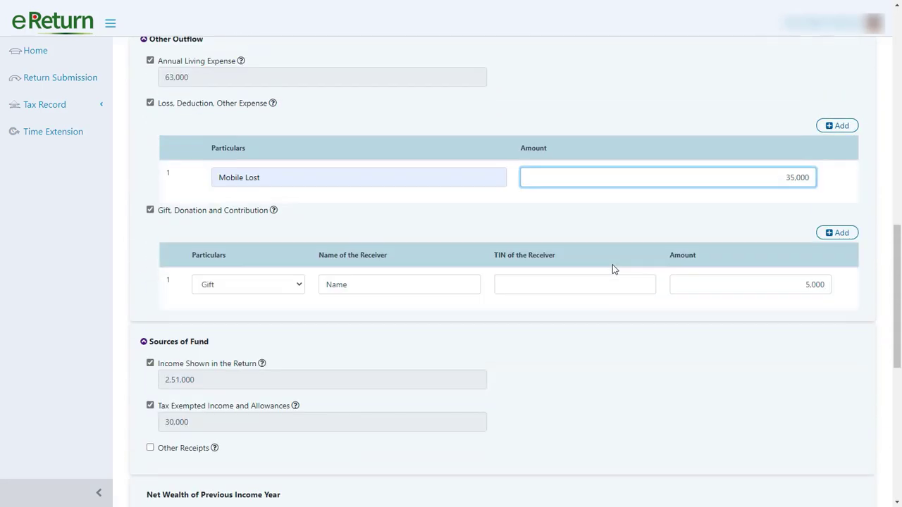
Add a second loss row named "Furniture" with an amount of 55,000 and check the effect on the summary
{"action": "left_click", "coordinate": [837, 203]}
{"action": "left_click", "coordinate": [335, 297]}
{"action": "type", "text": "Furniture"}
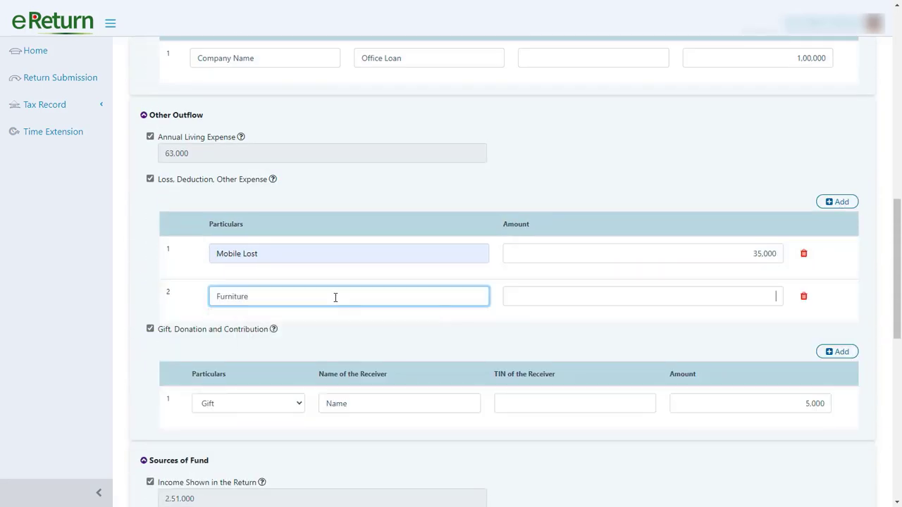
{"action": "key", "text": "Tab"}
{"action": "type", "text": "55000"}
{"action": "scroll", "coordinate": [432, 332], "scroll_direction": "down", "scroll_amount": 8}
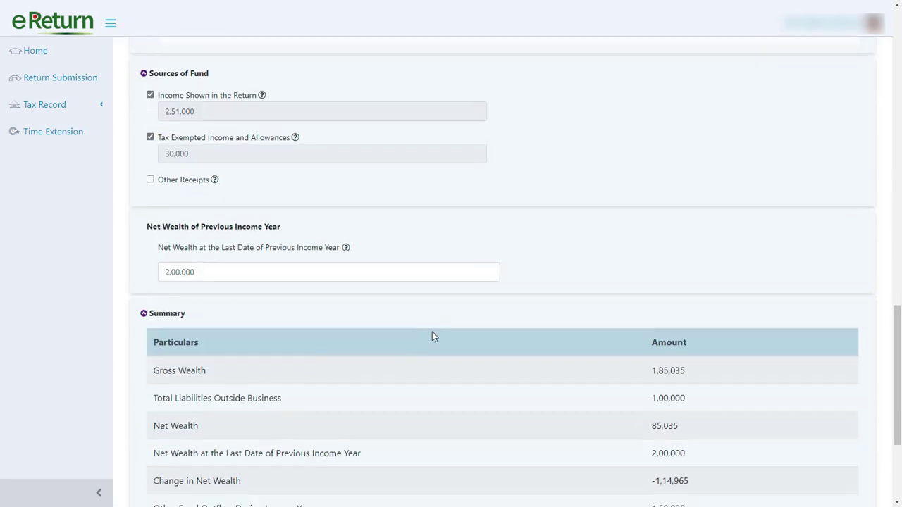
{"action": "scroll", "coordinate": [620, 374], "scroll_direction": "up", "scroll_amount": 11}
{"action": "scroll", "coordinate": [620, 374], "scroll_direction": "up", "scroll_amount": 10}
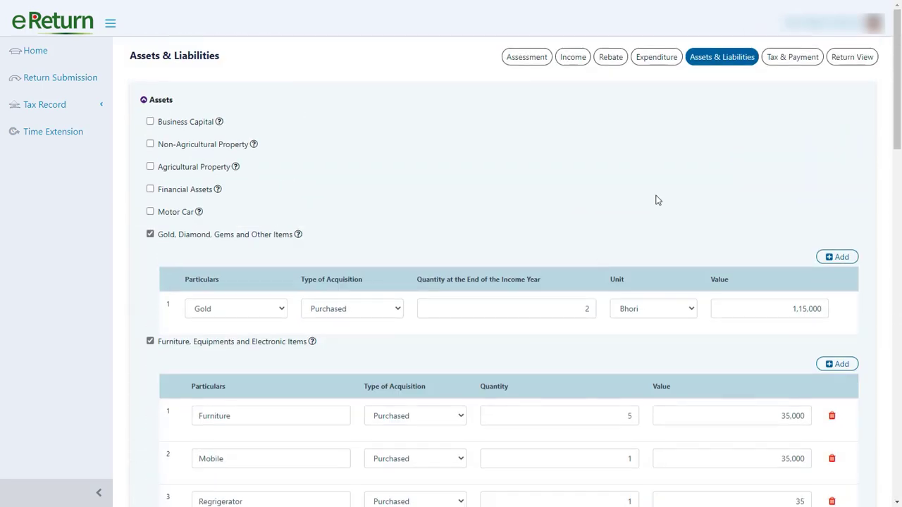
{"action": "scroll", "coordinate": [654, 199], "scroll_direction": "down", "scroll_amount": 20}
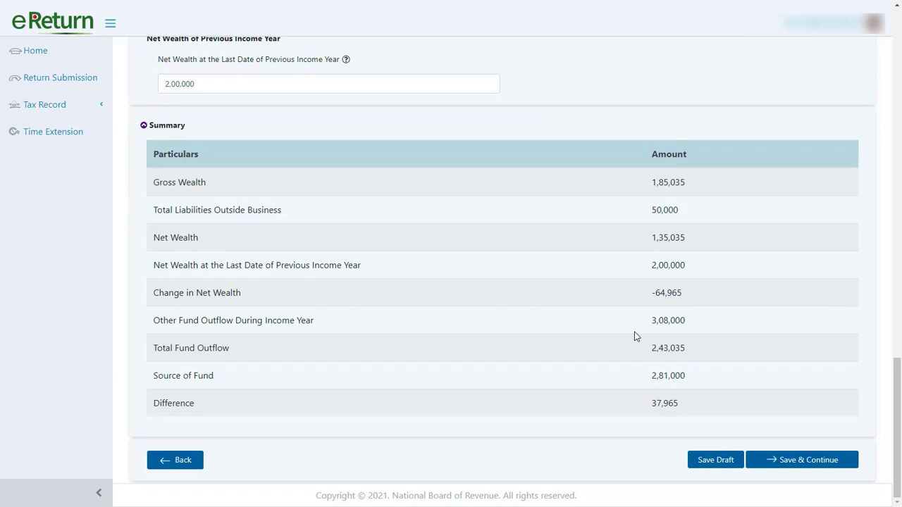
Try Furniture loss amounts of 35,000 and 75,000, checking the fund difference in the summary for each
{"action": "scroll", "coordinate": [634, 337], "scroll_direction": "up", "scroll_amount": 7}
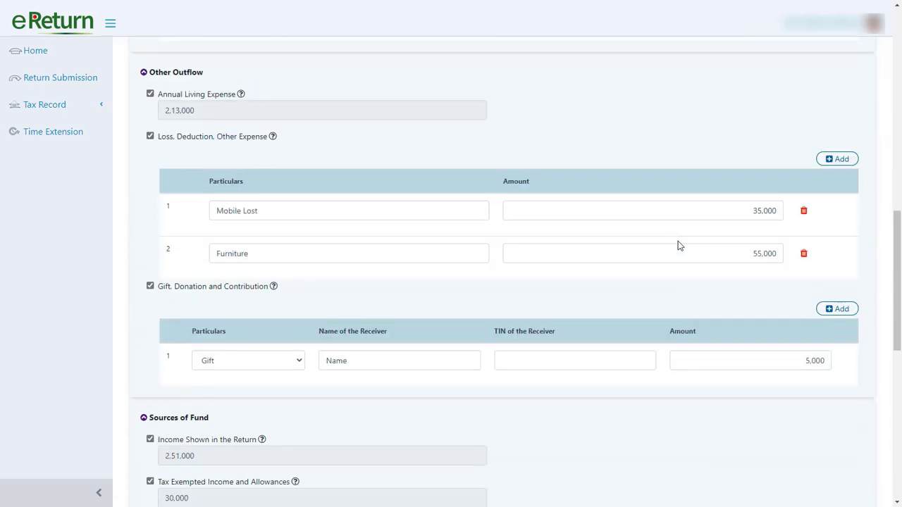
{"action": "left_click", "coordinate": [758, 253]}
{"action": "key", "text": "BackSpace"}
{"action": "type", "text": "3"}
{"action": "scroll", "coordinate": [745, 295], "scroll_direction": "down", "scroll_amount": 10}
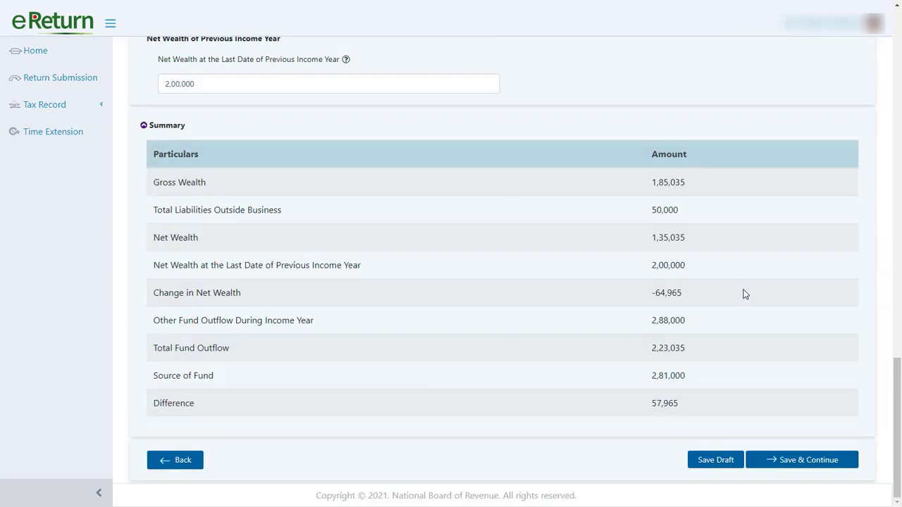
{"action": "scroll", "coordinate": [743, 293], "scroll_direction": "up", "scroll_amount": 10}
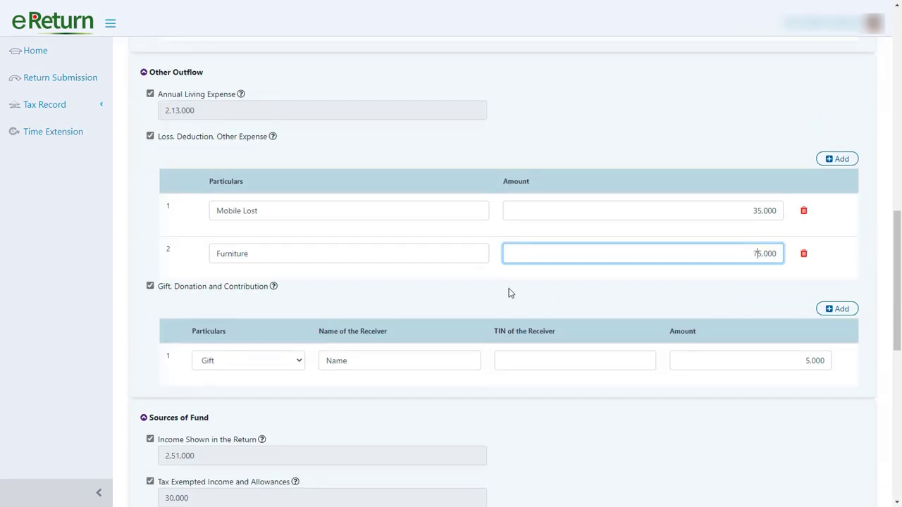
{"action": "scroll", "coordinate": [511, 292], "scroll_direction": "down", "scroll_amount": 10}
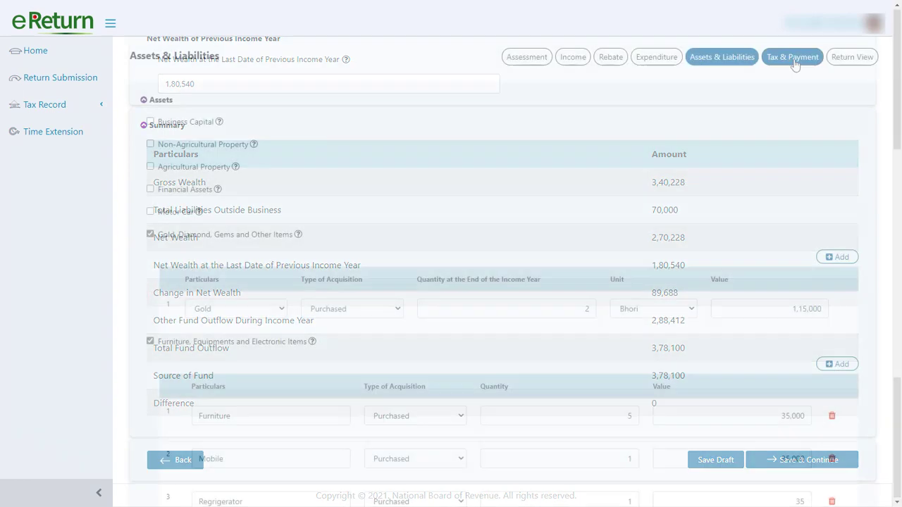
Open the Tax & Payment section and examine the salaries, total income and tax exempted income
{"action": "left_click", "coordinate": [790, 59]}
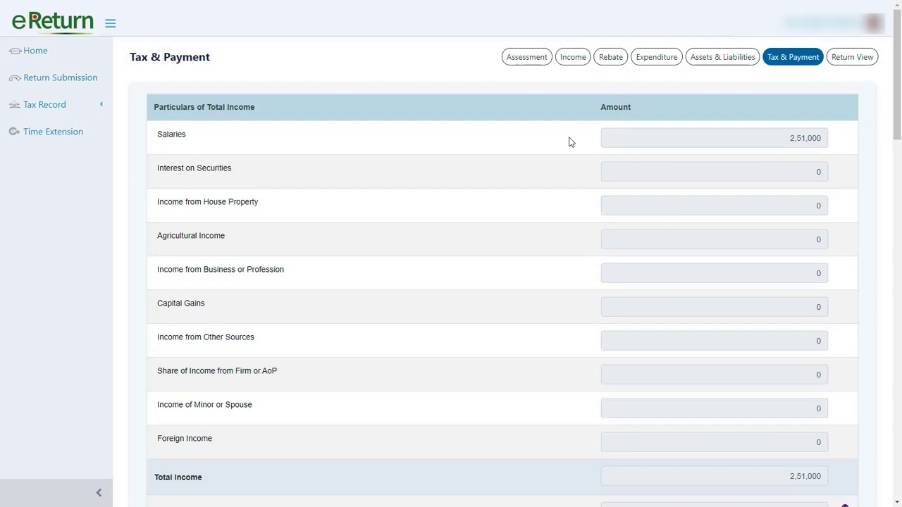
{"action": "left_click_drag", "start_coordinate": [571, 141], "coordinate": [823, 133]}
{"action": "double_click", "coordinate": [810, 141]}
{"action": "left_click", "coordinate": [786, 142]}
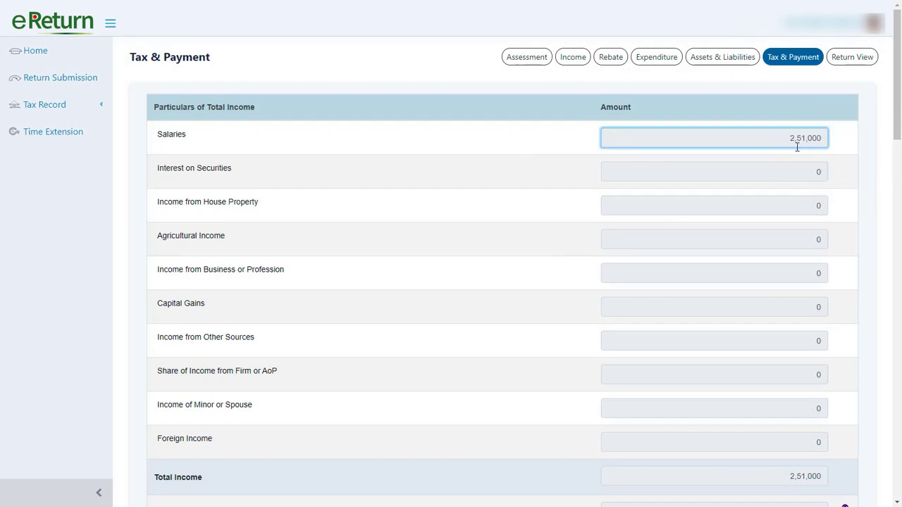
{"action": "scroll", "coordinate": [794, 143], "scroll_direction": "down", "scroll_amount": 2}
{"action": "double_click", "coordinate": [801, 360]}
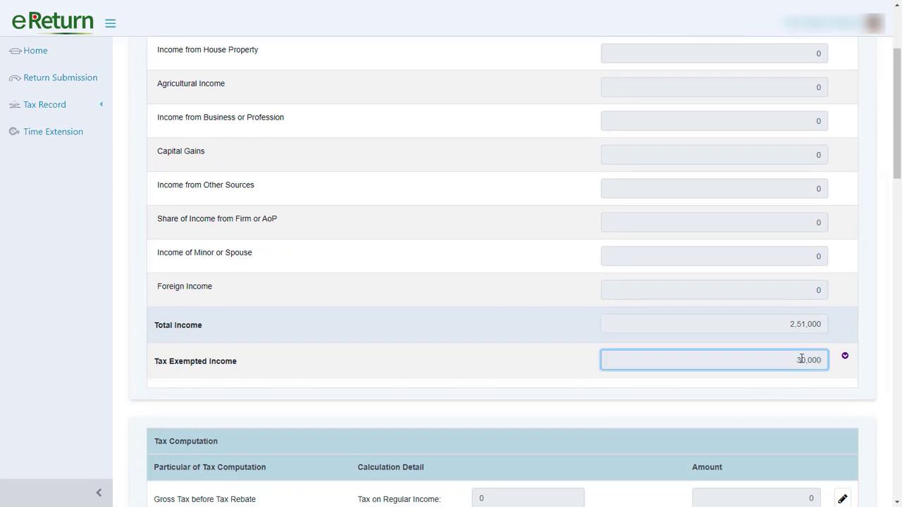
{"action": "left_click", "coordinate": [509, 322]}
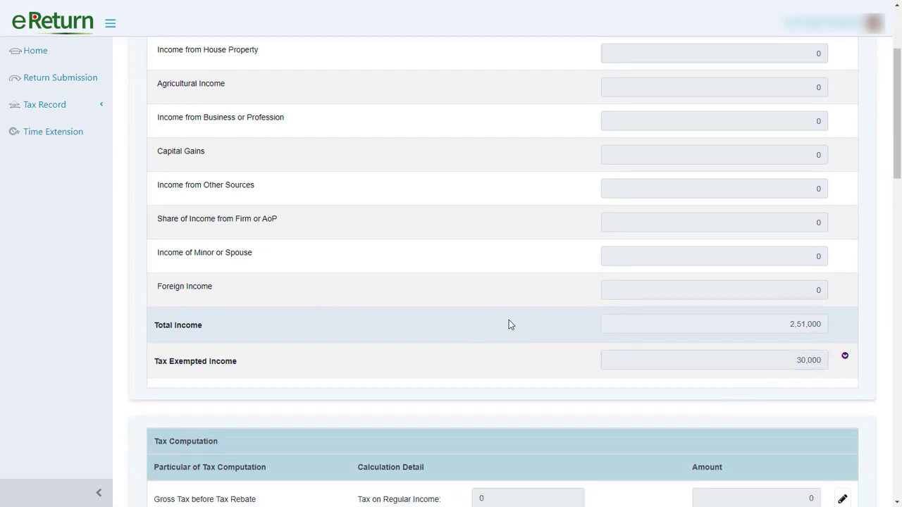
Examine the tax rebate, minimum tax and total amount payable in the computation, plus the final payable amounts
{"action": "scroll", "coordinate": [594, 360], "scroll_direction": "down", "scroll_amount": 3}
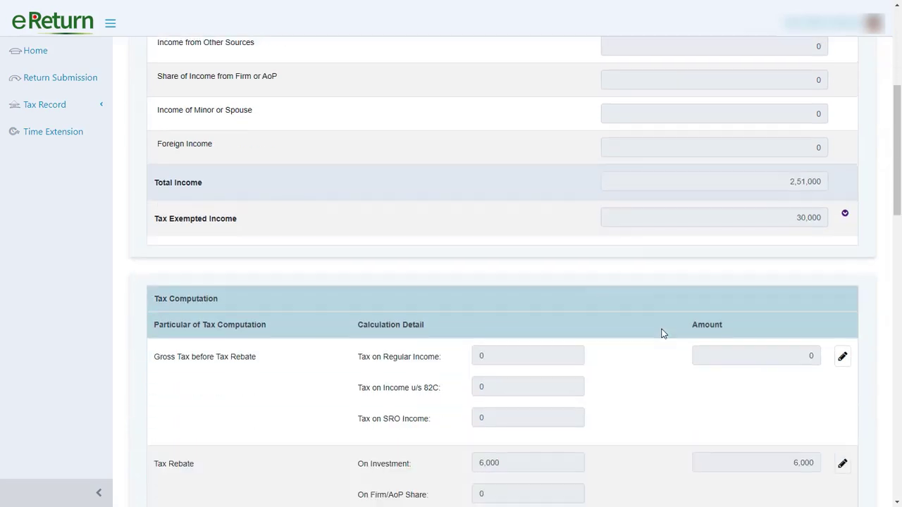
{"action": "scroll", "coordinate": [665, 332], "scroll_direction": "down", "scroll_amount": 2}
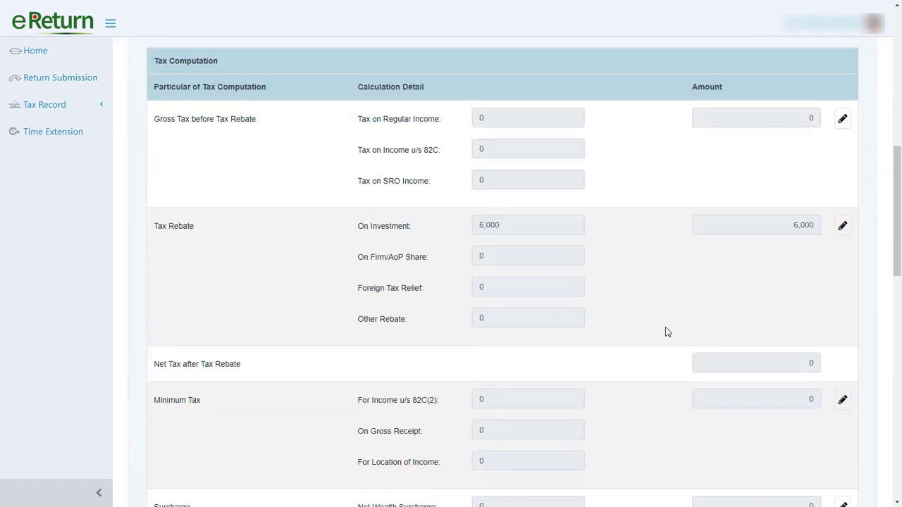
{"action": "left_click_drag", "start_coordinate": [158, 225], "coordinate": [702, 239]}
{"action": "left_click", "coordinate": [754, 241]}
{"action": "scroll", "coordinate": [754, 225], "scroll_direction": "down", "scroll_amount": 2}
{"action": "left_click_drag", "start_coordinate": [156, 248], "coordinate": [714, 308]}
{"action": "left_click", "coordinate": [808, 248]}
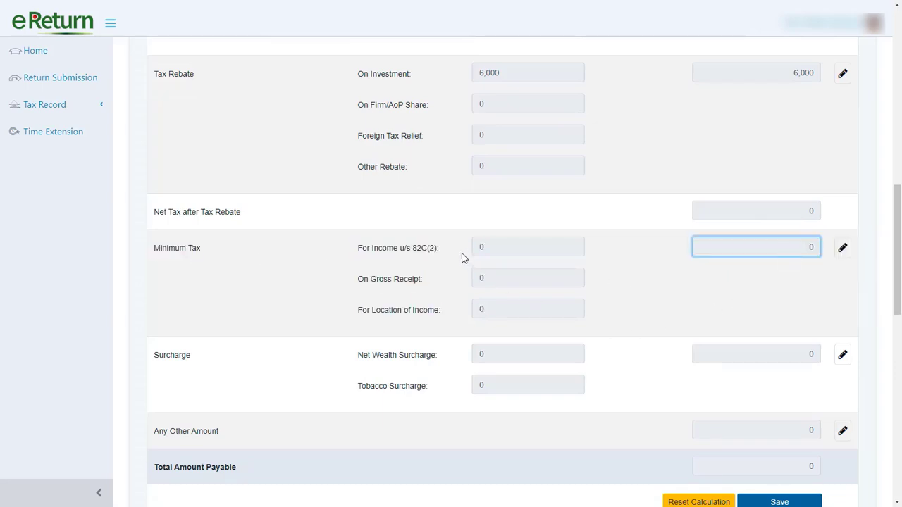
{"action": "scroll", "coordinate": [601, 346], "scroll_direction": "down", "scroll_amount": 6}
{"action": "scroll", "coordinate": [652, 313], "scroll_direction": "down", "scroll_amount": 3}
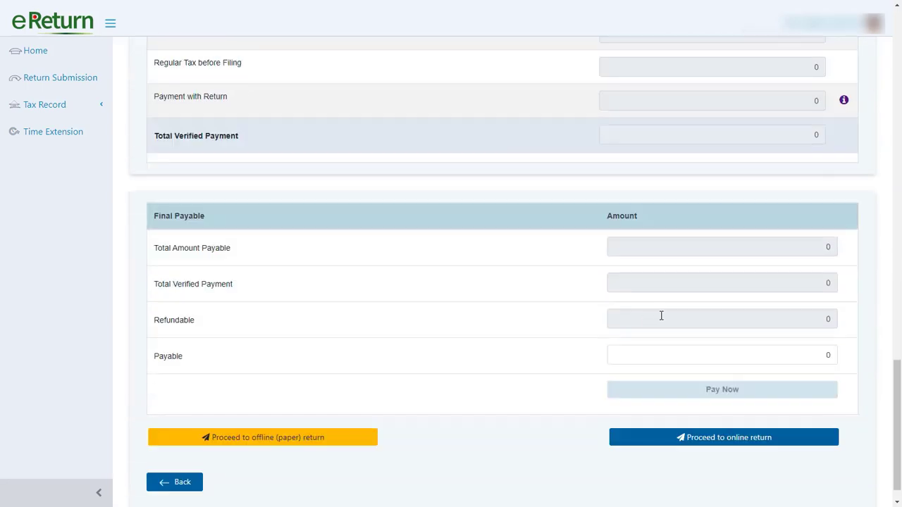
{"action": "scroll", "coordinate": [782, 232], "scroll_direction": "up", "scroll_amount": 3}
{"action": "scroll", "coordinate": [789, 326], "scroll_direction": "down", "scroll_amount": 4}
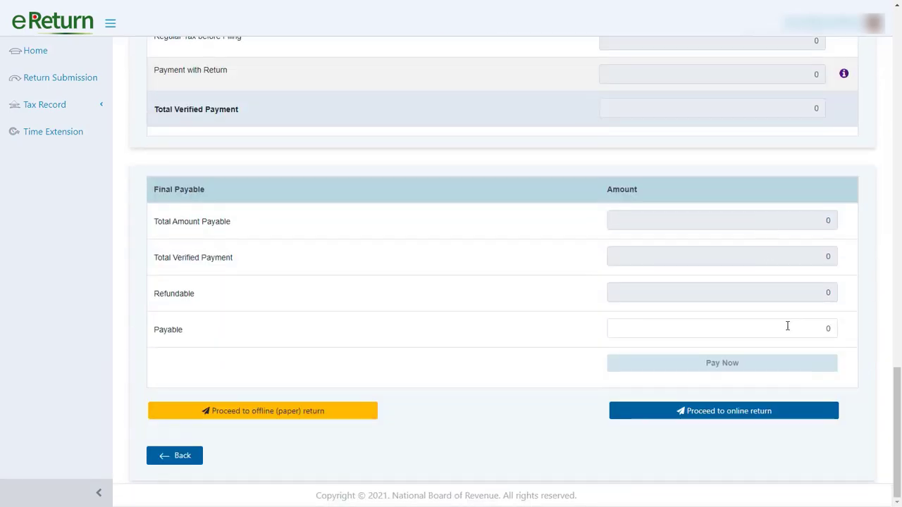
Return to the Income section, set the Basic Salary to 3,80,000 and save the change as a draft
{"action": "scroll", "coordinate": [697, 274], "scroll_direction": "up", "scroll_amount": 15}
{"action": "left_click", "coordinate": [573, 57]}
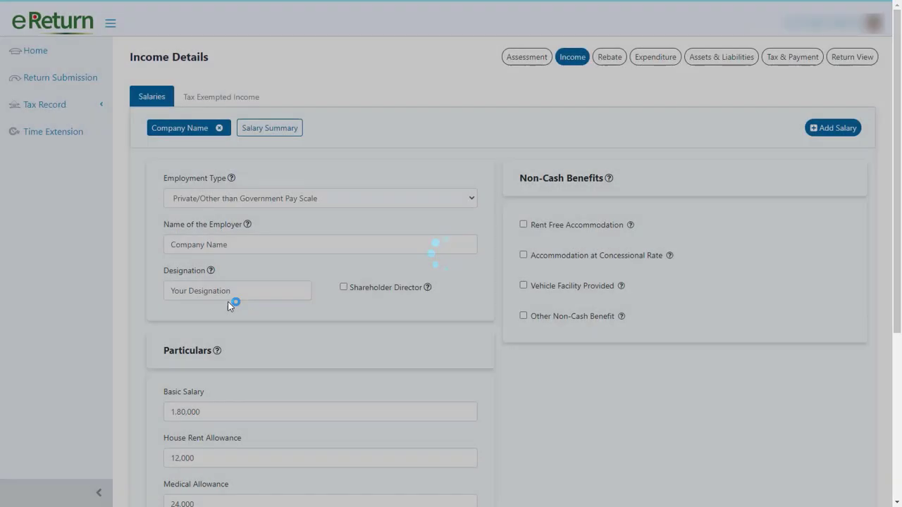
{"action": "scroll", "coordinate": [228, 302], "scroll_direction": "down", "scroll_amount": 4}
{"action": "left_click_drag", "start_coordinate": [173, 153], "coordinate": [171, 154]}
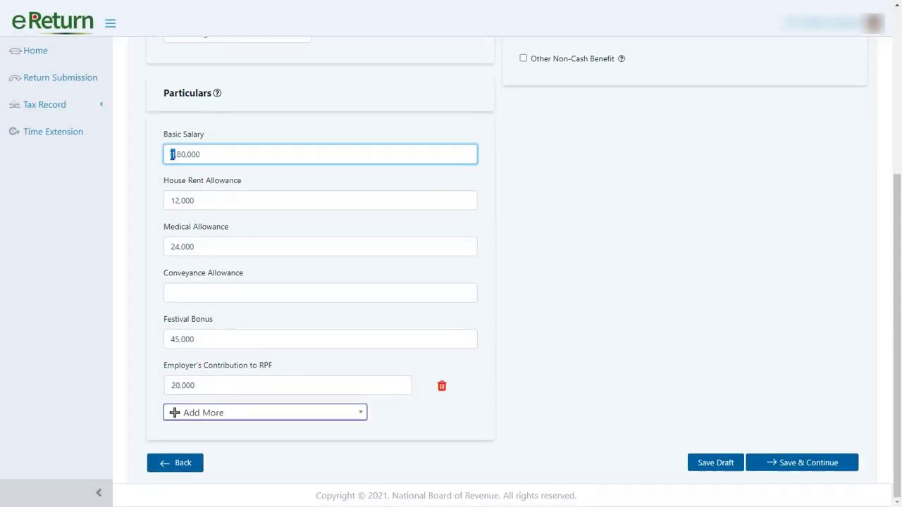
{"action": "type", "text": "3"}
{"action": "left_click", "coordinate": [715, 463]}
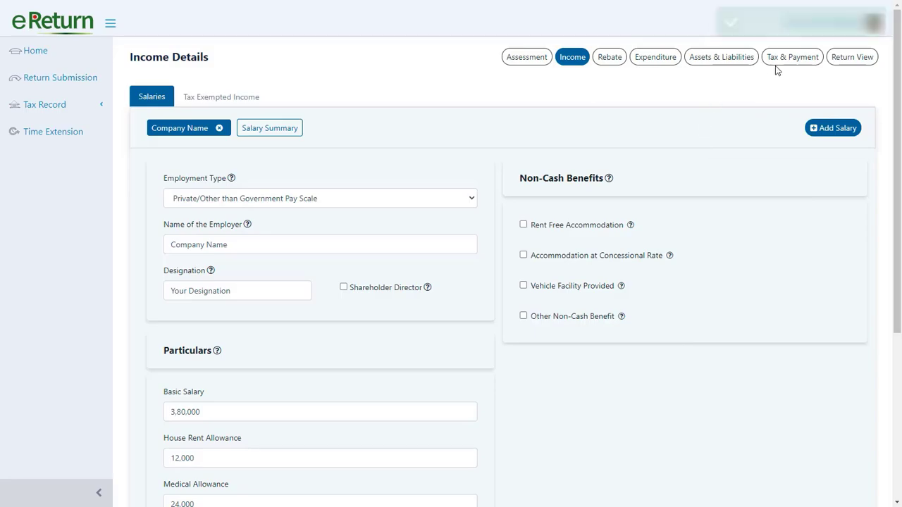
Reopen Tax & Payment and examine the recalculated gross tax, rebate, minimum tax and total amount payable
{"action": "left_click", "coordinate": [740, 59]}
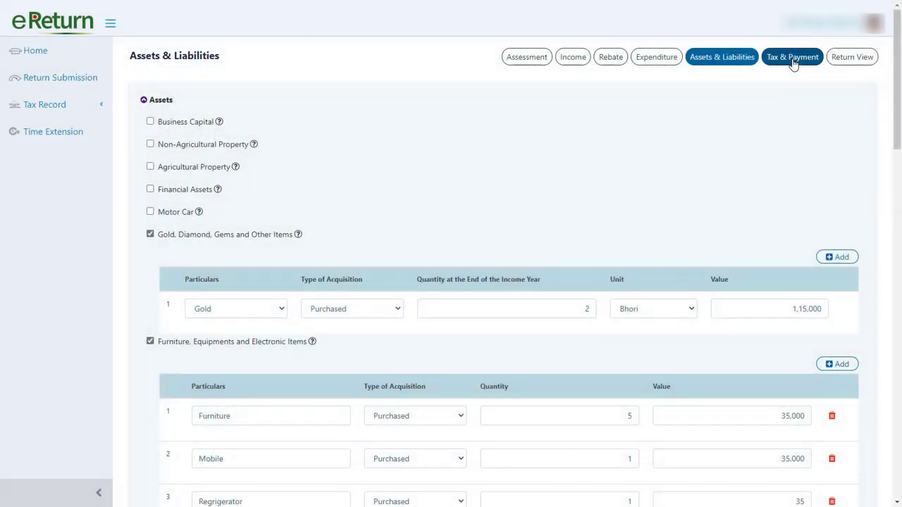
{"action": "left_click", "coordinate": [793, 60]}
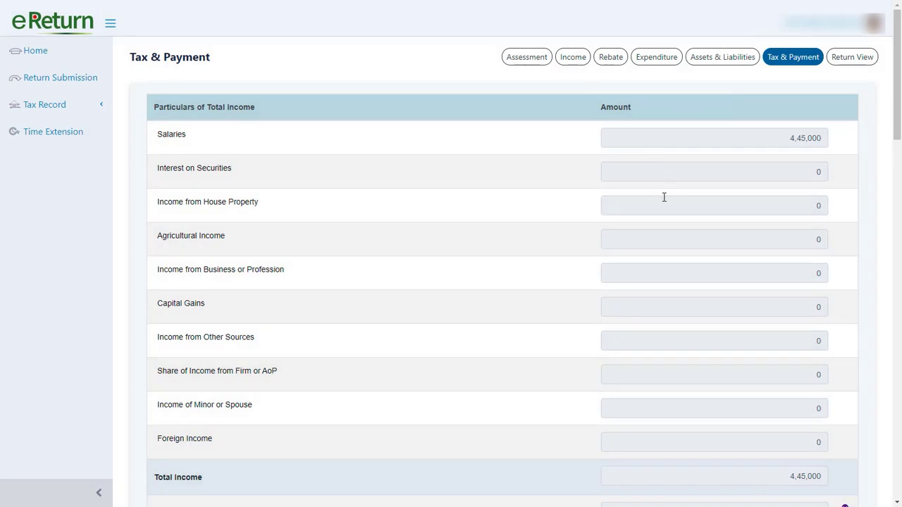
{"action": "scroll", "coordinate": [662, 197], "scroll_direction": "down", "scroll_amount": 8}
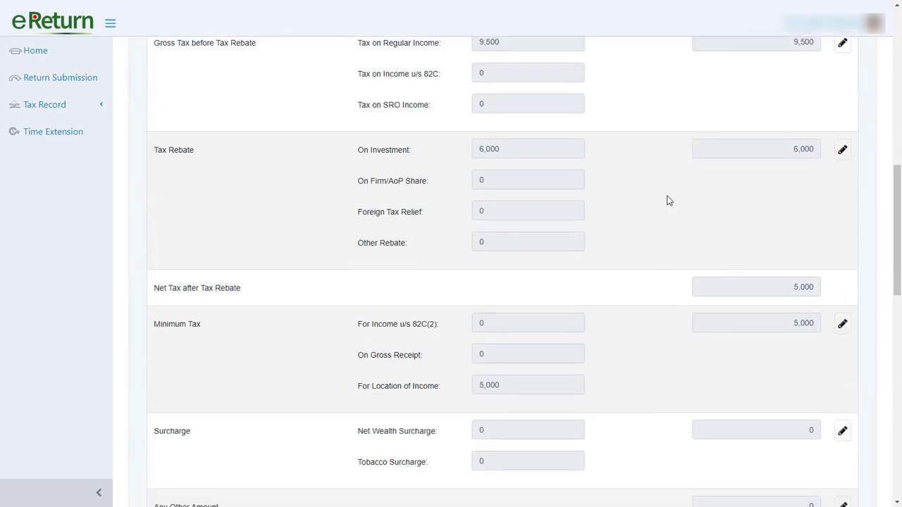
{"action": "scroll", "coordinate": [668, 201], "scroll_direction": "down", "scroll_amount": 1}
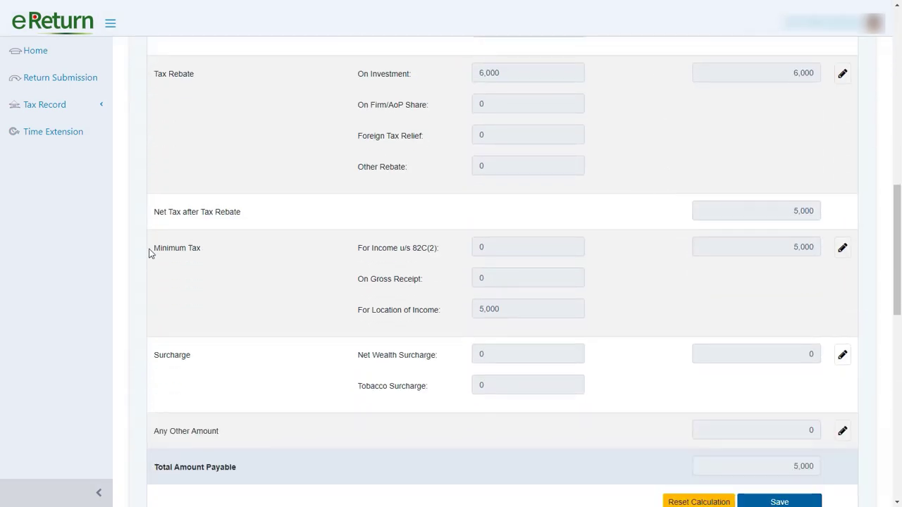
{"action": "left_click_drag", "start_coordinate": [156, 253], "coordinate": [817, 254]}
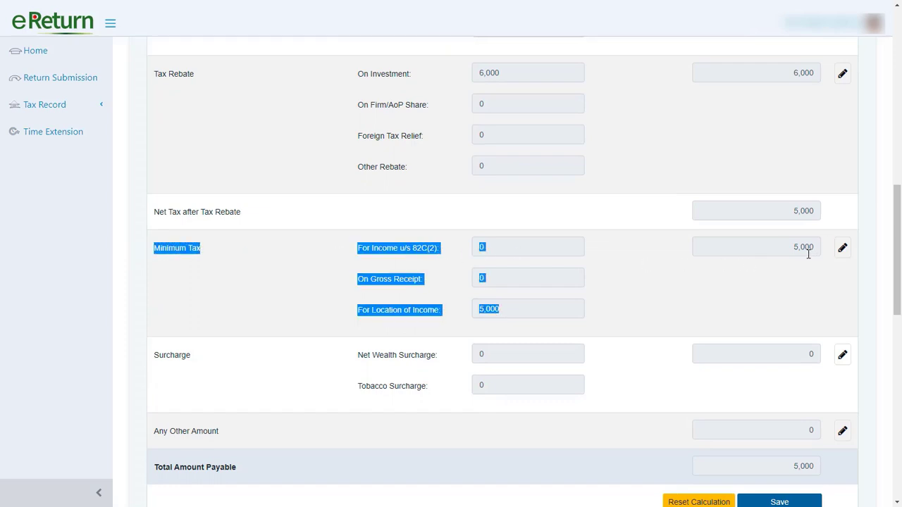
{"action": "left_click", "coordinate": [754, 262]}
{"action": "scroll", "coordinate": [637, 279], "scroll_direction": "down", "scroll_amount": 1}
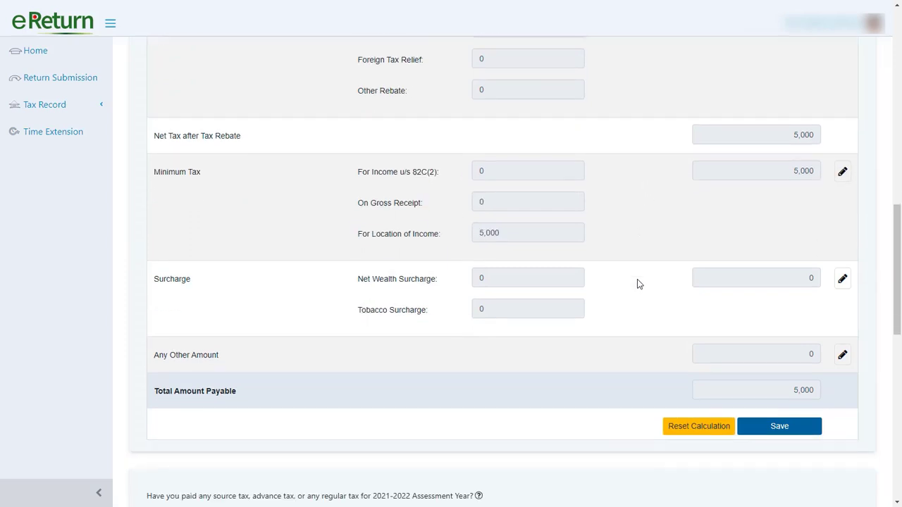
{"action": "scroll", "coordinate": [637, 279], "scroll_direction": "down", "scroll_amount": 4}
{"action": "scroll", "coordinate": [638, 271], "scroll_direction": "down", "scroll_amount": 4}
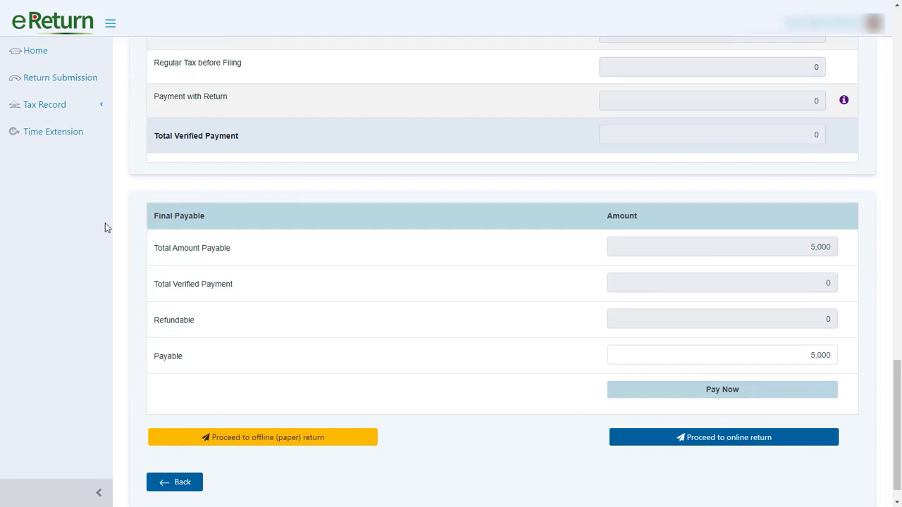
Try to proceed to the online return from Final Payable, and open the Return View to look through the prepared return
{"action": "key", "text": "Tab"}
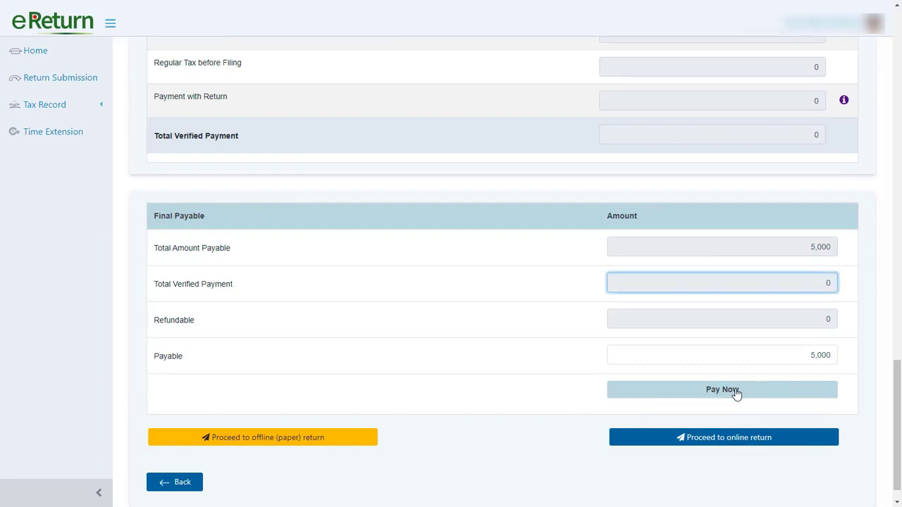
{"action": "left_click", "coordinate": [744, 444]}
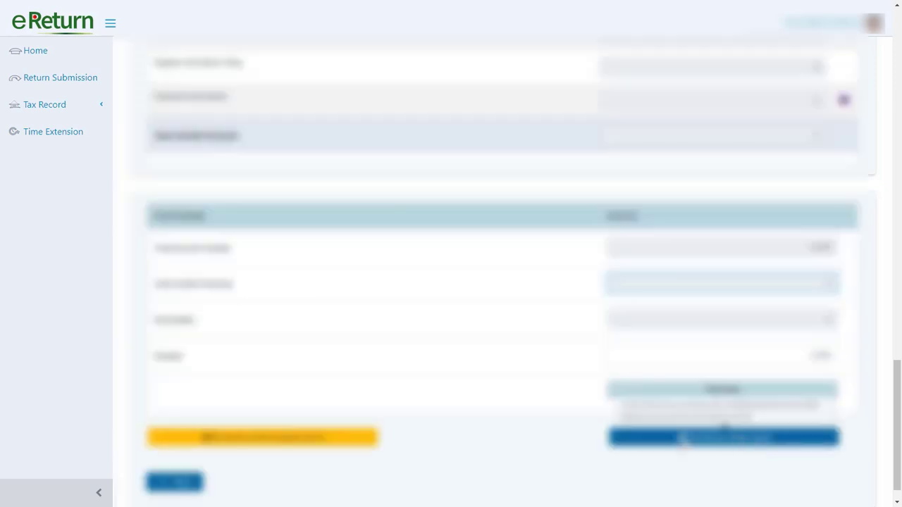
{"action": "scroll", "coordinate": [501, 412], "scroll_direction": "up", "scroll_amount": 20}
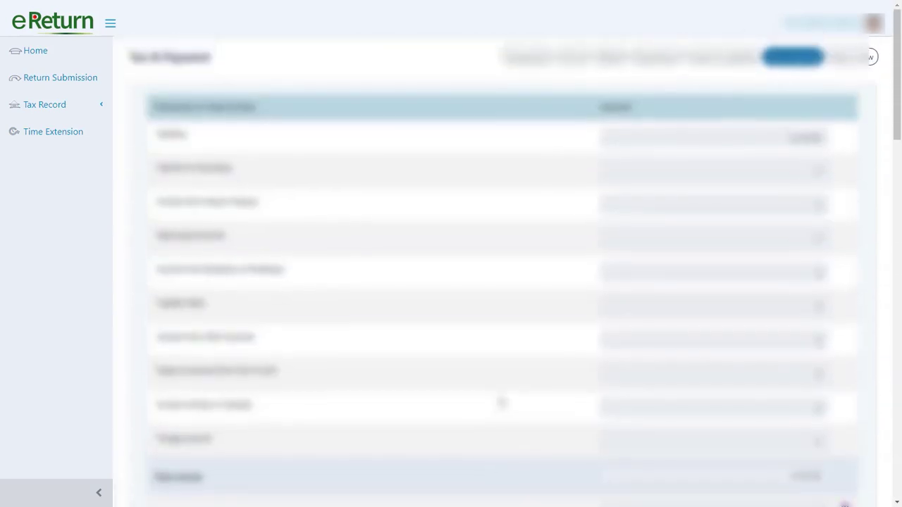
{"action": "left_click", "coordinate": [849, 59]}
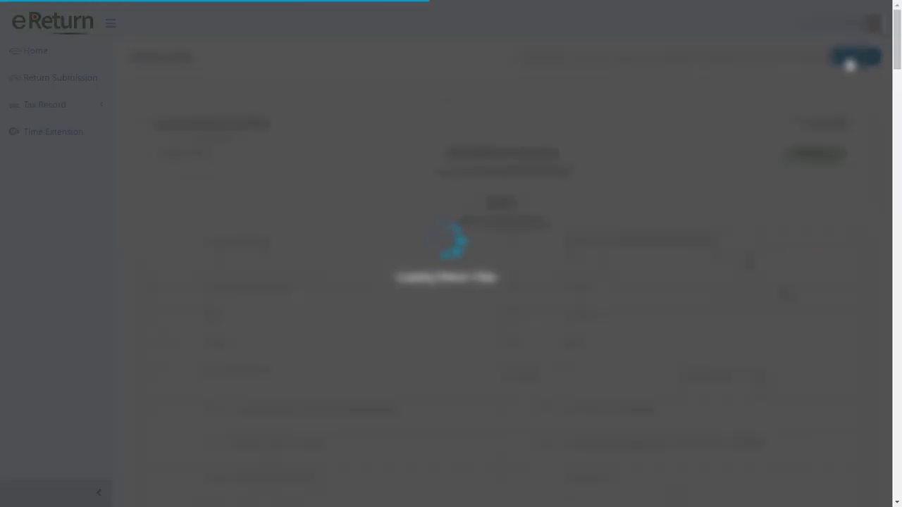
{"action": "scroll", "coordinate": [829, 83], "scroll_direction": "down", "scroll_amount": 3}
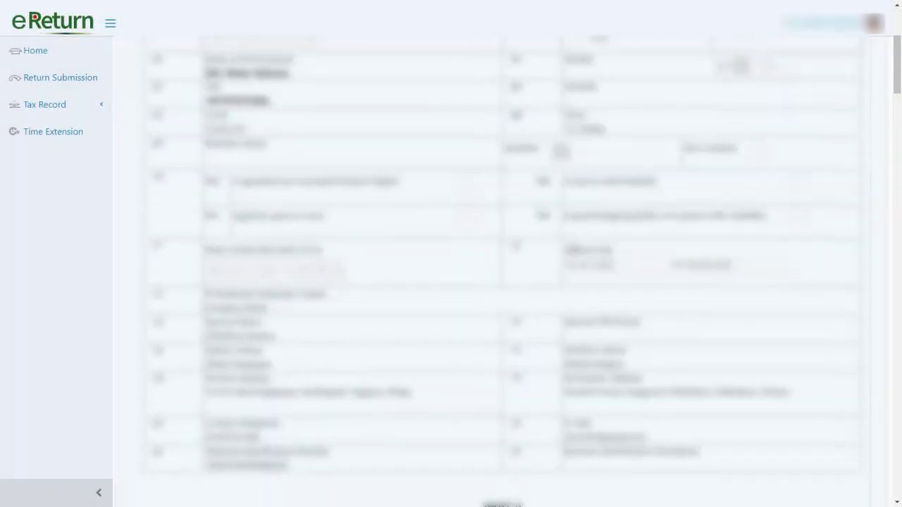
Examine the prepared return from the basic information through income and tax, the salary schedule, and the assets, liabilities and expense statements
{"action": "scroll", "coordinate": [580, 244], "scroll_direction": "up", "scroll_amount": 3}
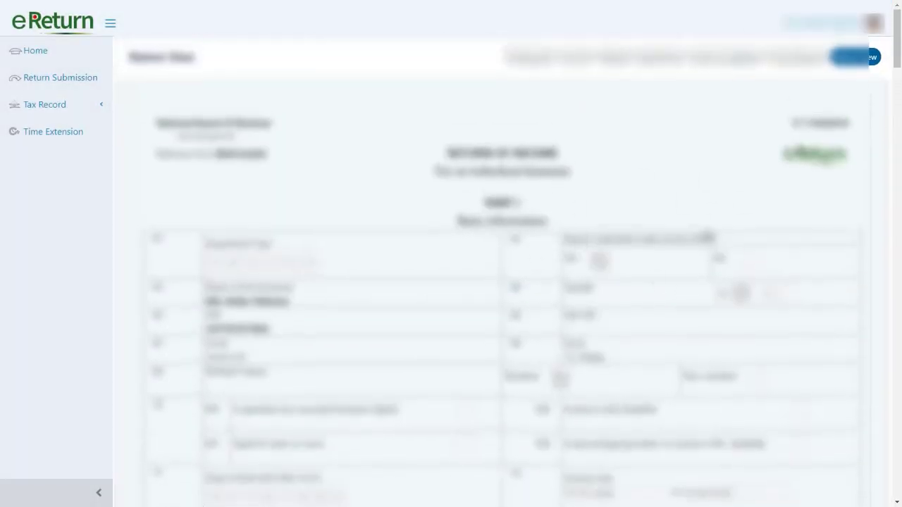
{"action": "scroll", "coordinate": [707, 238], "scroll_direction": "down", "scroll_amount": 5}
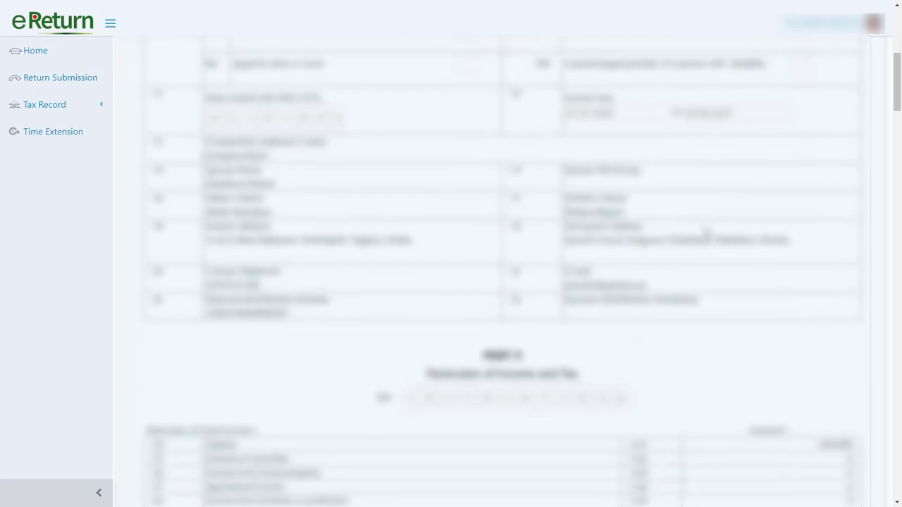
{"action": "scroll", "coordinate": [707, 233], "scroll_direction": "down", "scroll_amount": 5}
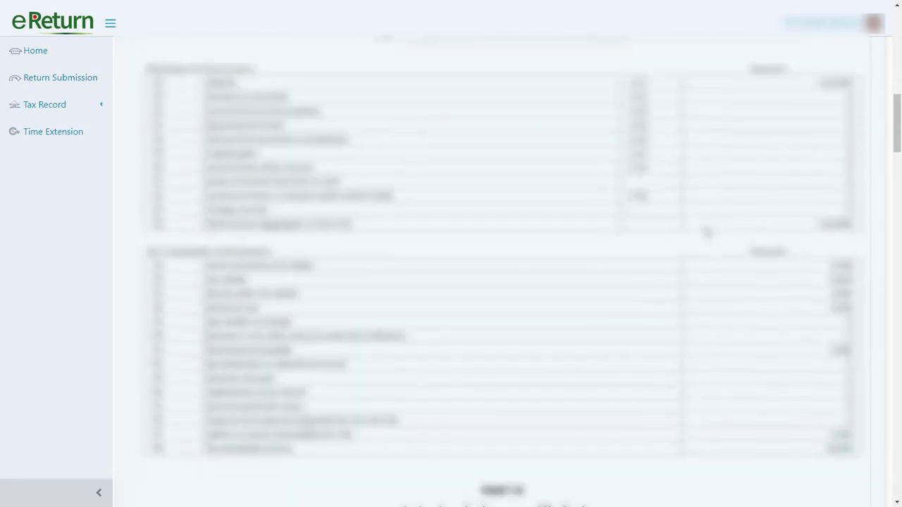
{"action": "left_click_drag", "start_coordinate": [898, 141], "coordinate": [898, 131]}
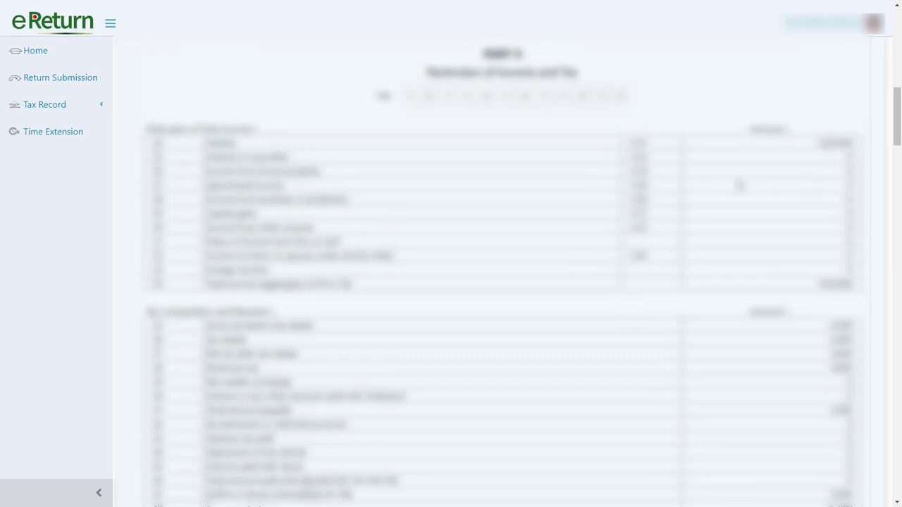
{"action": "scroll", "coordinate": [708, 189], "scroll_direction": "down", "scroll_amount": 1}
{"action": "scroll", "coordinate": [707, 189], "scroll_direction": "down", "scroll_amount": 7}
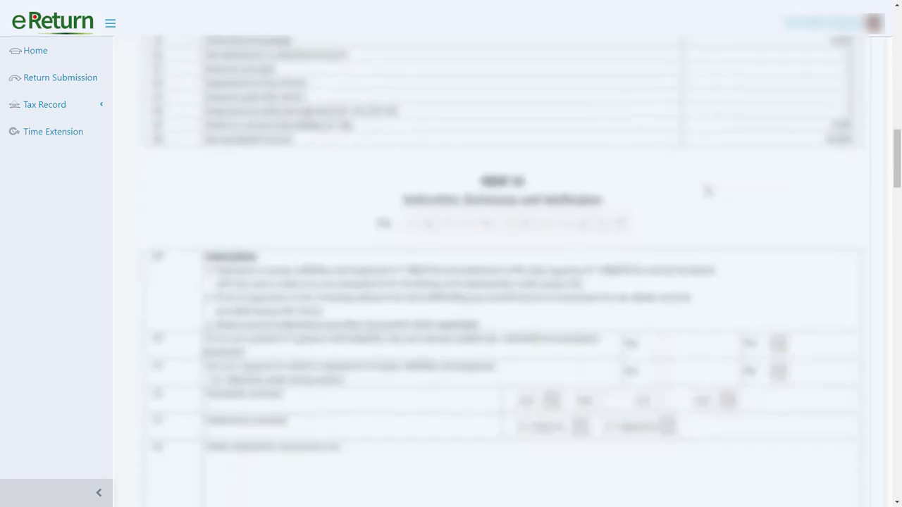
{"action": "scroll", "coordinate": [697, 204], "scroll_direction": "down", "scroll_amount": 2}
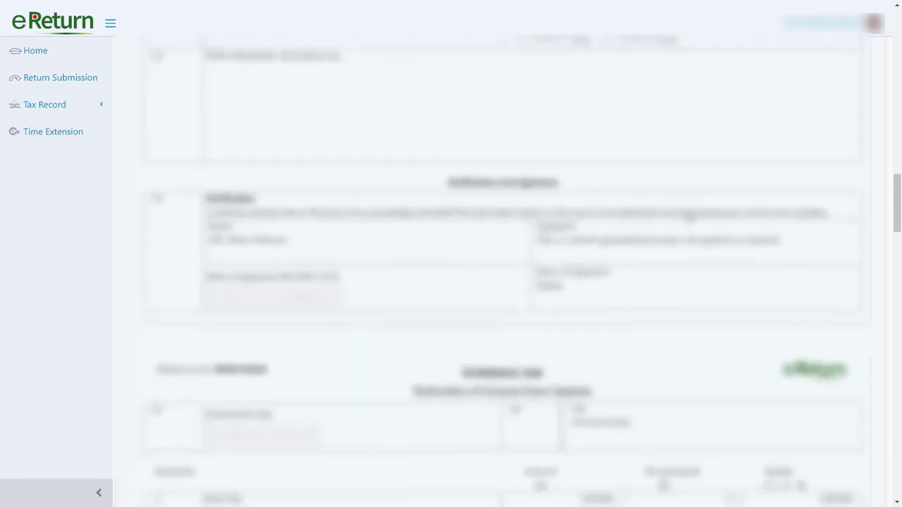
{"action": "scroll", "coordinate": [688, 218], "scroll_direction": "down", "scroll_amount": 6}
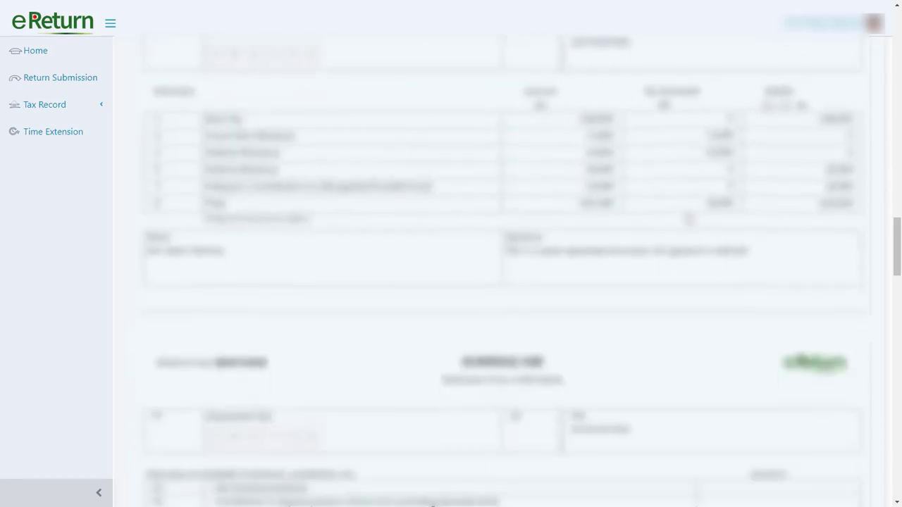
{"action": "scroll", "coordinate": [688, 220], "scroll_direction": "down", "scroll_amount": 12}
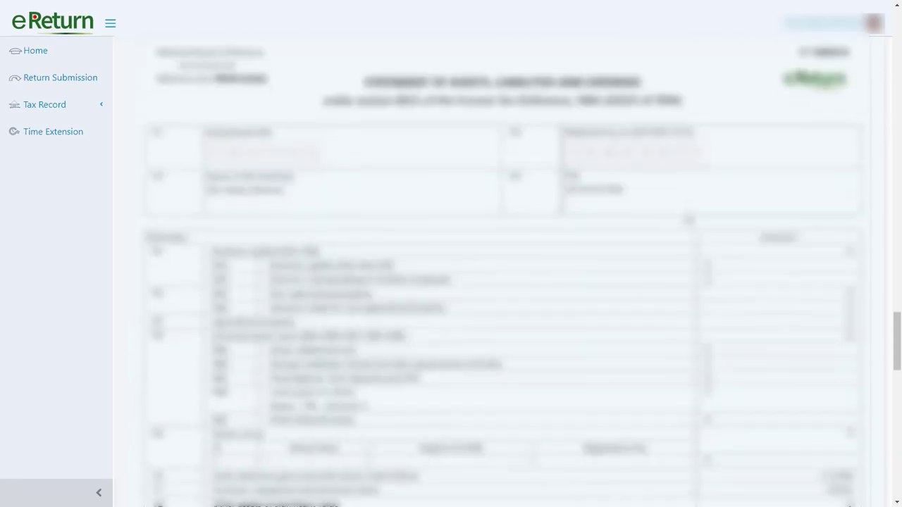
{"action": "scroll", "coordinate": [688, 220], "scroll_direction": "down", "scroll_amount": 10}
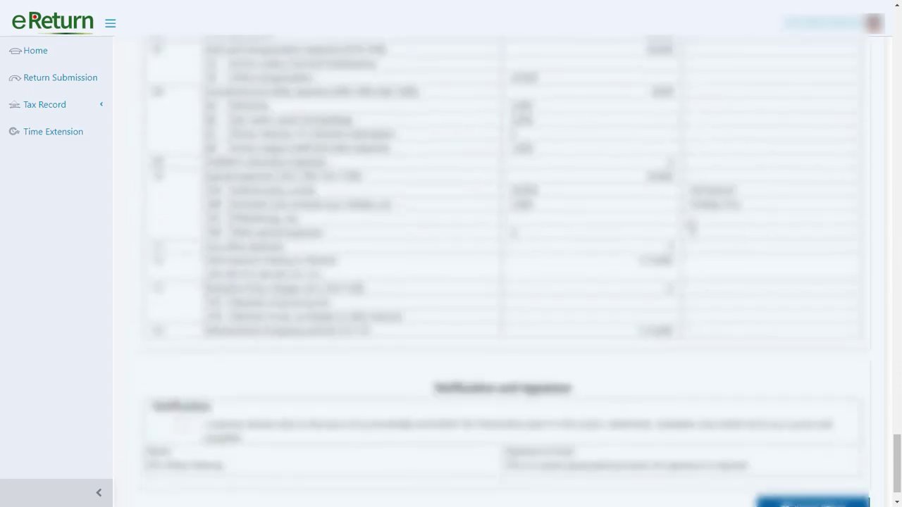
Recheck the basic information and income particulars, and tick the Verification declaration at the end of the return
{"action": "scroll", "coordinate": [765, 346], "scroll_direction": "up", "scroll_amount": 10}
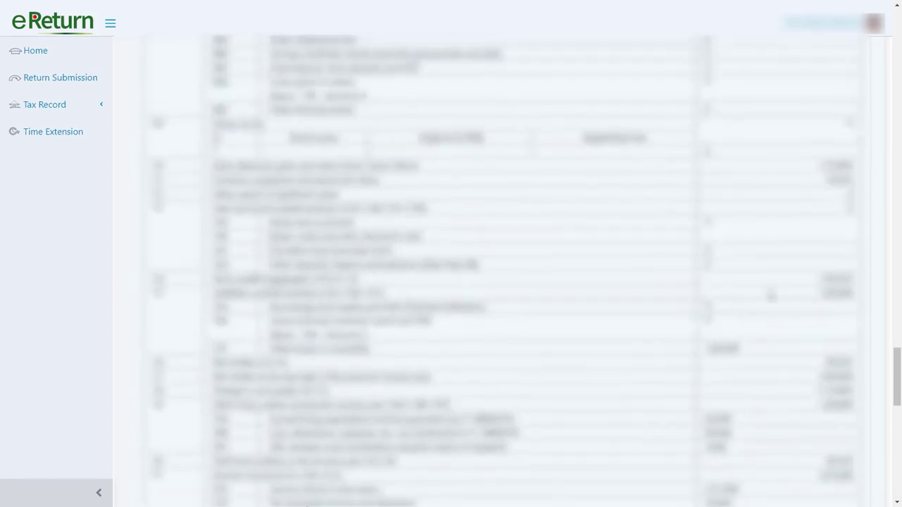
{"action": "scroll", "coordinate": [771, 296], "scroll_direction": "up", "scroll_amount": 15}
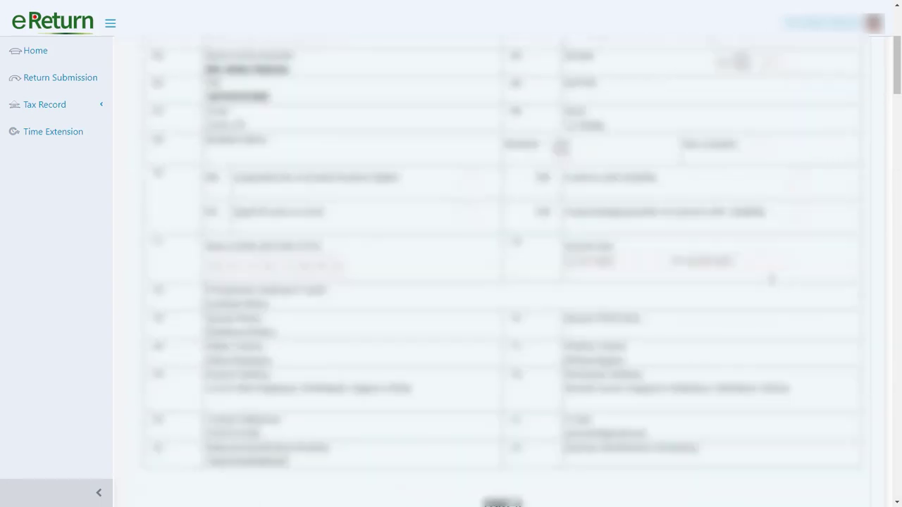
{"action": "scroll", "coordinate": [769, 282], "scroll_direction": "up", "scroll_amount": 3}
{"action": "scroll", "coordinate": [713, 223], "scroll_direction": "down", "scroll_amount": 8}
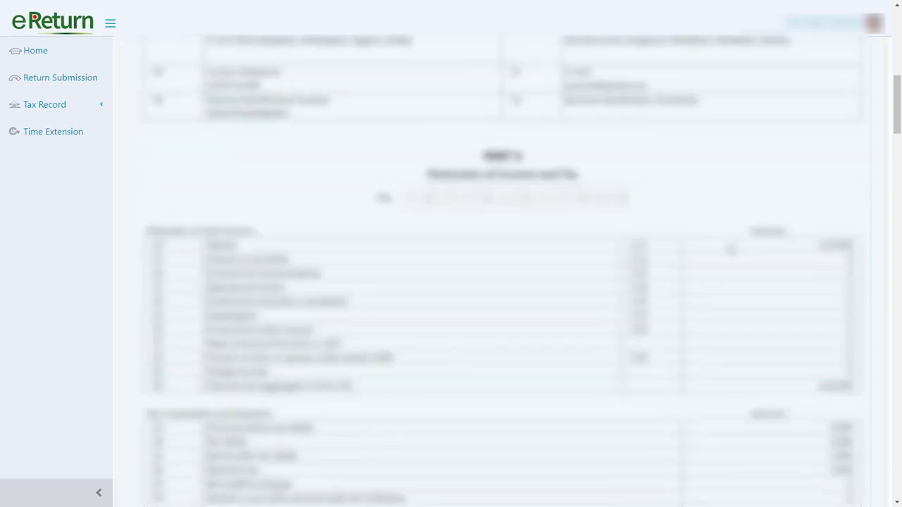
{"action": "left_click_drag", "start_coordinate": [897, 106], "coordinate": [896, 491]}
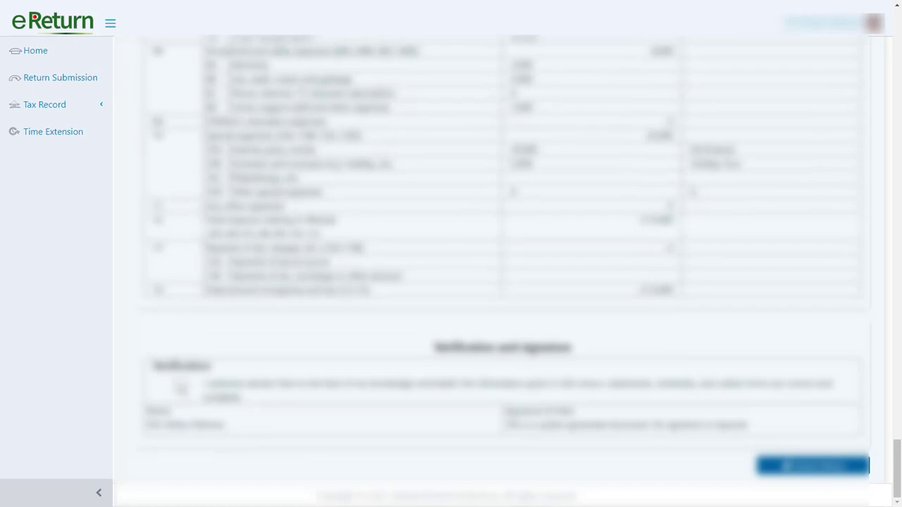
{"action": "left_click", "coordinate": [181, 385]}
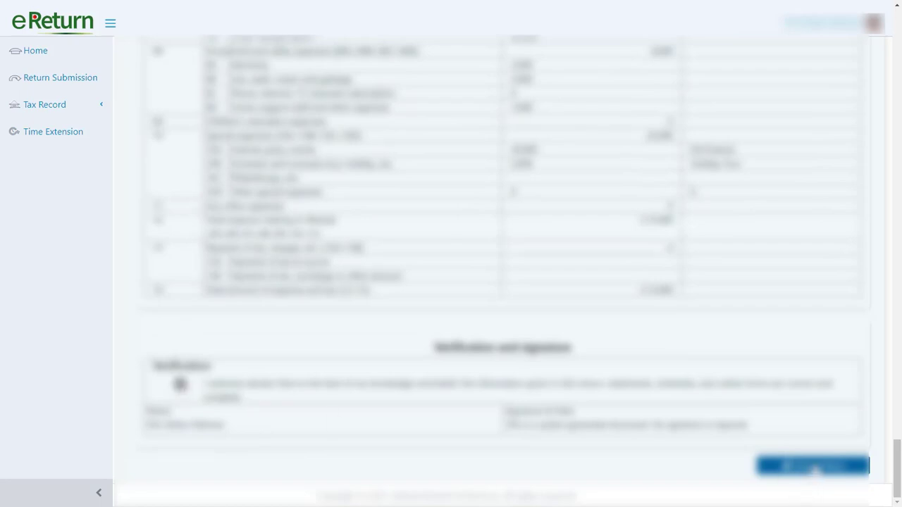